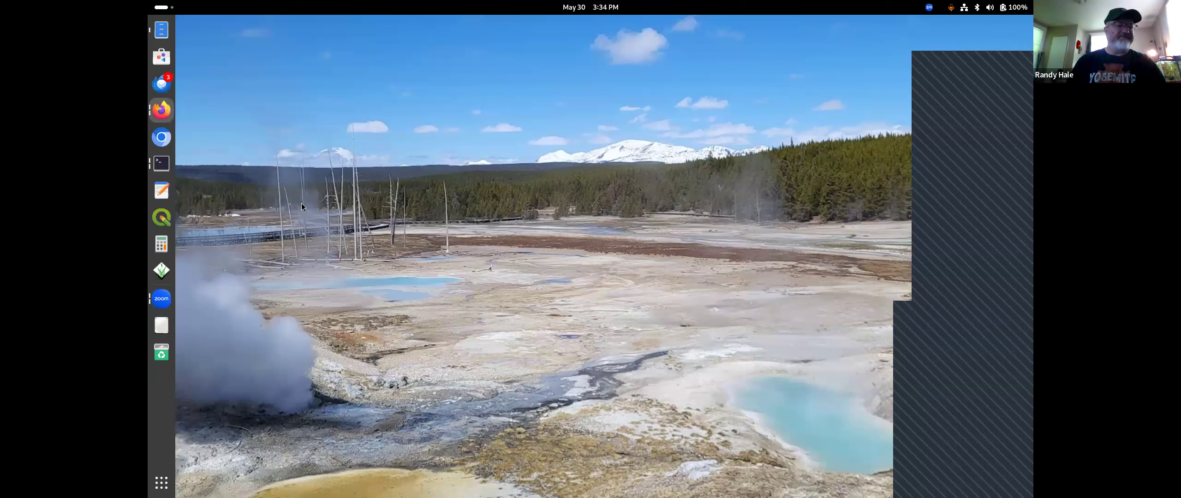
Launch QGIS from the terminal with the qgis command and rearrange the QGIS and terminal windows so both are visible
left_click(161, 164)
type("qgis")
key("Return")
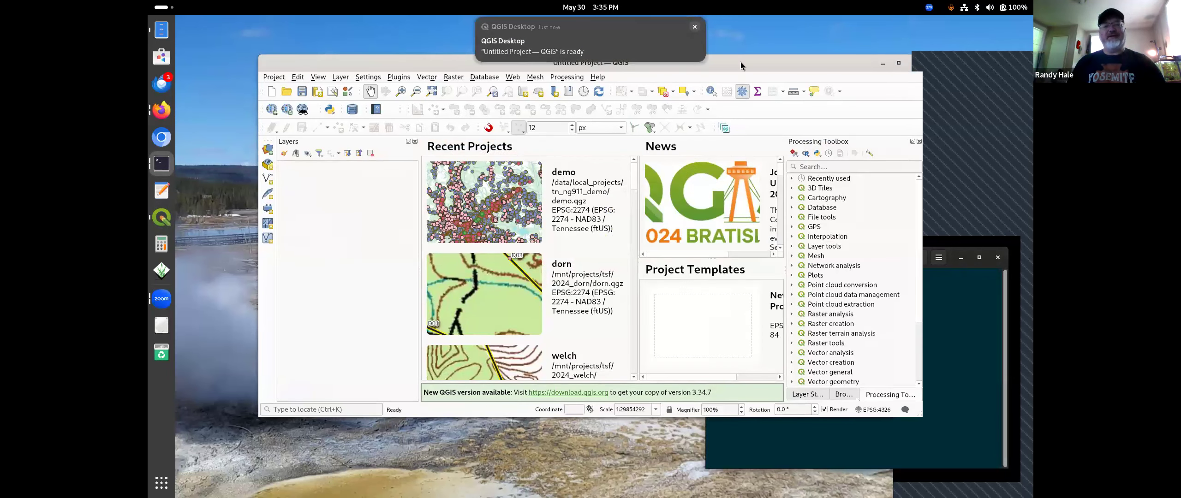
left_click_drag(740, 63, 684, 44)
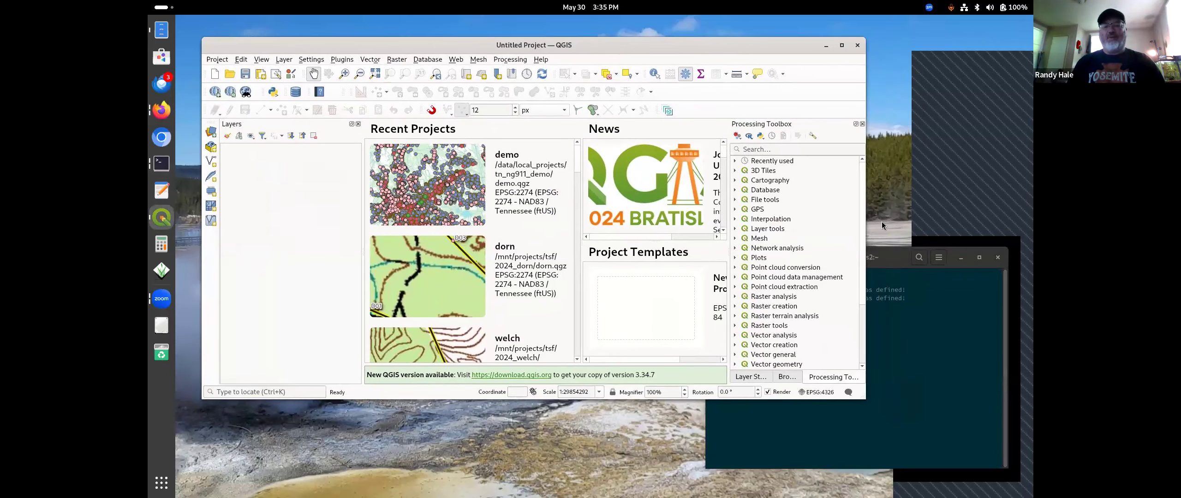
left_click_drag(900, 260, 851, 277)
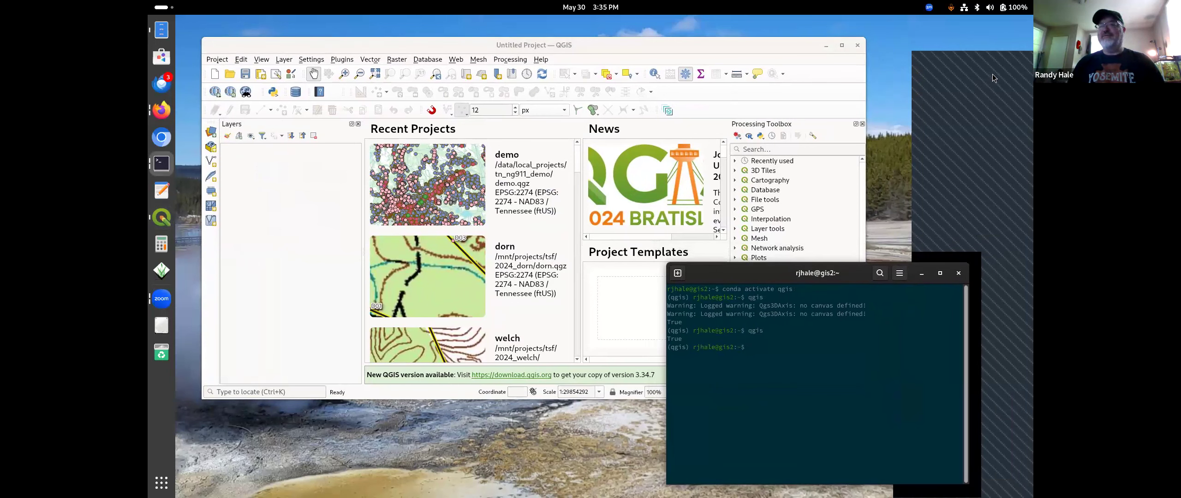
left_click_drag(821, 279, 751, 253)
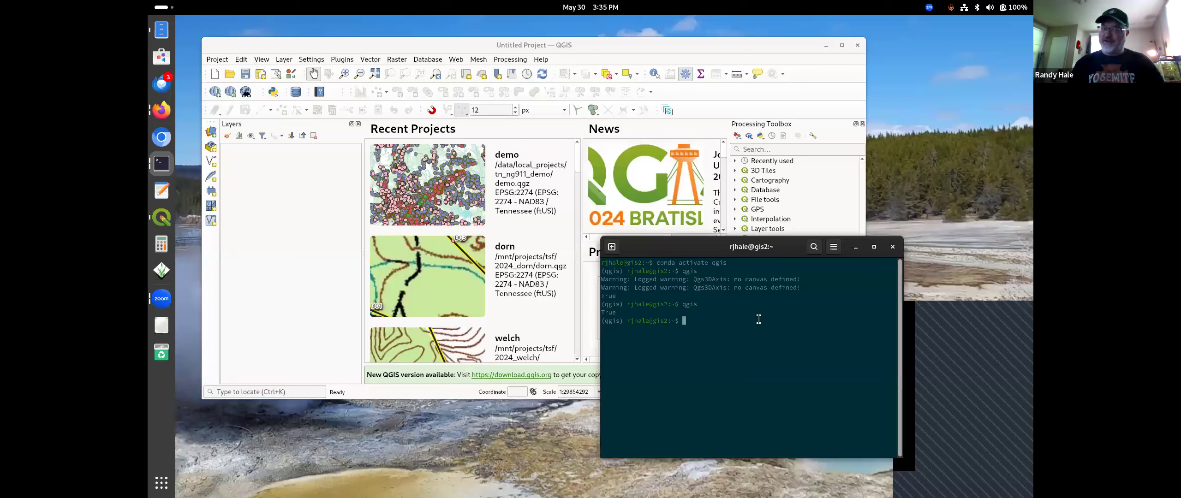
Launch a second QGIS instance with the qgis command and enlarge its window in place of the first one
type("qgis")
key("Return")
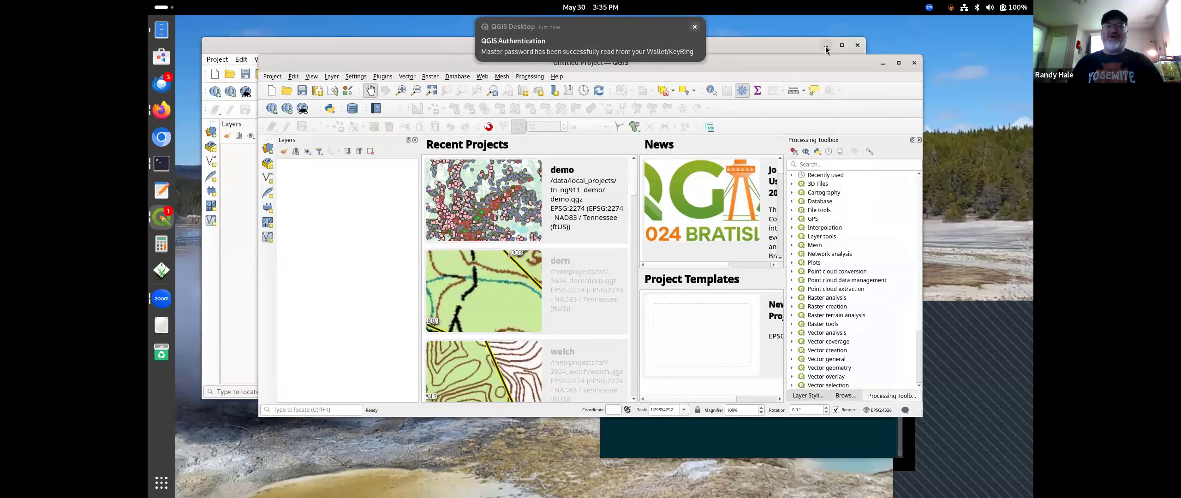
left_click(825, 46)
left_click_drag(588, 65, 541, 39)
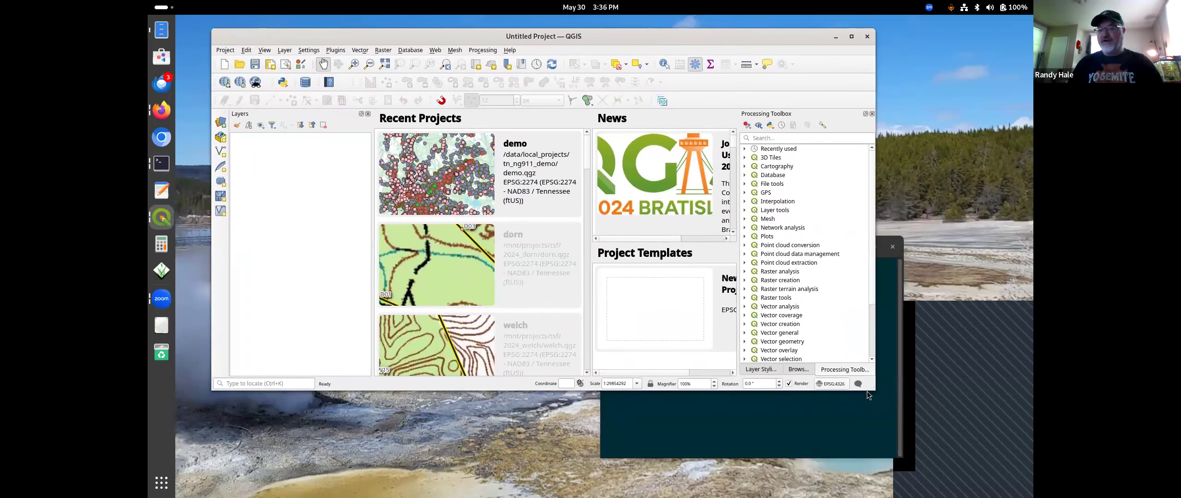
left_click_drag(873, 387, 988, 471)
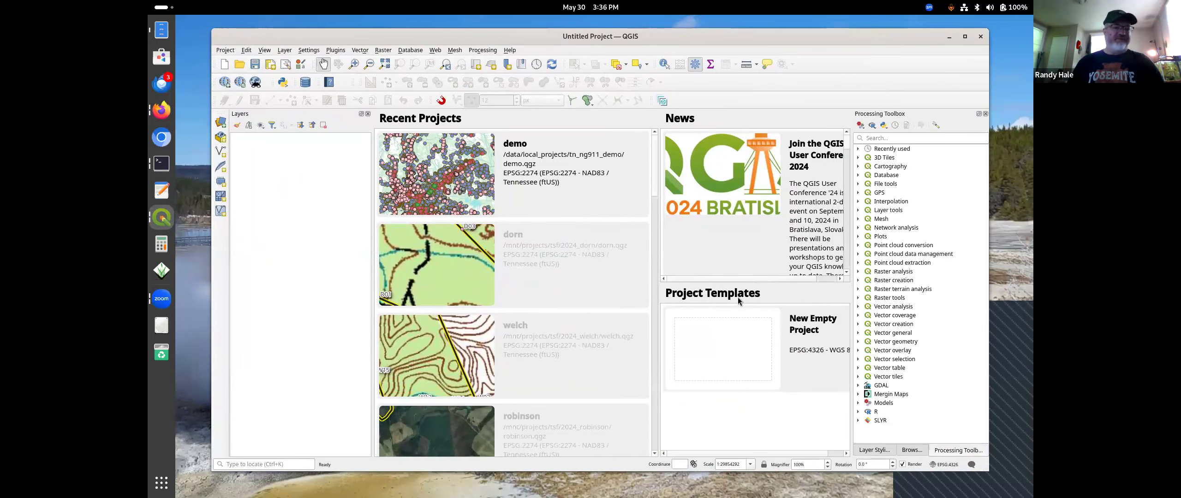
Create a new user profile named URISA and maximize its window in place of the previous profile's window
left_click(285, 50)
mouse_move(312, 73)
mouse_move(309, 50)
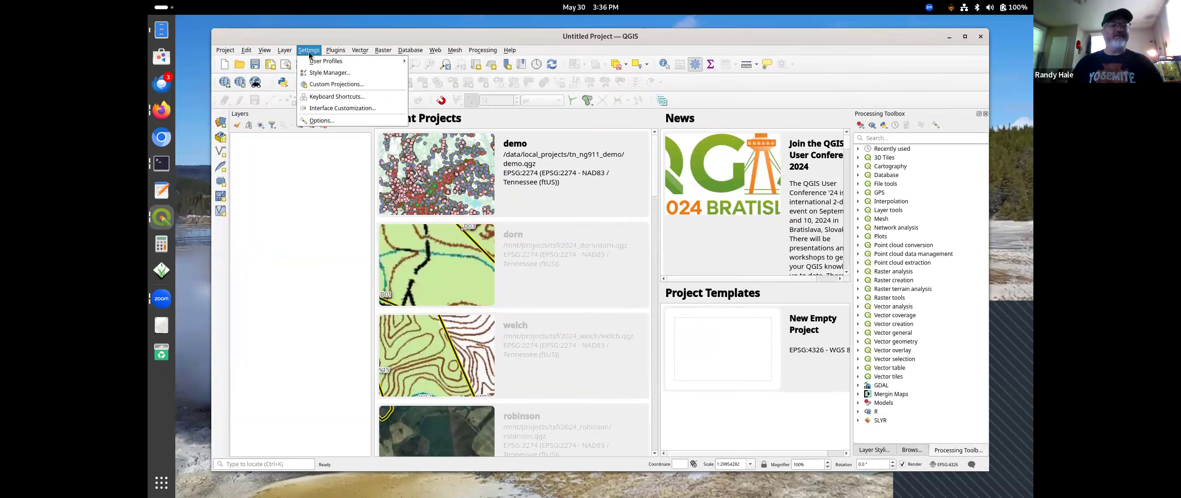
mouse_move(350, 61)
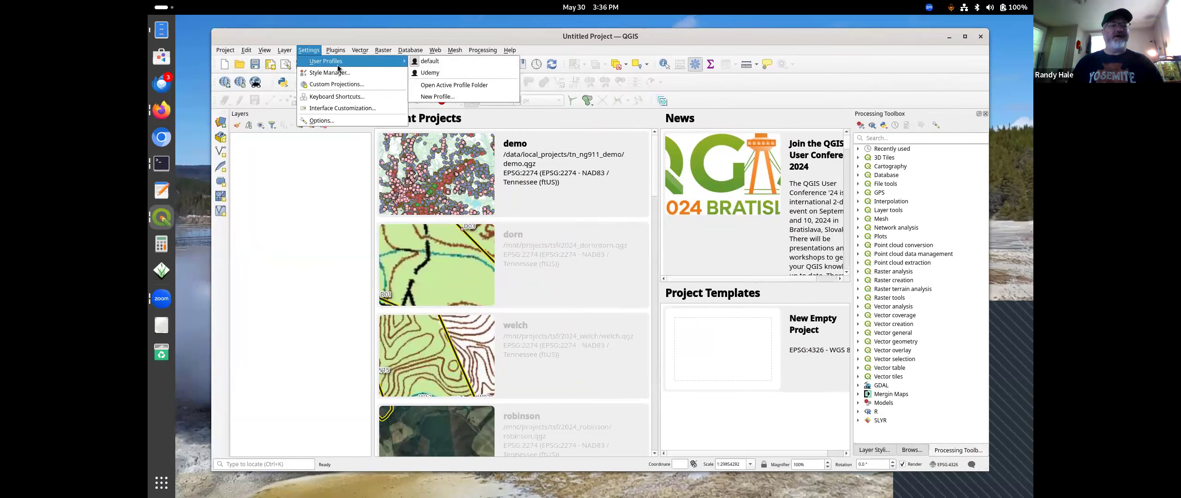
left_click(451, 96)
type("URISA")
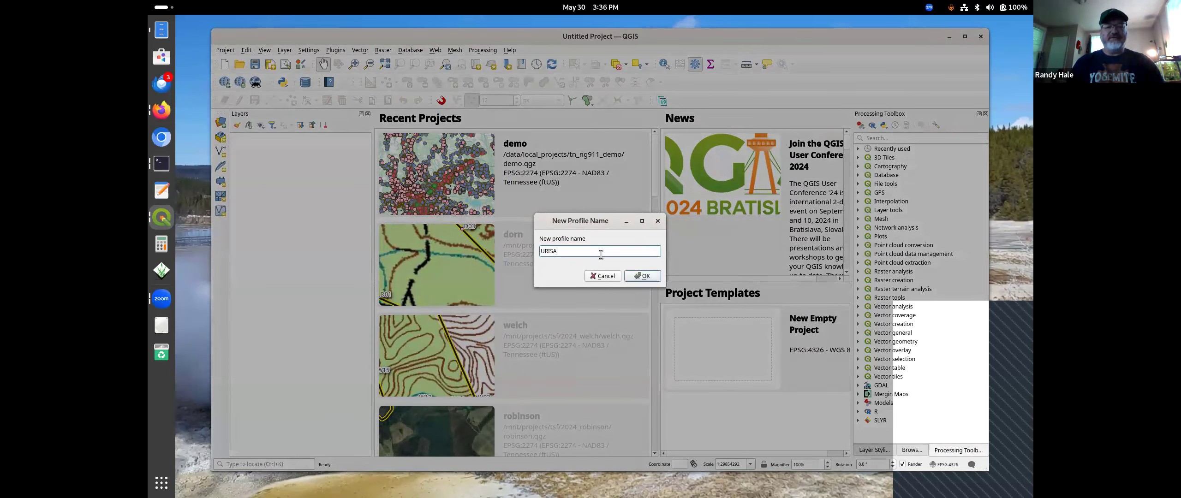
key("Return")
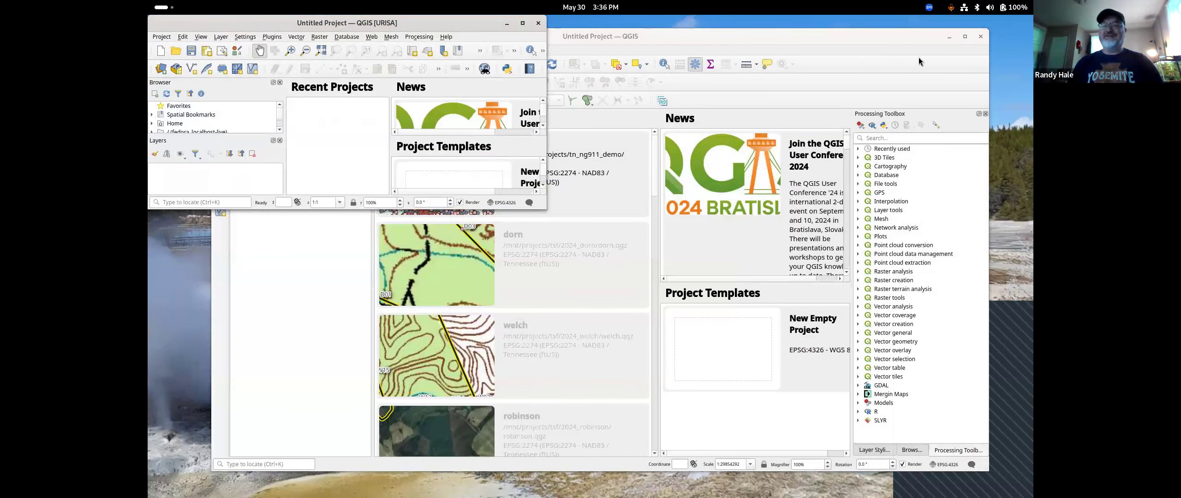
left_click(950, 37)
double_click(409, 25)
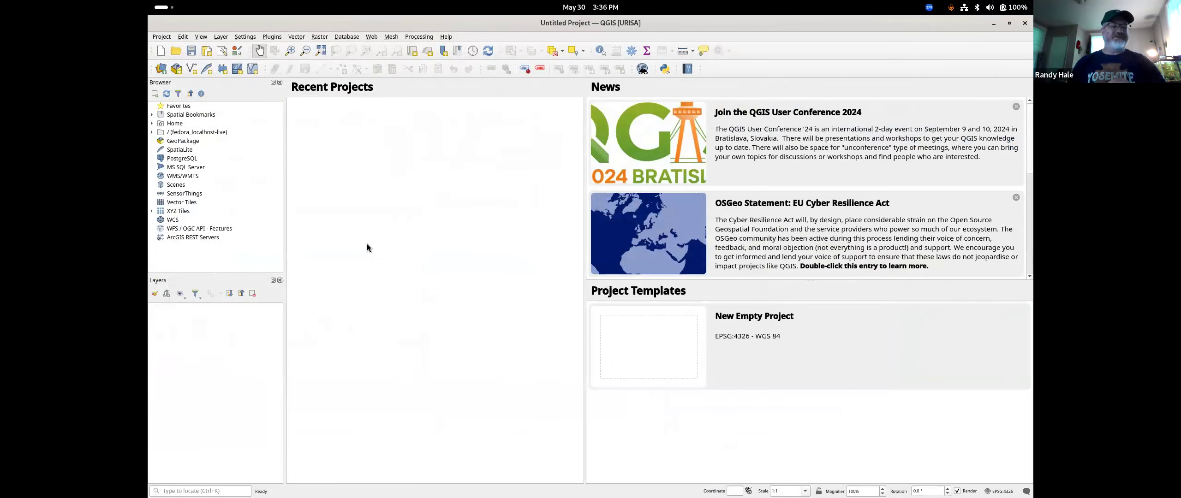
Dock the Browser and Processing Toolbox as tabs along the right edge and widen the Layers panel
left_click_drag(226, 83, 1013, 228)
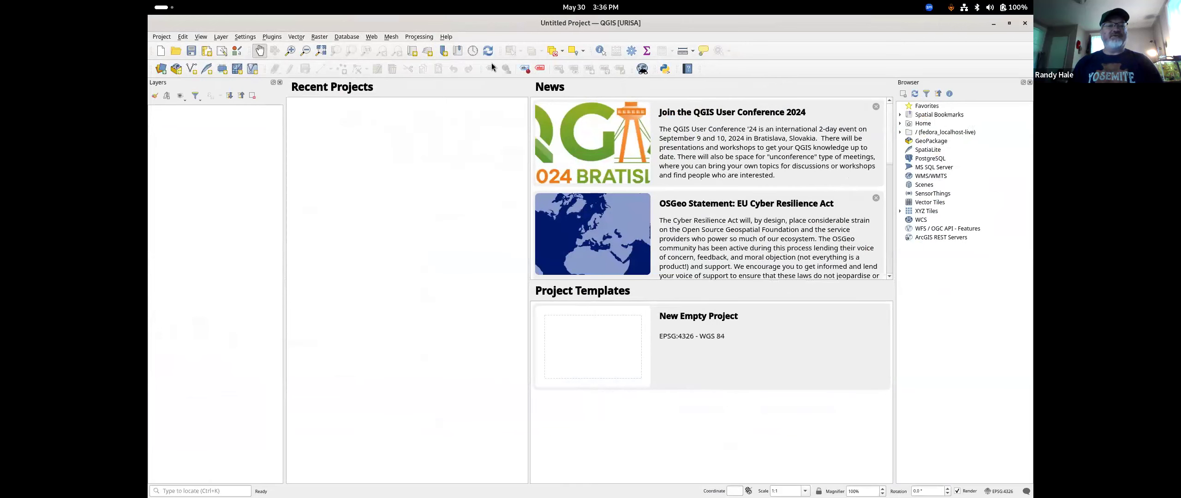
left_click(425, 37)
left_click(436, 46)
left_click_drag(967, 330, 954, 221)
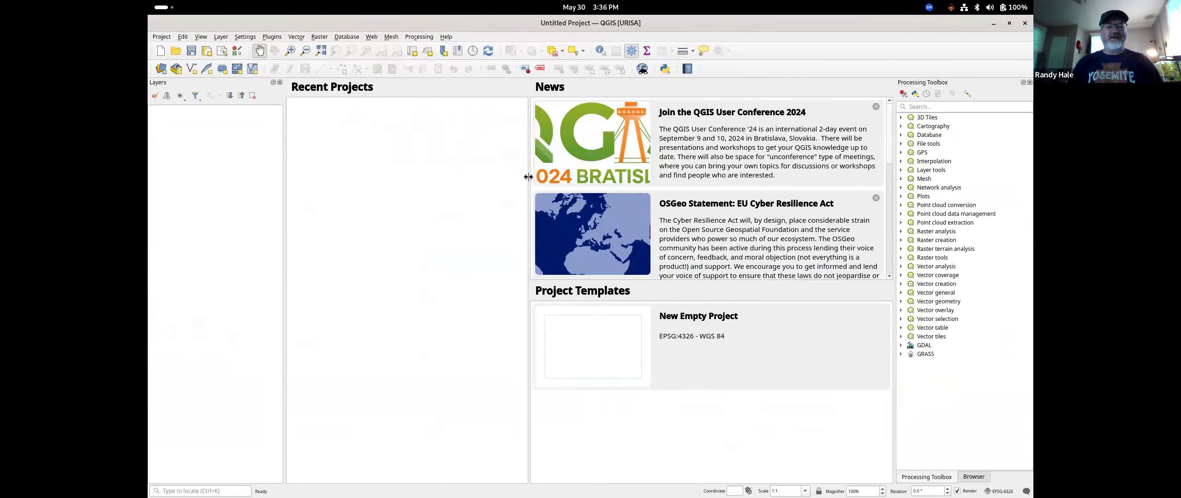
left_click_drag(527, 177, 570, 176)
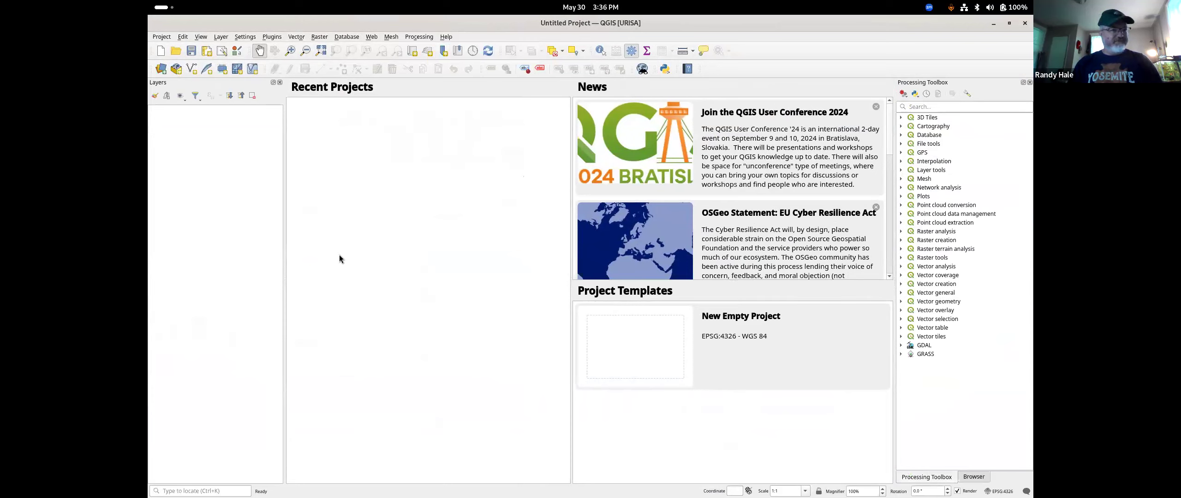
left_click_drag(284, 215, 334, 215)
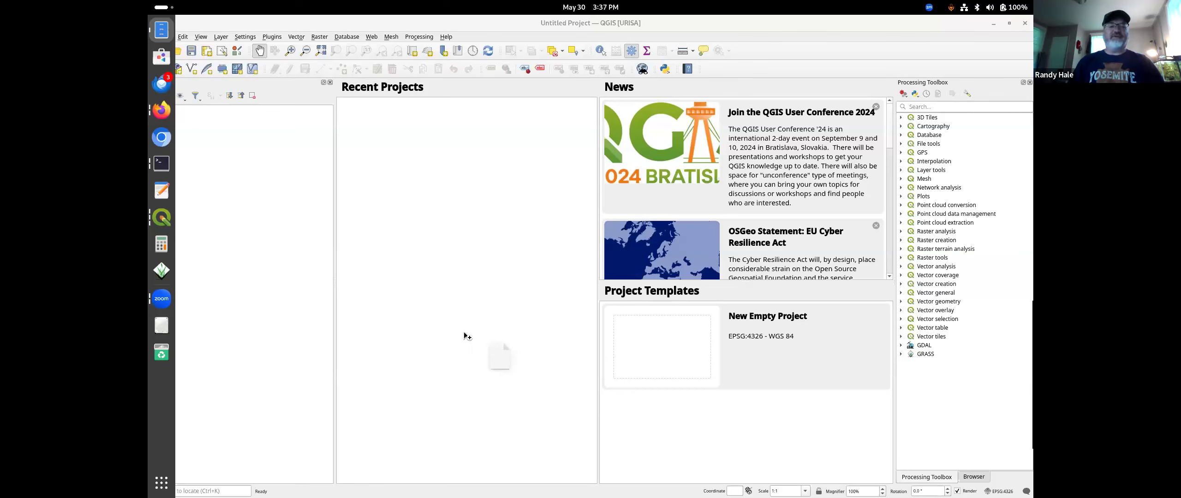
Add the city_limits file from the file manager to the project as a layer
left_click_drag(463, 332, 460, 331)
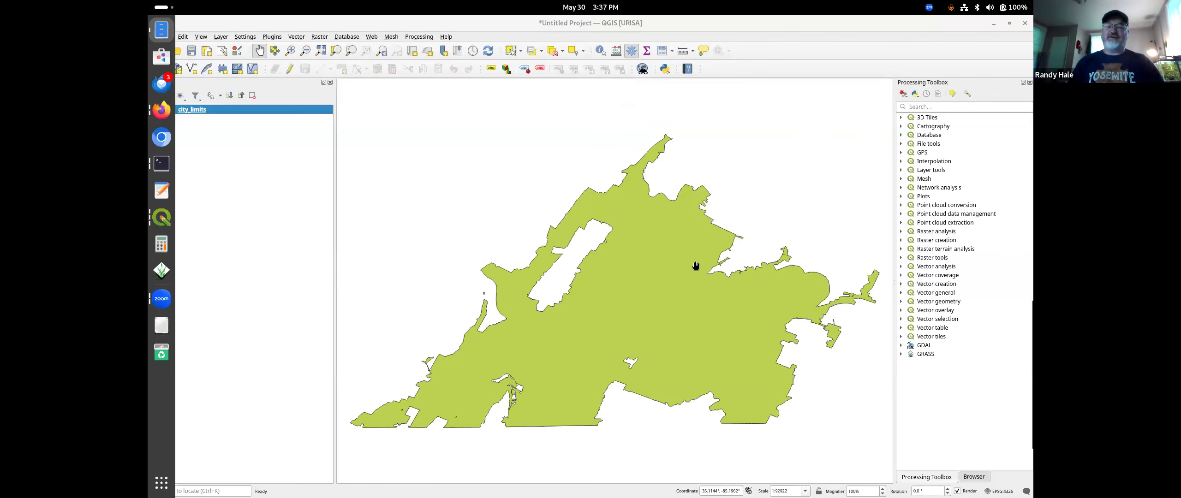
Add the folder /data/local_projects/training_qgis/exploring_qgis/data to the Browser favorites and collapse the root directory tree
left_click(974, 477)
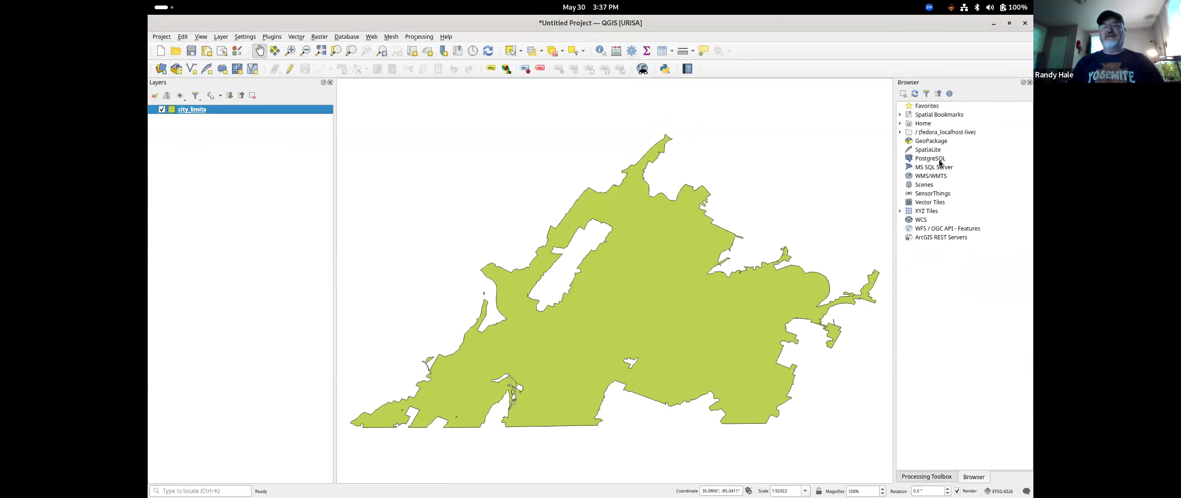
left_click(900, 132)
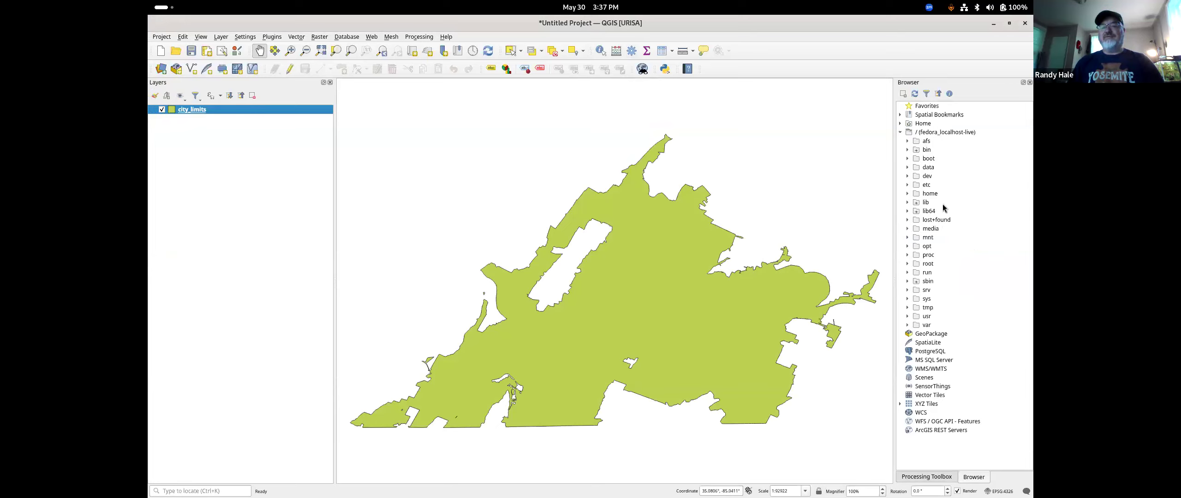
left_click(907, 167)
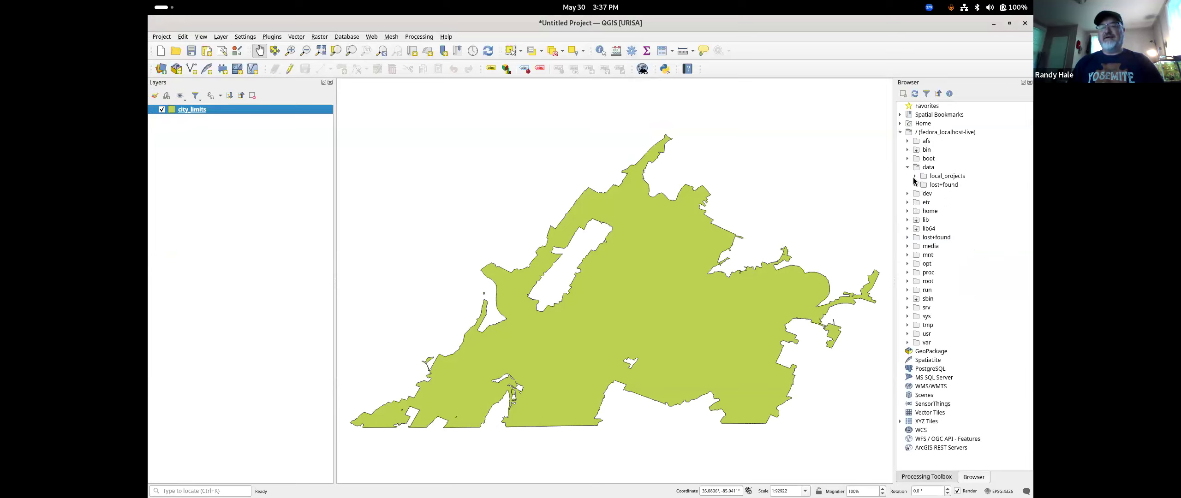
left_click(915, 176)
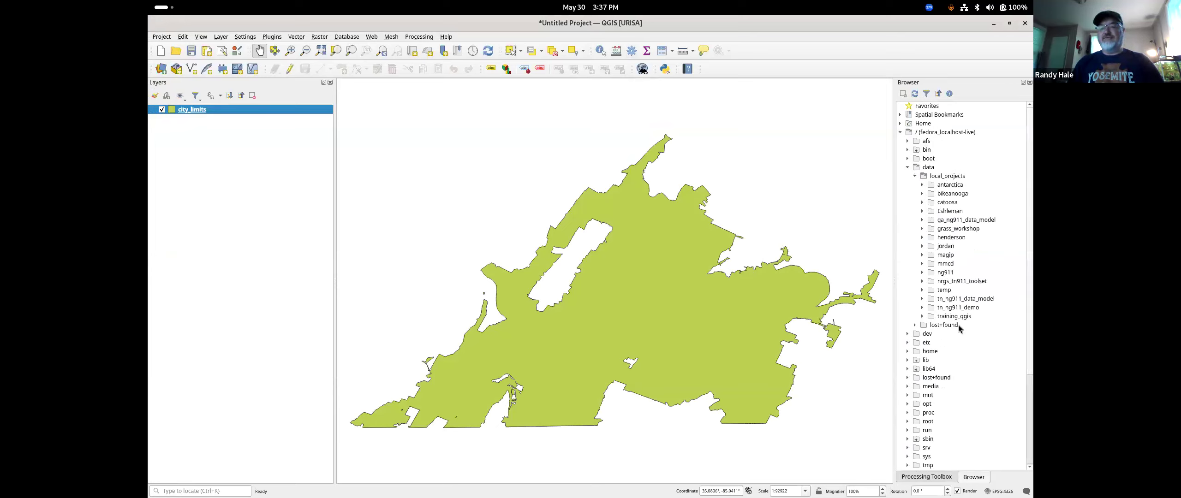
left_click(923, 316)
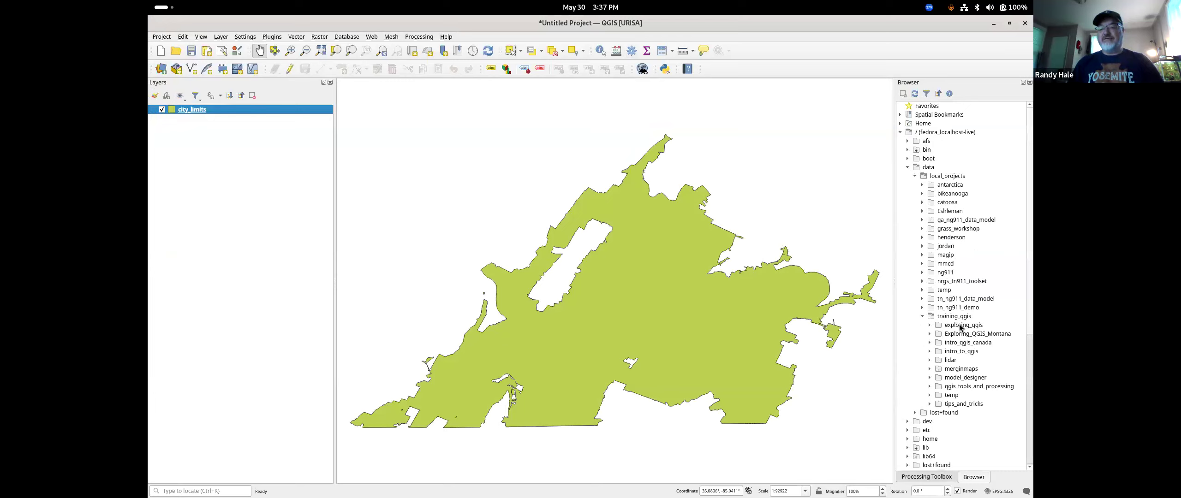
left_click(932, 325)
left_click(931, 325)
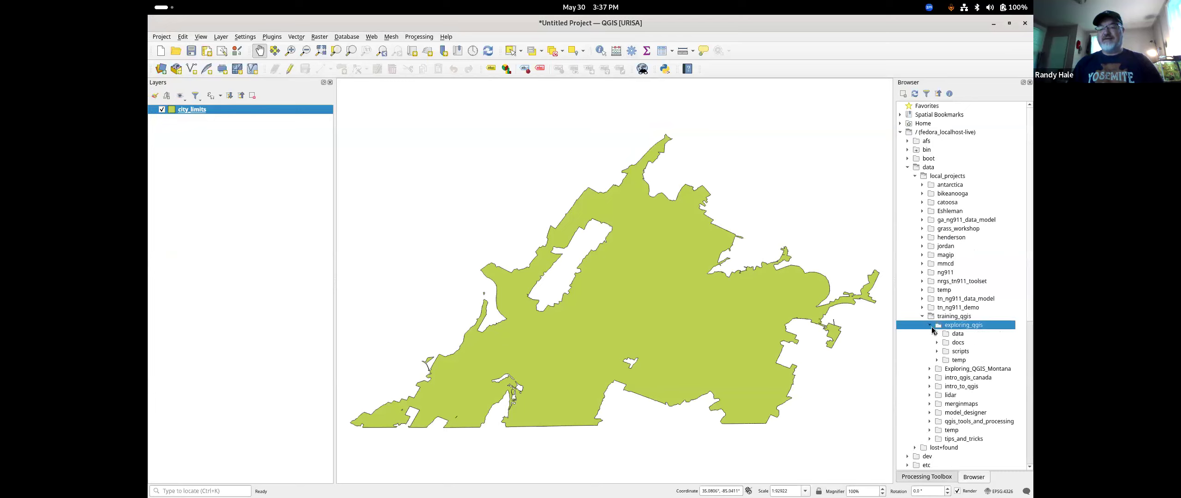
left_click(960, 335)
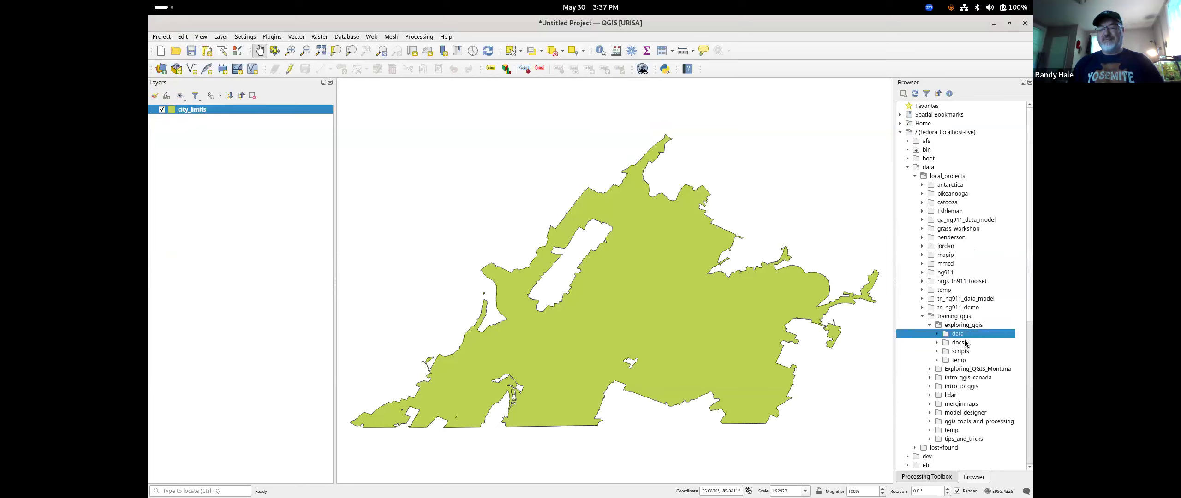
right_click(961, 333)
left_click(854, 373)
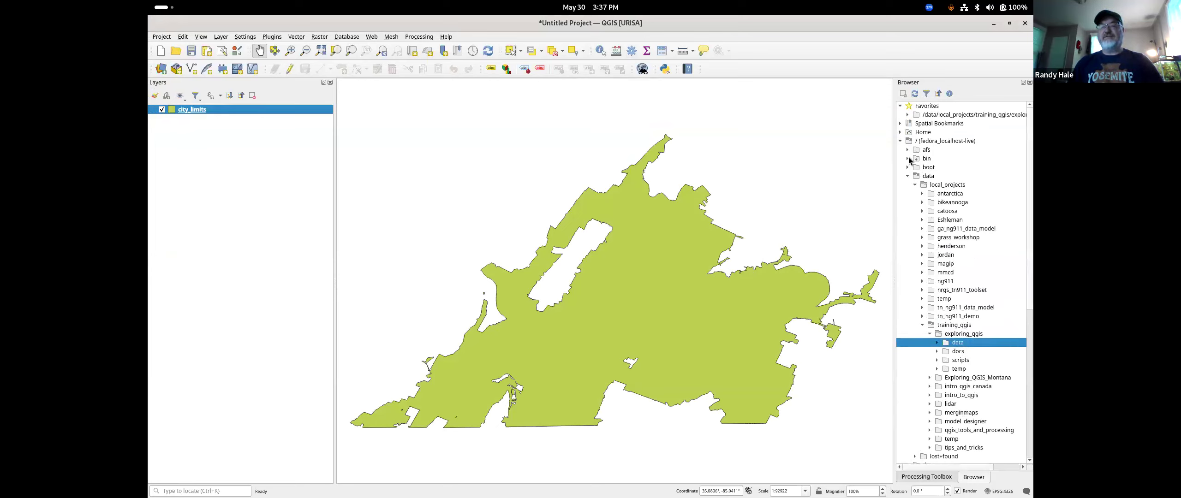
left_click(900, 141)
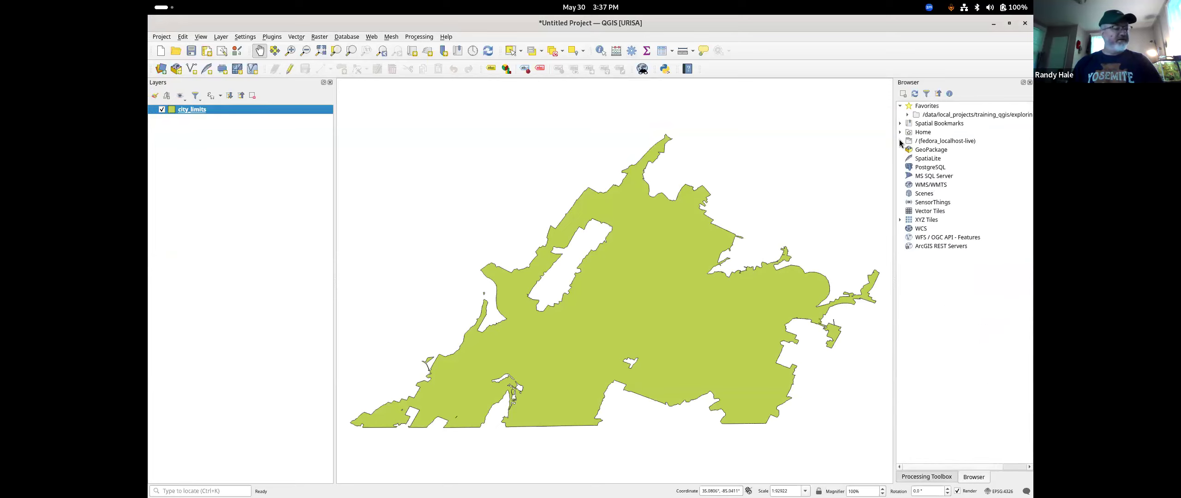
Add buildings.shp and firestations.kml from the favorite data folder, accepting the NAD83 to WGS 84 (37) transformation for buildings
double_click(964, 115)
left_click(950, 124)
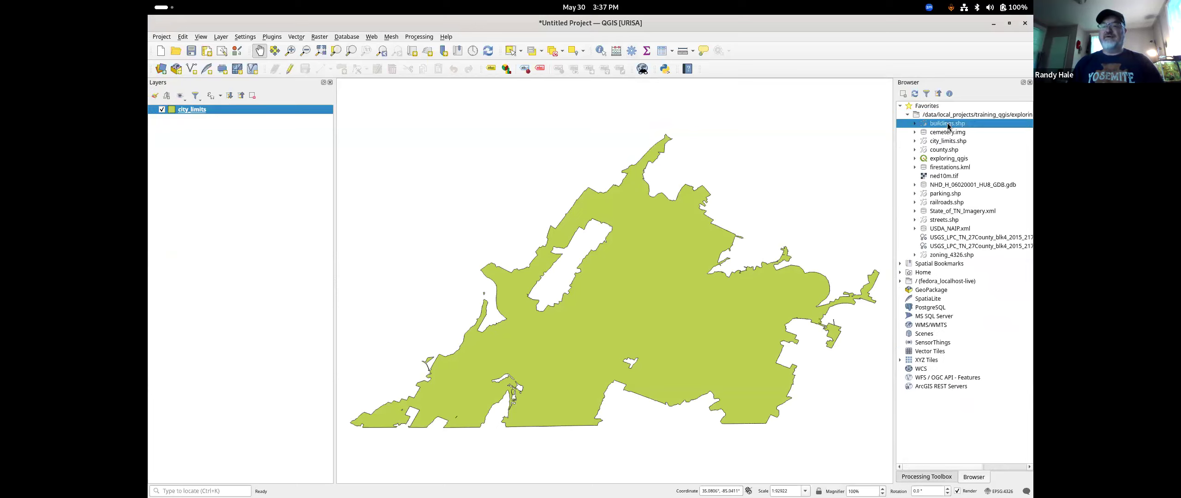
left_click_drag(792, 299, 517, 227)
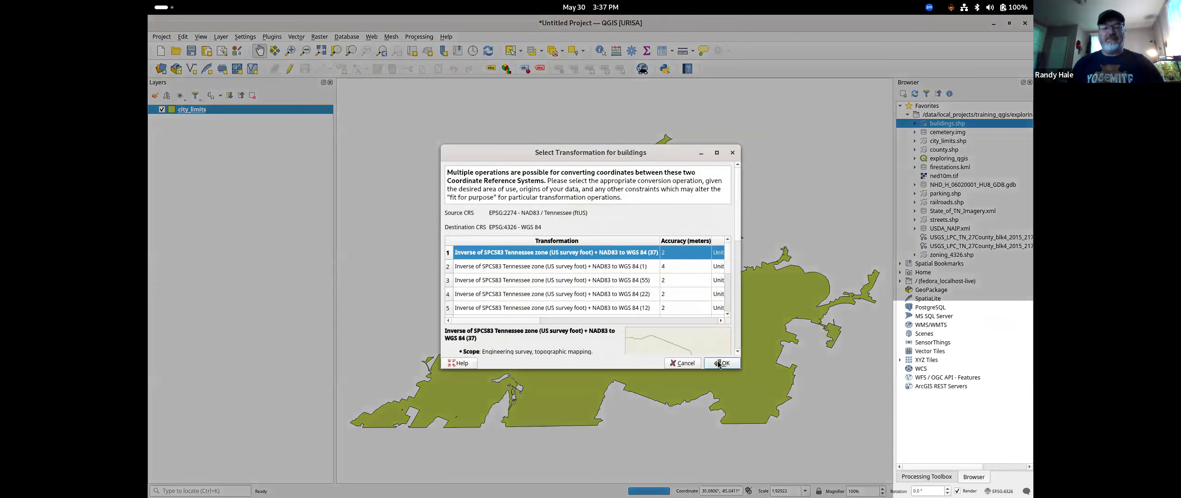
left_click(720, 363)
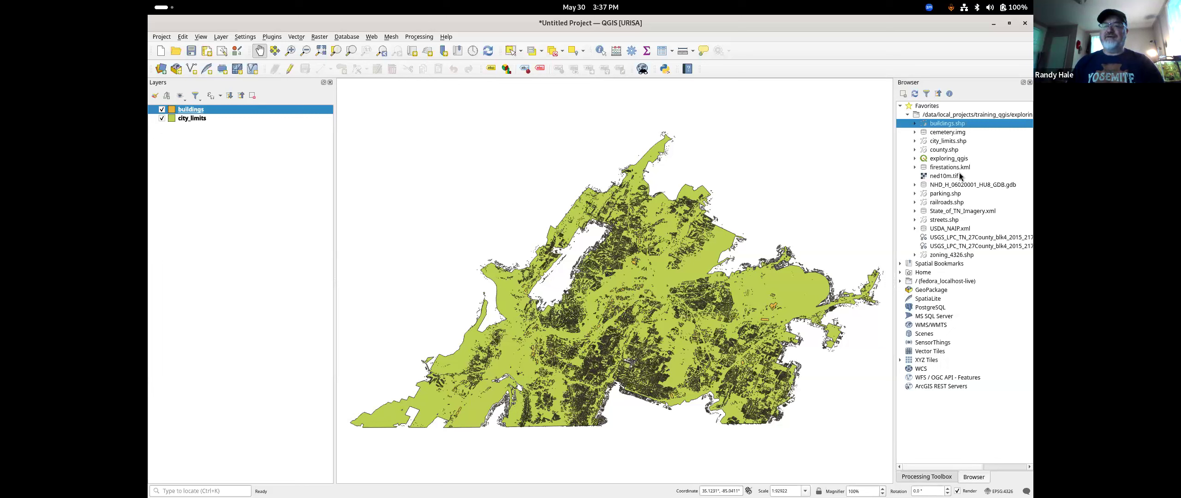
left_click_drag(950, 169, 567, 219)
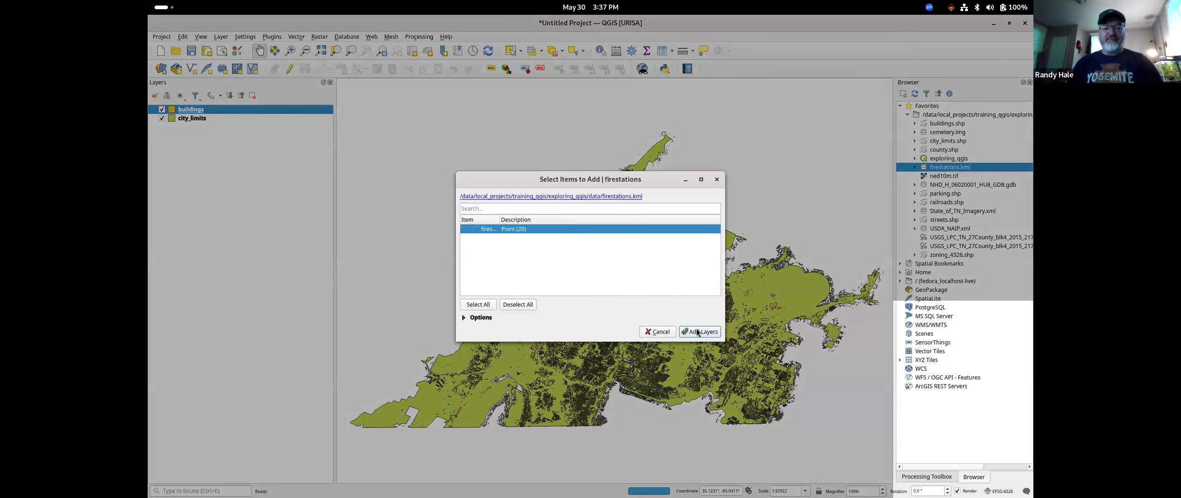
left_click(700, 333)
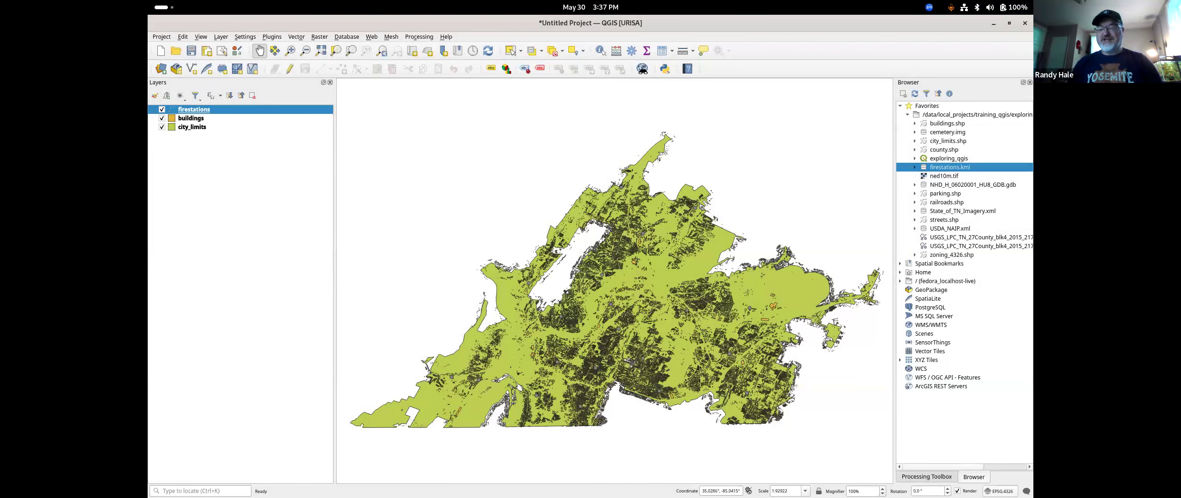
Set the project coordinate reference system to NAD83 / Tennessee (ftUS), EPSG:2274
left_click(1000, 491)
left_click(545, 106)
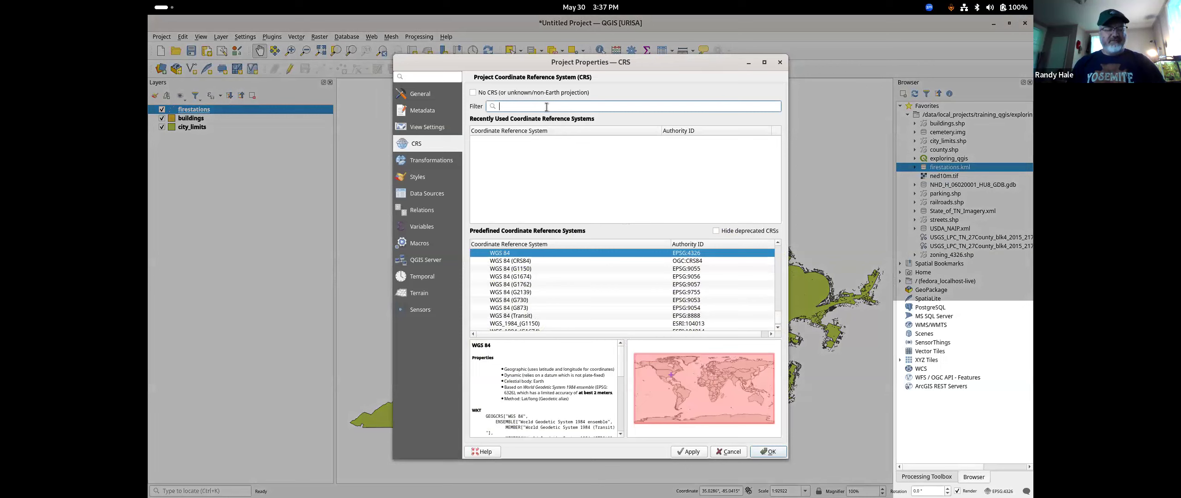
type("2274")
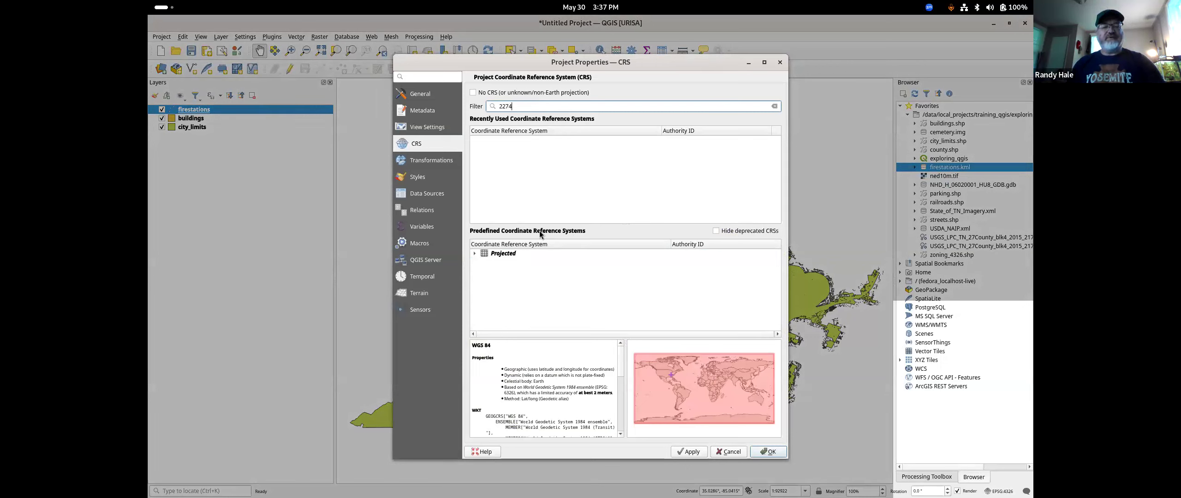
left_click(475, 254)
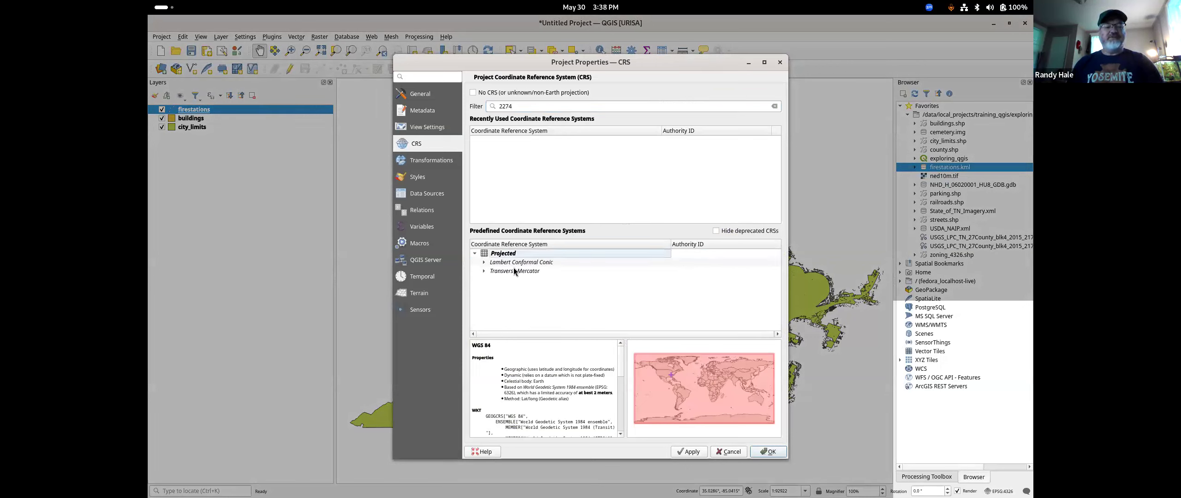
left_click(485, 262)
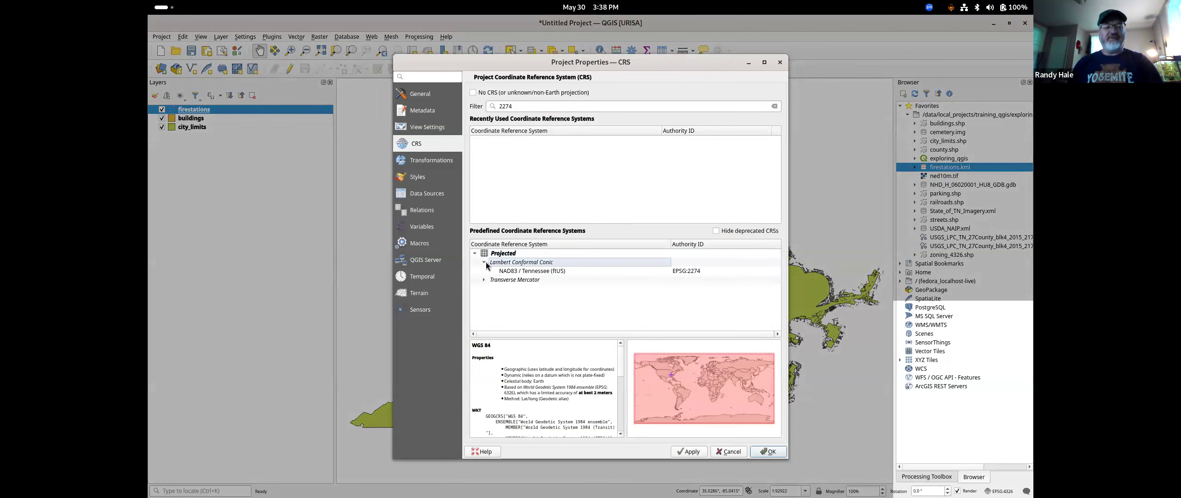
left_click(550, 272)
left_click(698, 450)
left_click(766, 451)
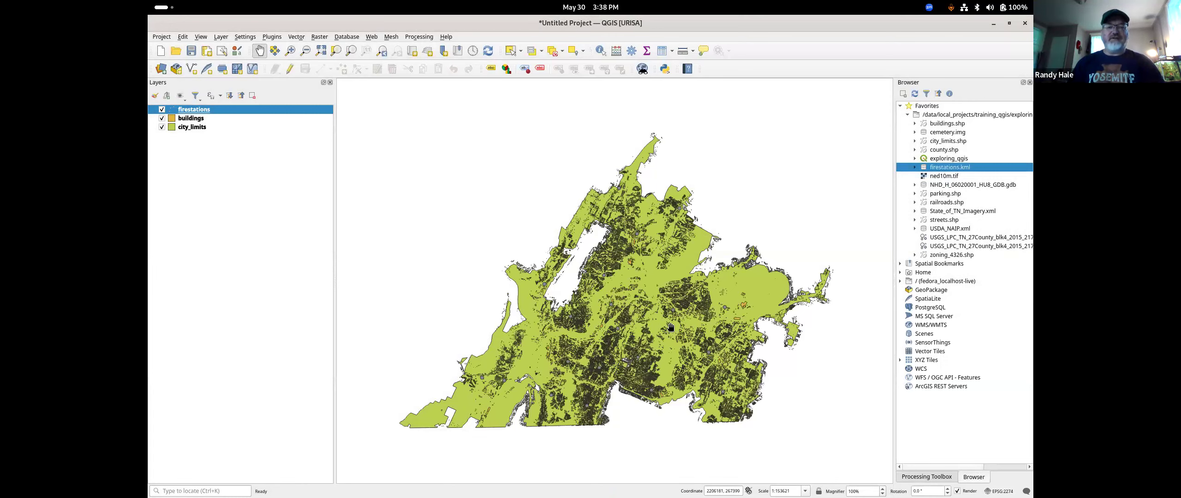
Open Layer Styling for the firestations layer and widen its docked area to about twice its width or more
left_click_drag(576, 352, 737, 236)
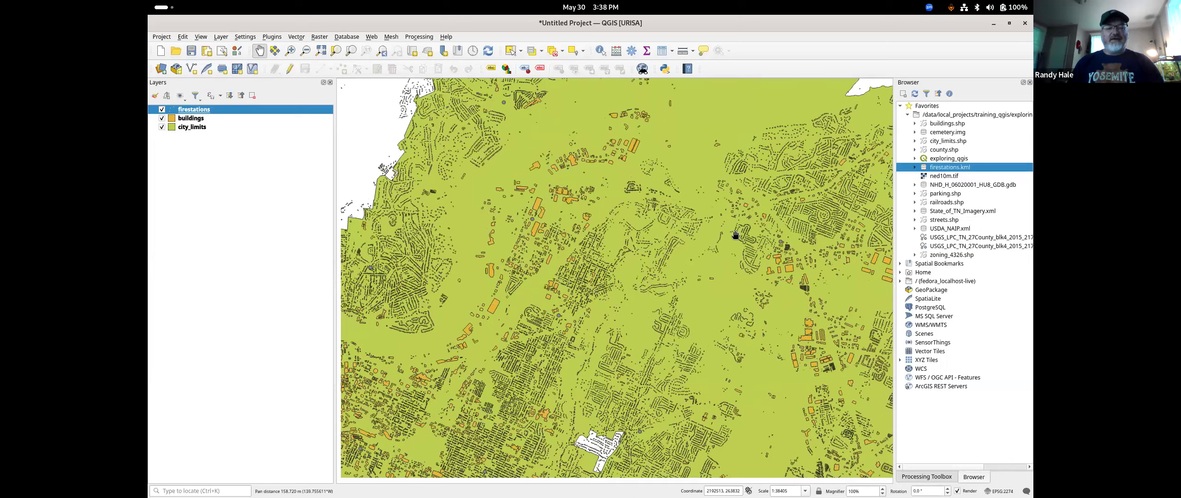
scroll(631, 272, "up", 2)
left_click_drag(651, 284, 706, 316)
scroll(631, 261, "down", 2)
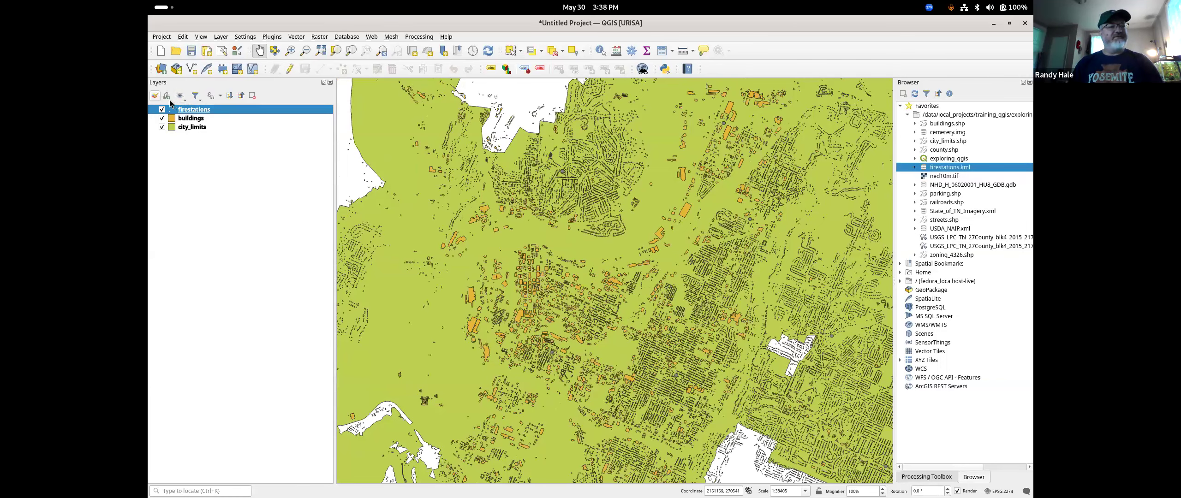
left_click(155, 96)
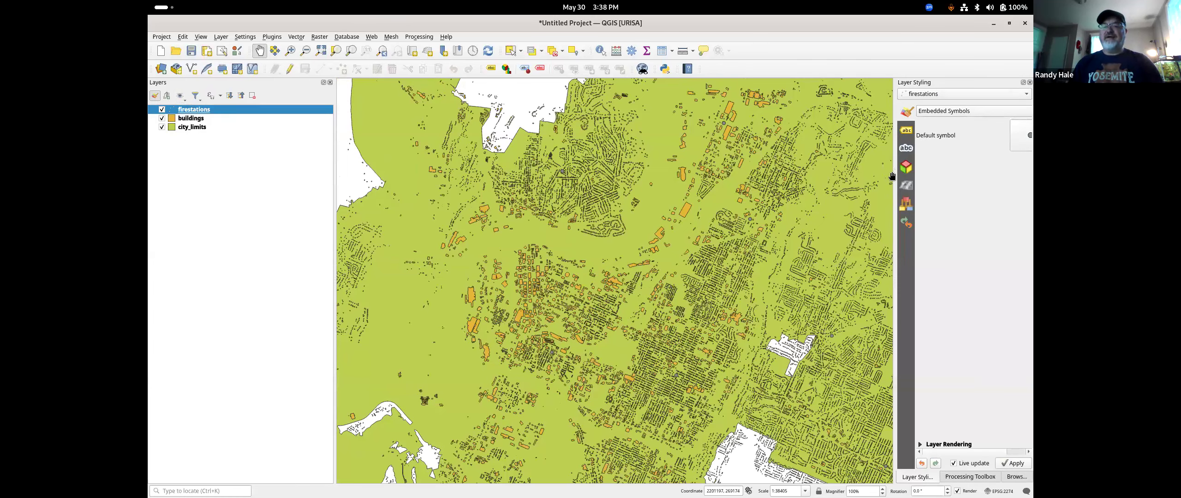
left_click_drag(888, 176, 654, 161)
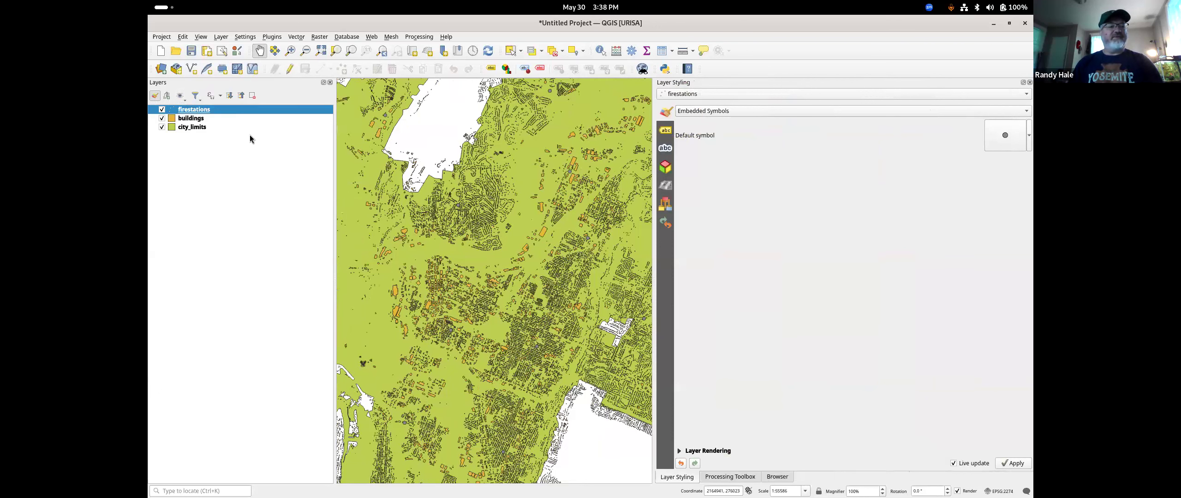
Style city_limits with a transparent fill and a Dash Dot Dot Line stroke, and narrow the styling area to enlarge the map
left_click(198, 128)
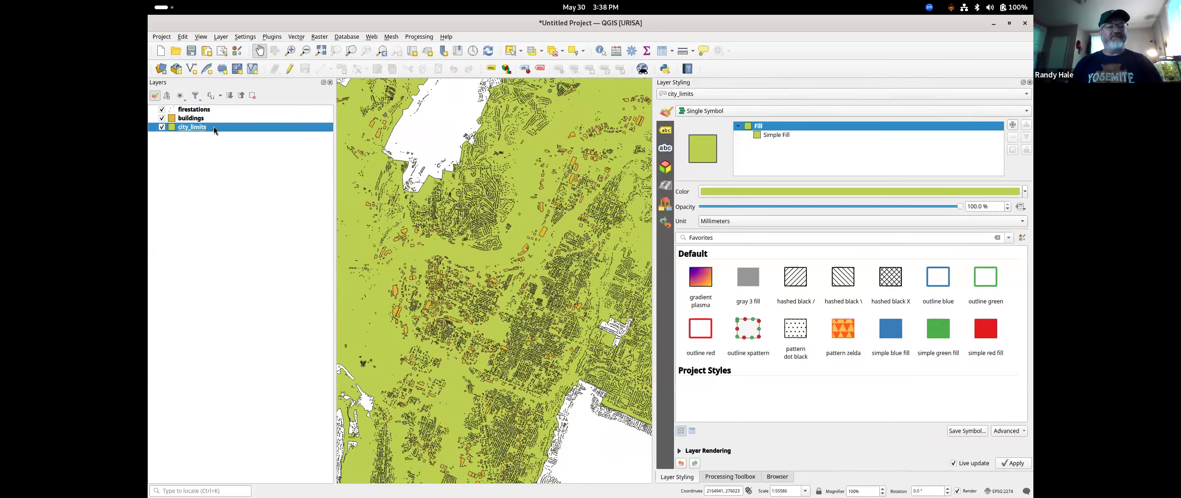
left_click(780, 137)
left_click(1004, 209)
left_click(893, 222)
left_click(882, 269)
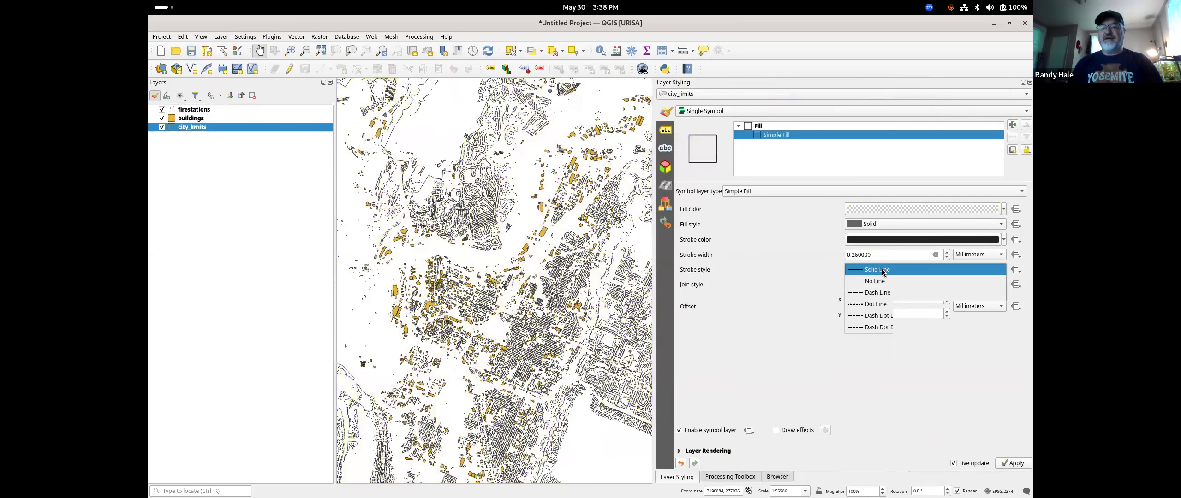
left_click(882, 327)
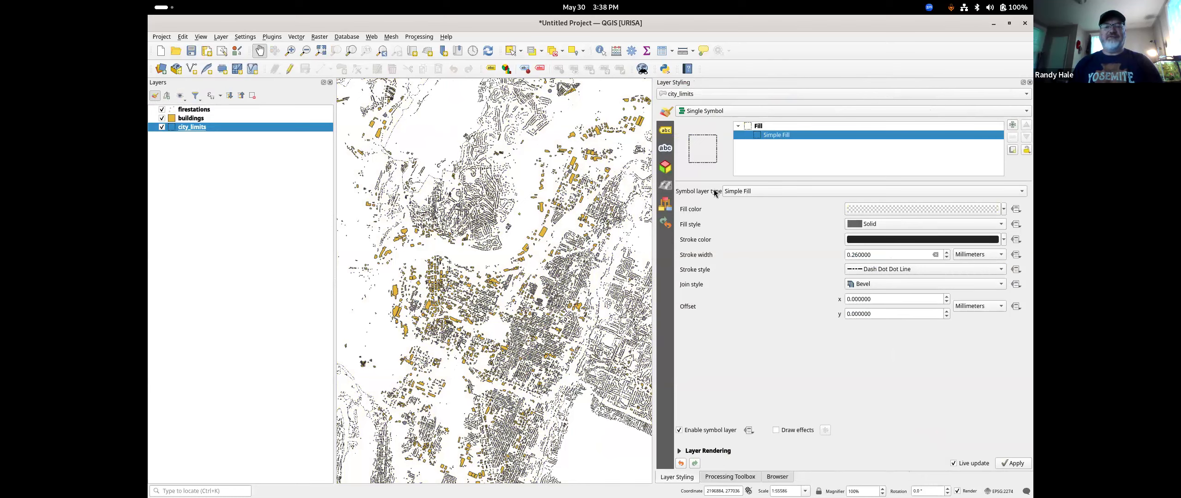
left_click_drag(654, 179, 824, 190)
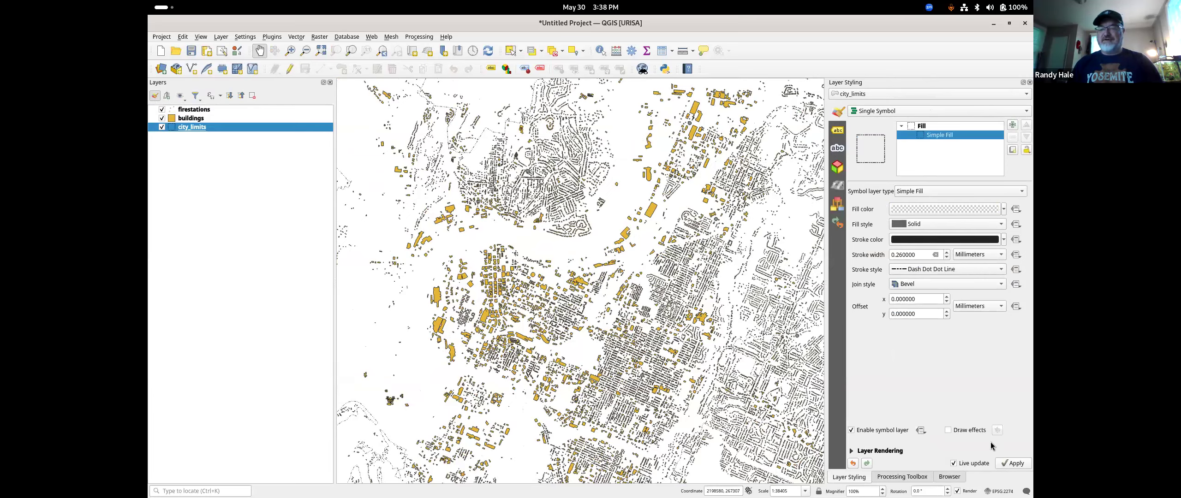
Change the simple fill color of the buildings layer to black
scroll(646, 236, "down", 1)
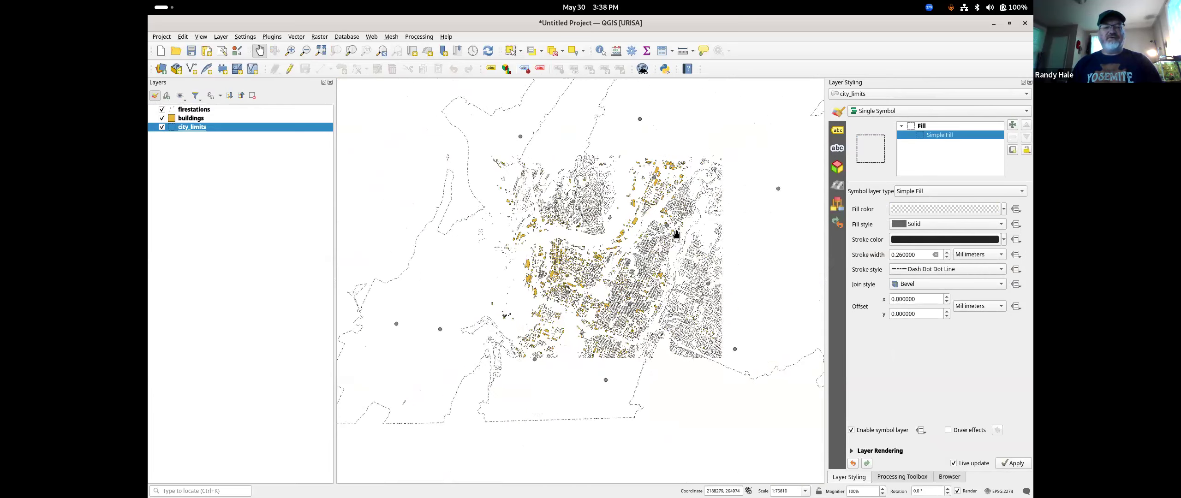
scroll(677, 230, "up", 3)
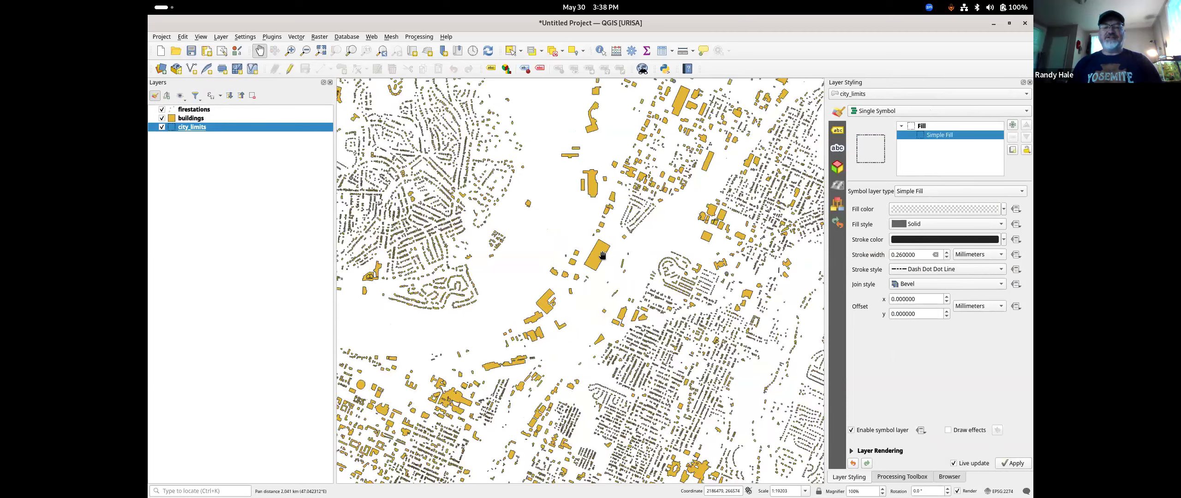
left_click(204, 120)
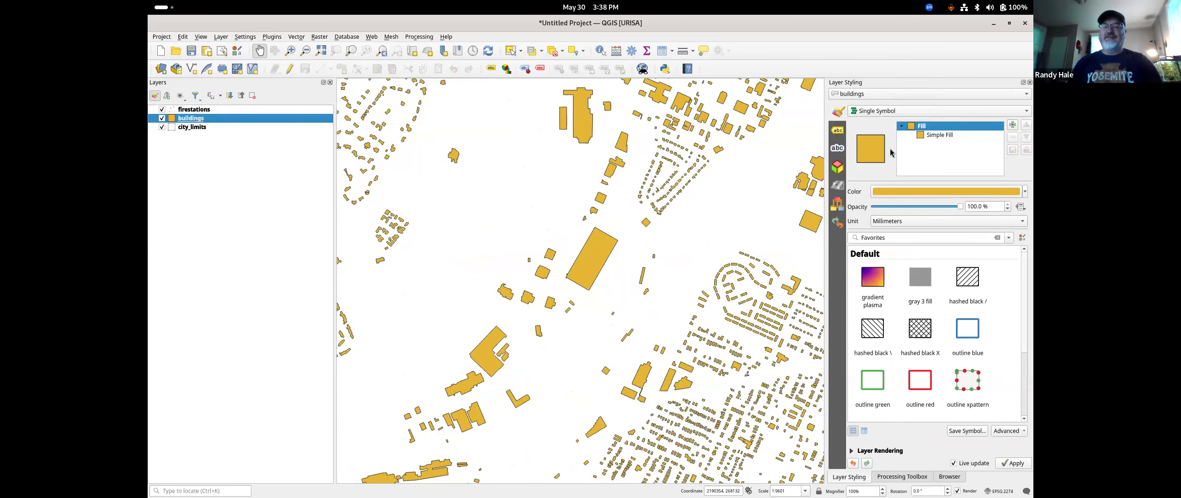
left_click(949, 136)
left_click(1003, 211)
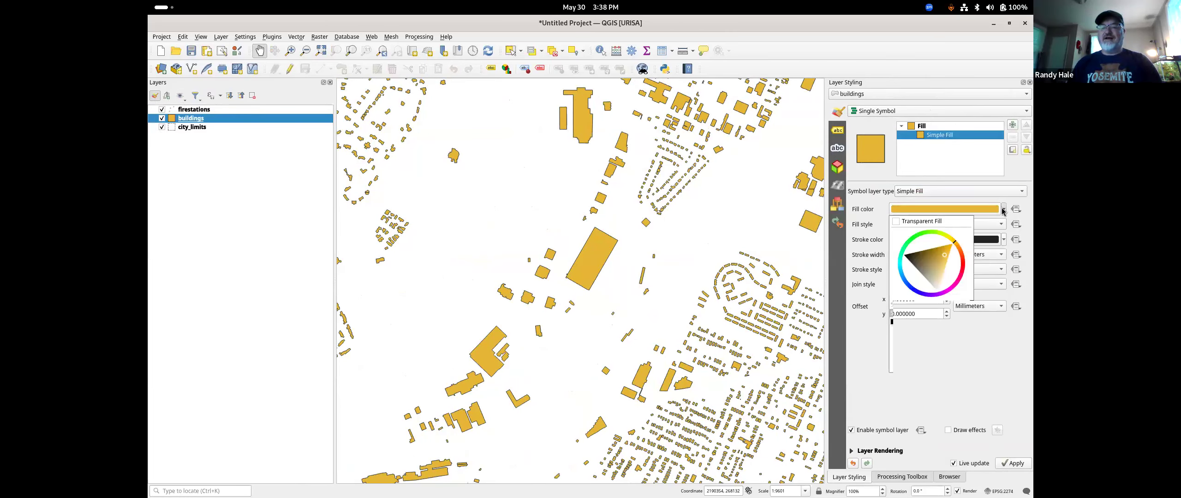
left_click(893, 322)
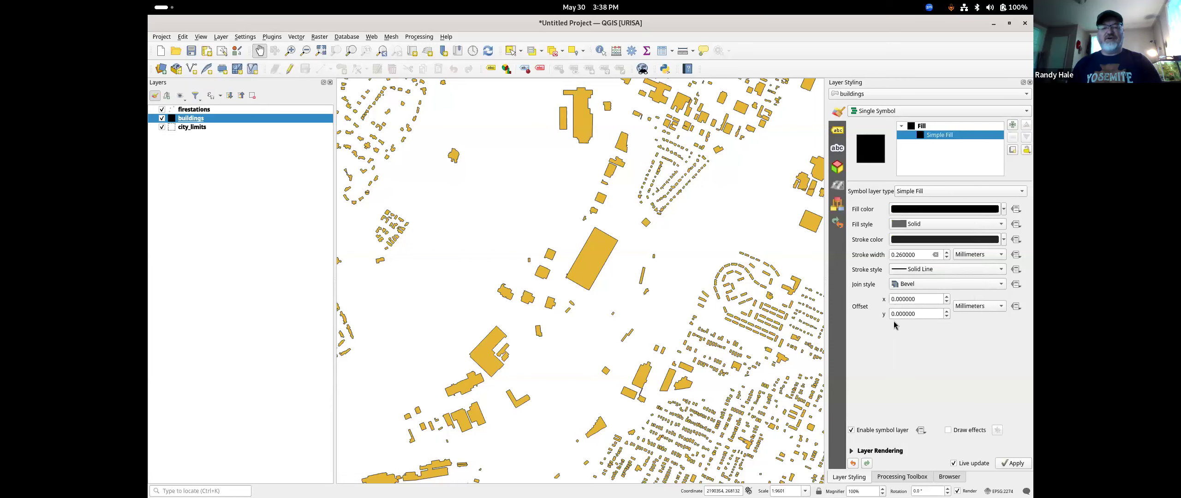
Examine the restyled buildings and the city limits outline across the map at several scales
scroll(606, 235, "down", 1)
scroll(606, 235, "down", 1)
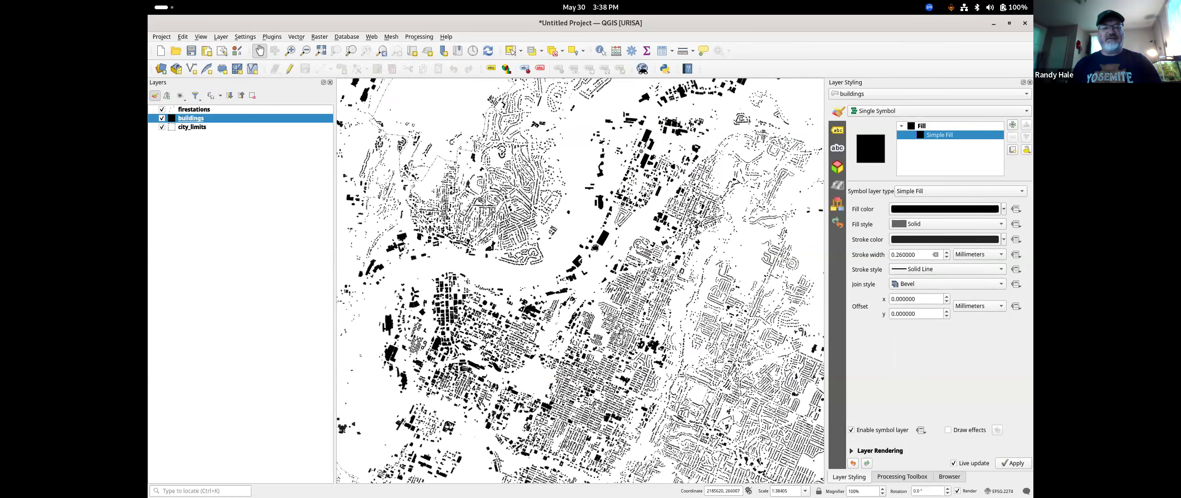
left_click_drag(606, 235, 652, 237)
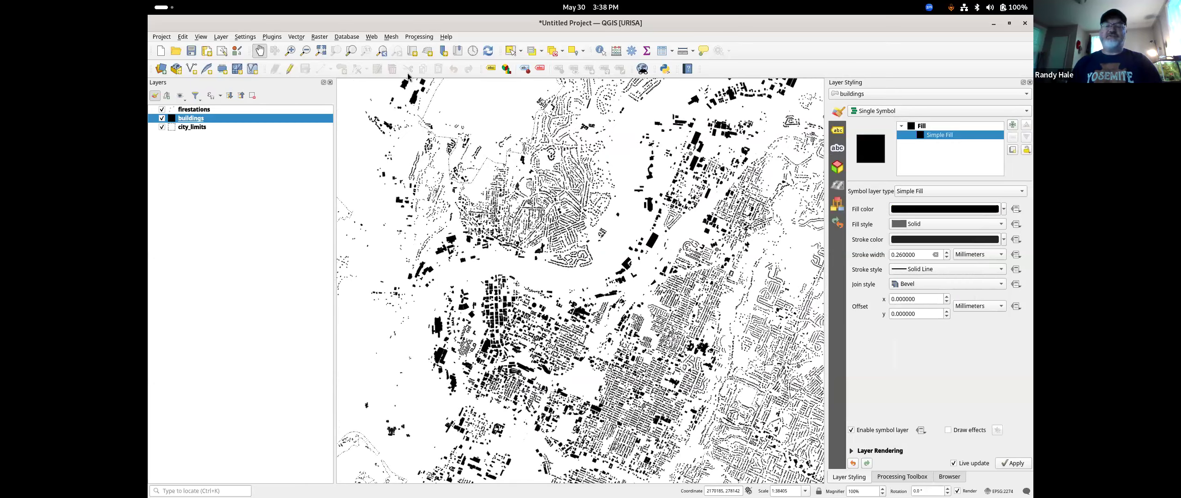
scroll(554, 268, "down", 1)
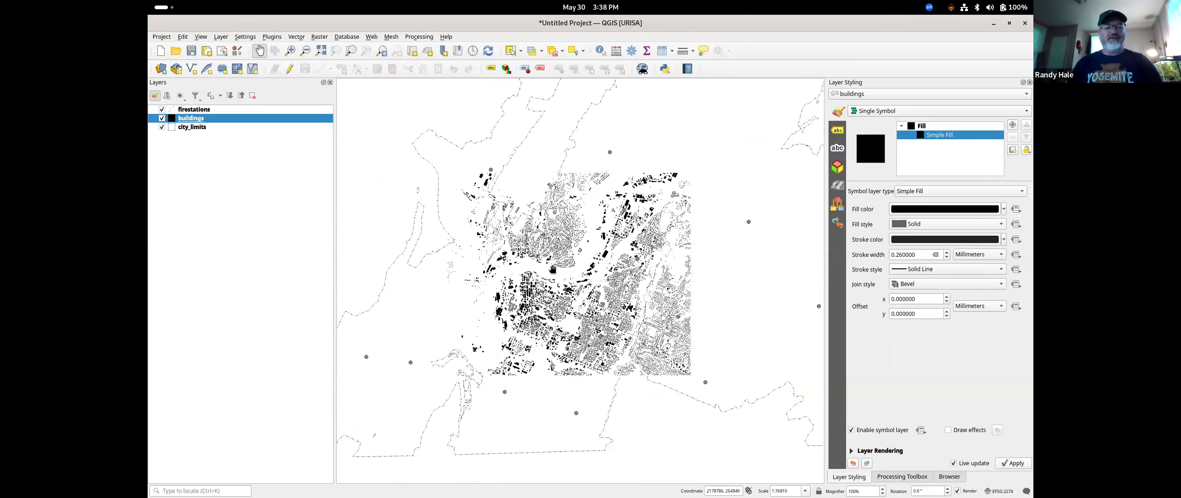
left_click_drag(545, 285, 556, 304)
scroll(541, 288, "down", 1)
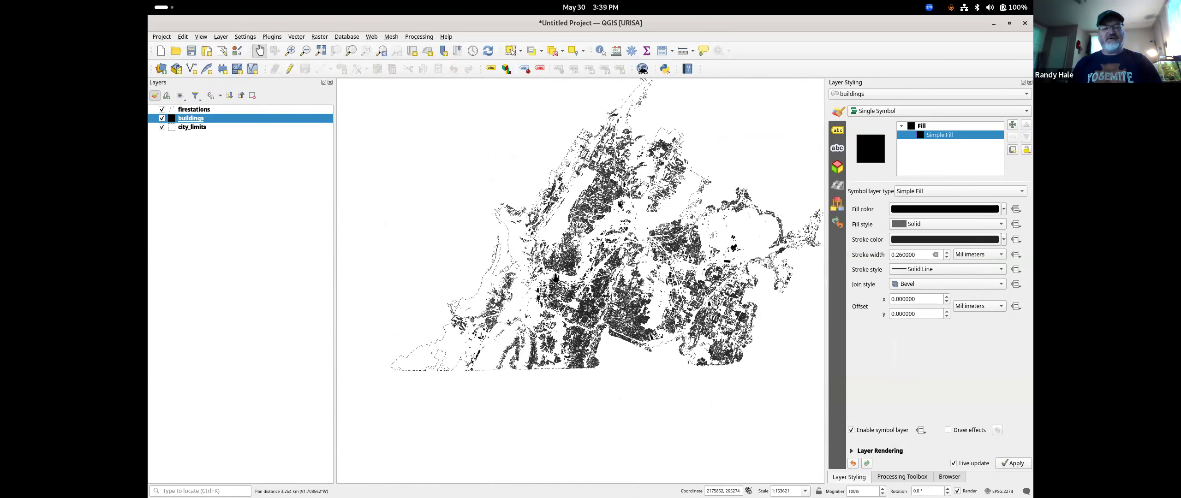
scroll(560, 279, "up", 1)
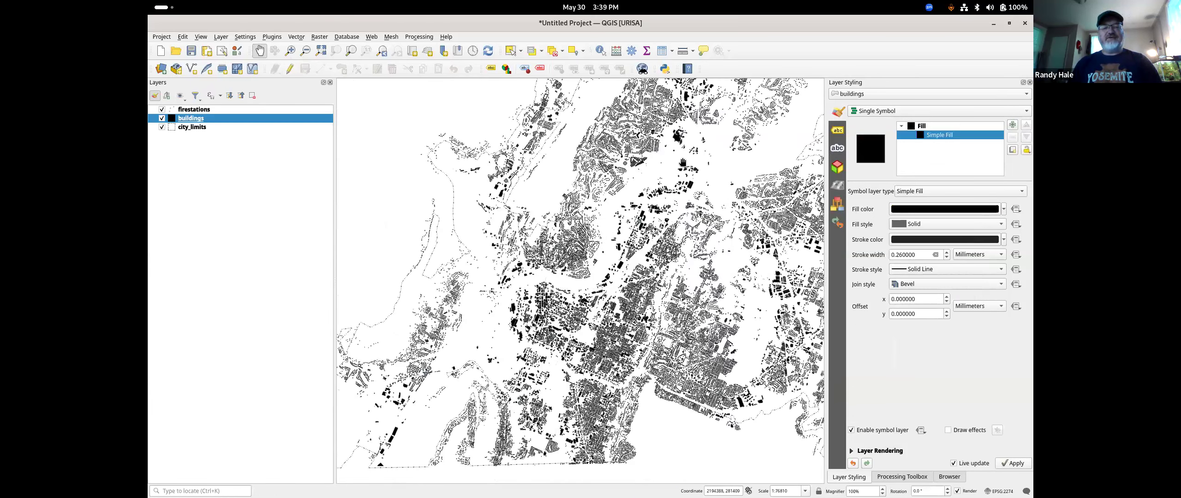
scroll(594, 258, "up", 1)
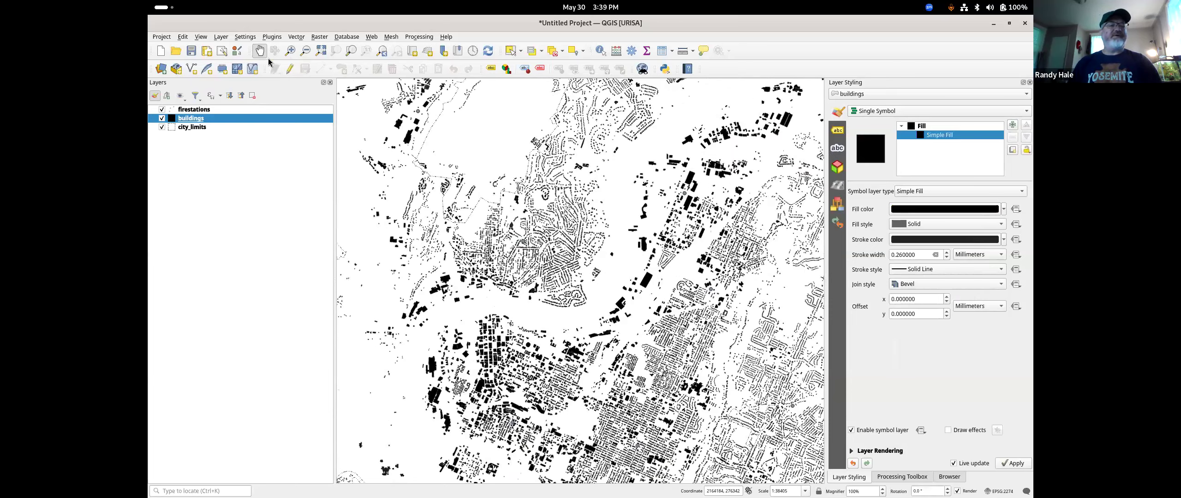
Find the QuickMapServices plugin in the plugin manager and install it
left_click(272, 37)
left_click(300, 47)
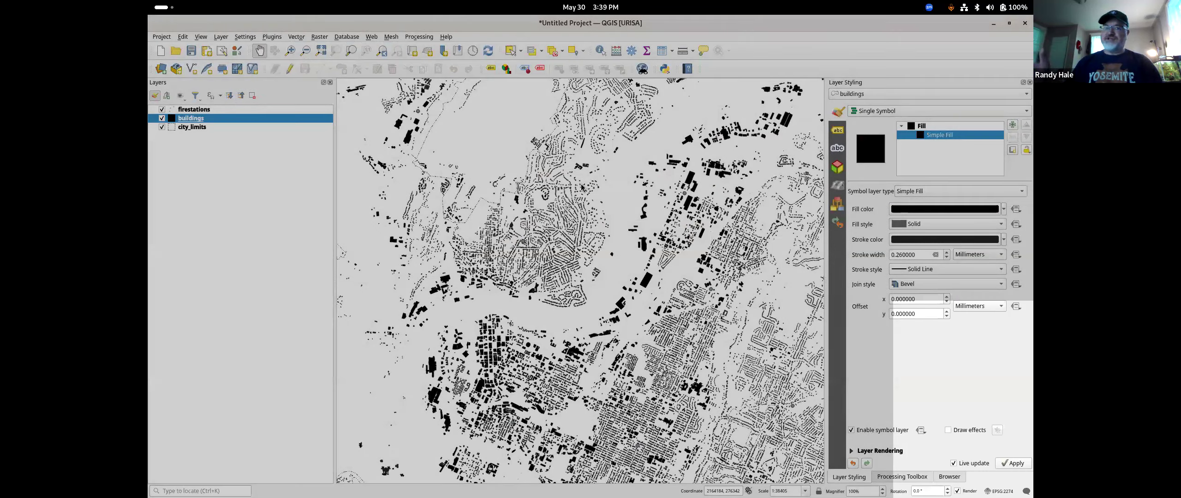
type("quick")
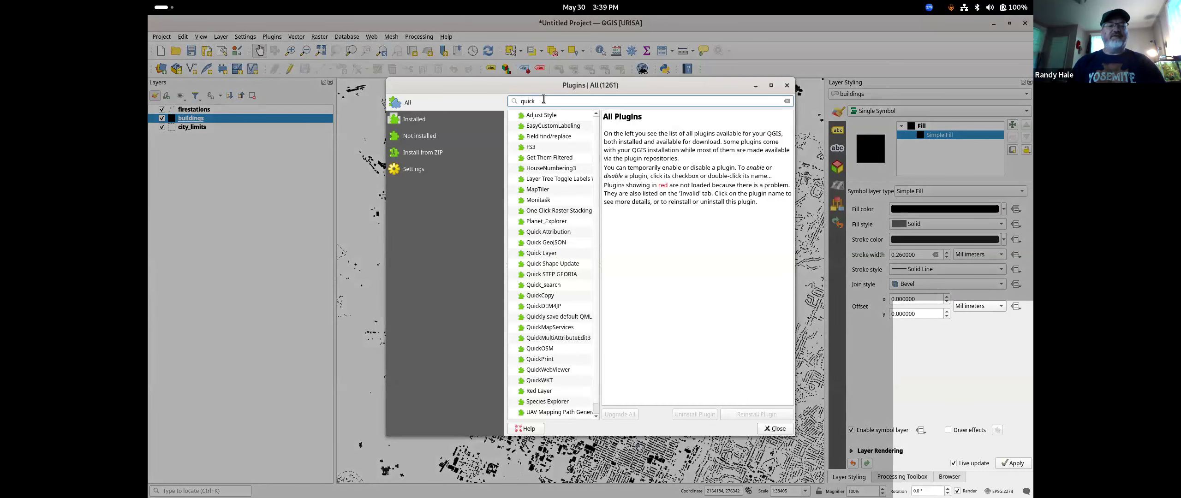
type("mapse")
left_click(569, 125)
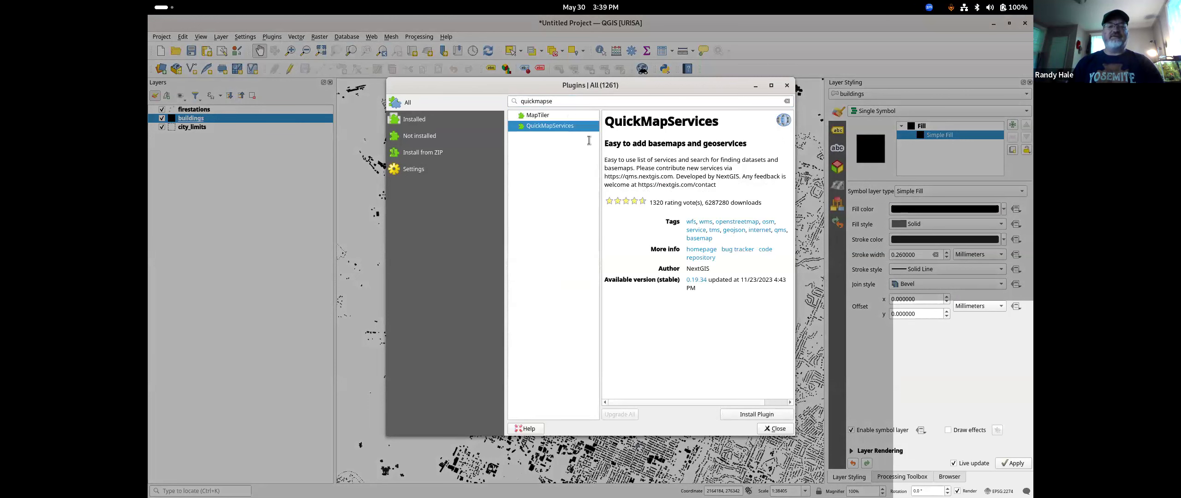
left_click(759, 415)
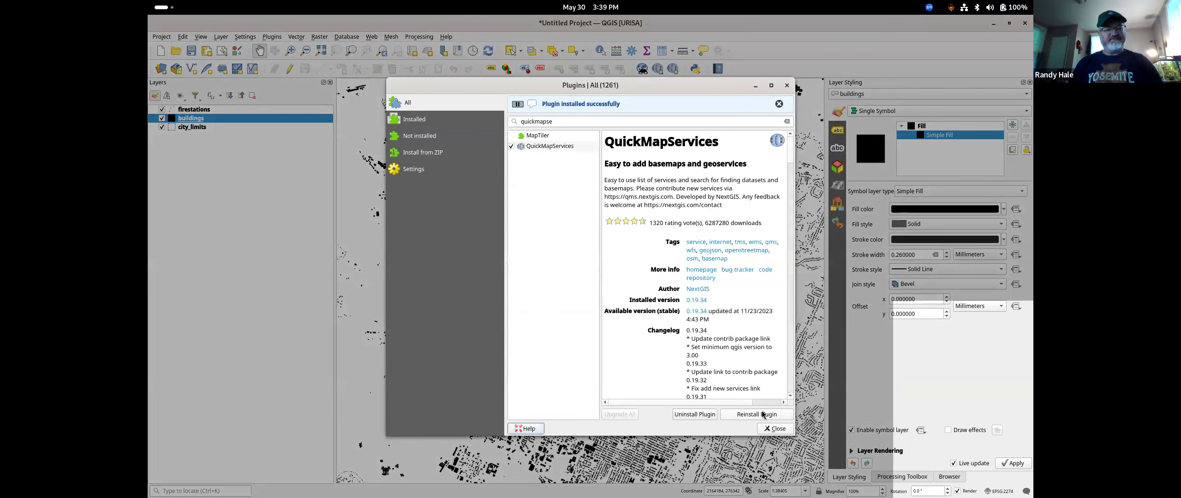
left_click(775, 429)
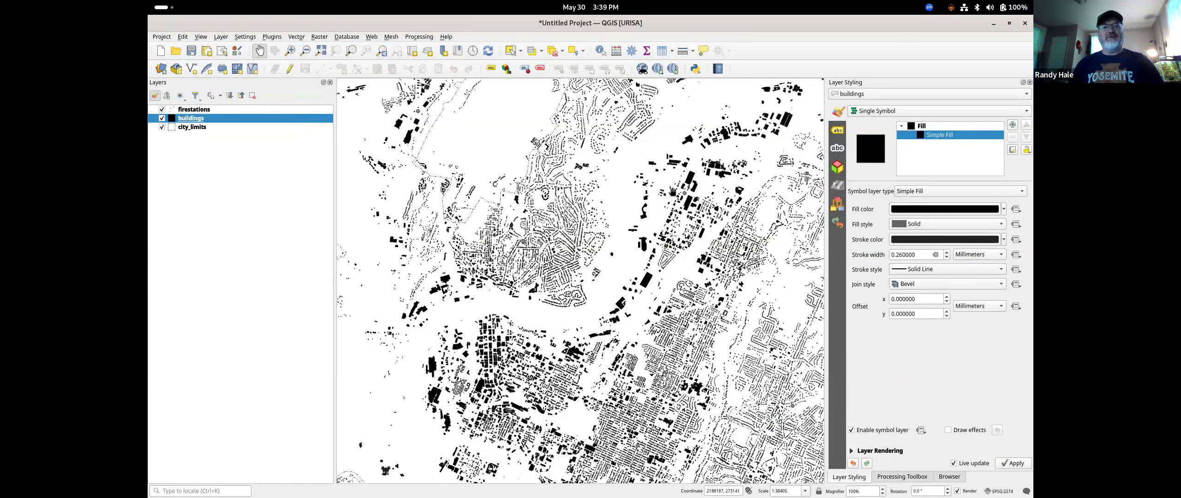
Download the contributed services pack in the QuickMapServices settings and save the settings
left_click(660, 72)
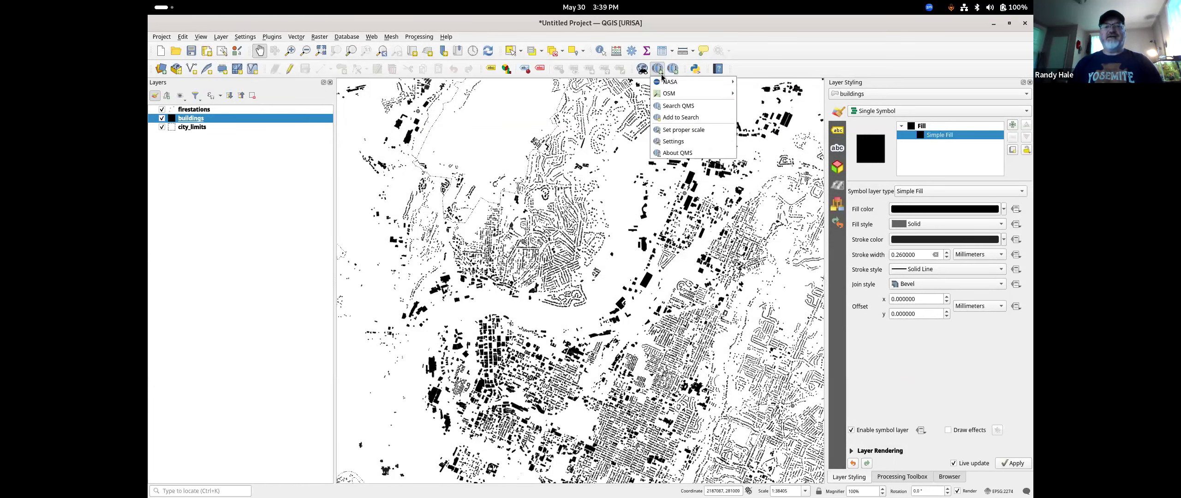
left_click(689, 142)
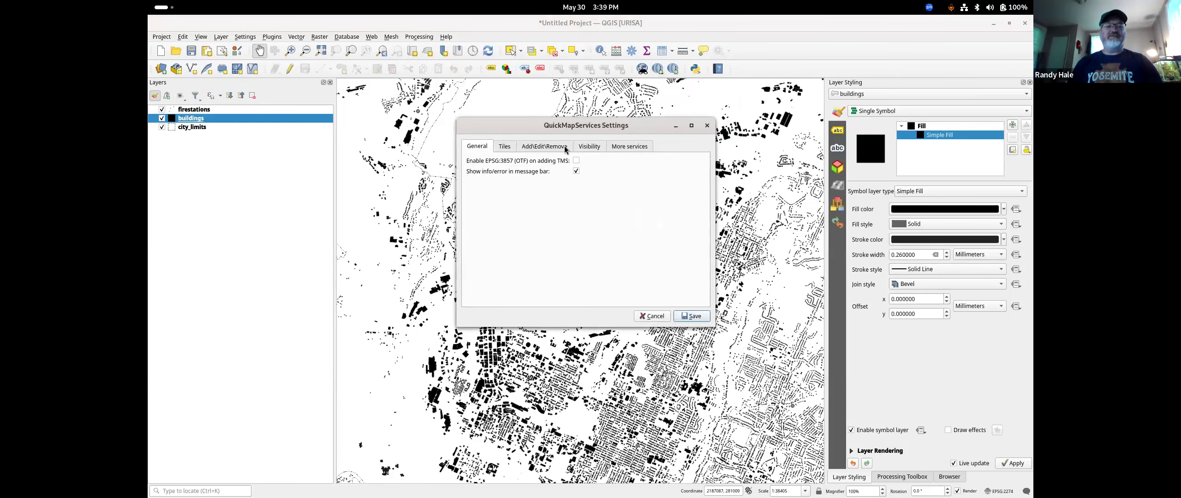
left_click(626, 148)
left_click(597, 296)
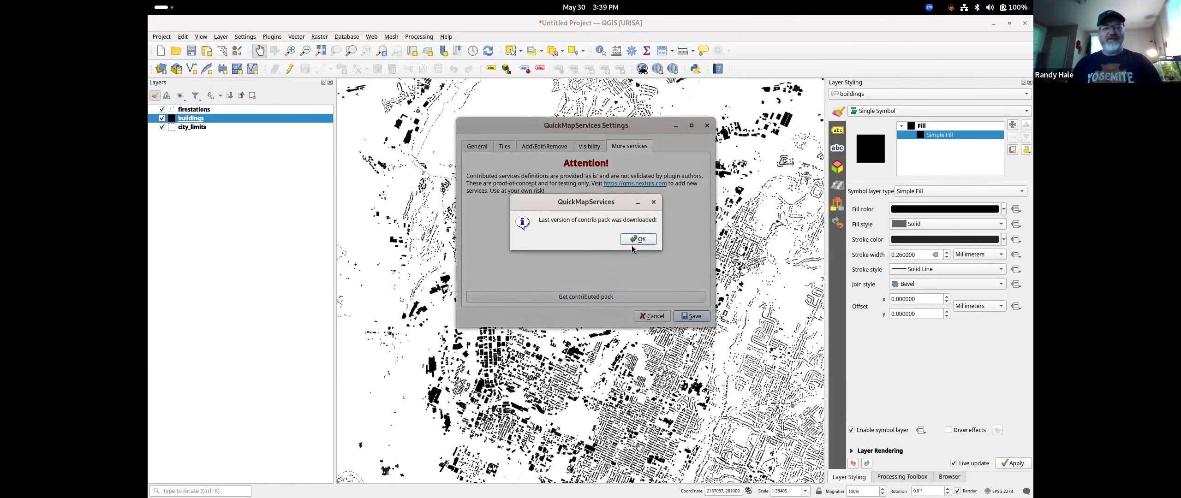
left_click(639, 238)
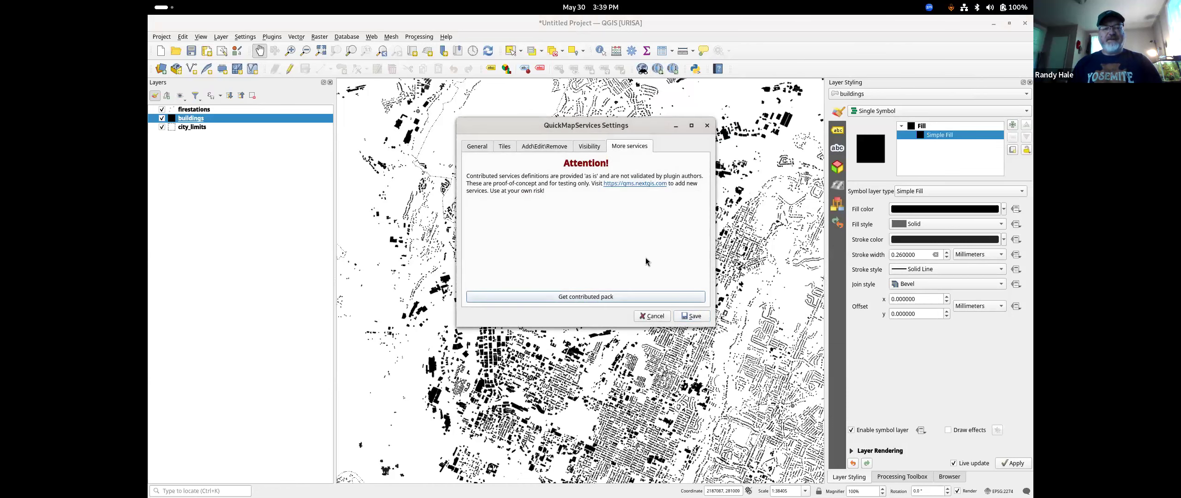
left_click(485, 148)
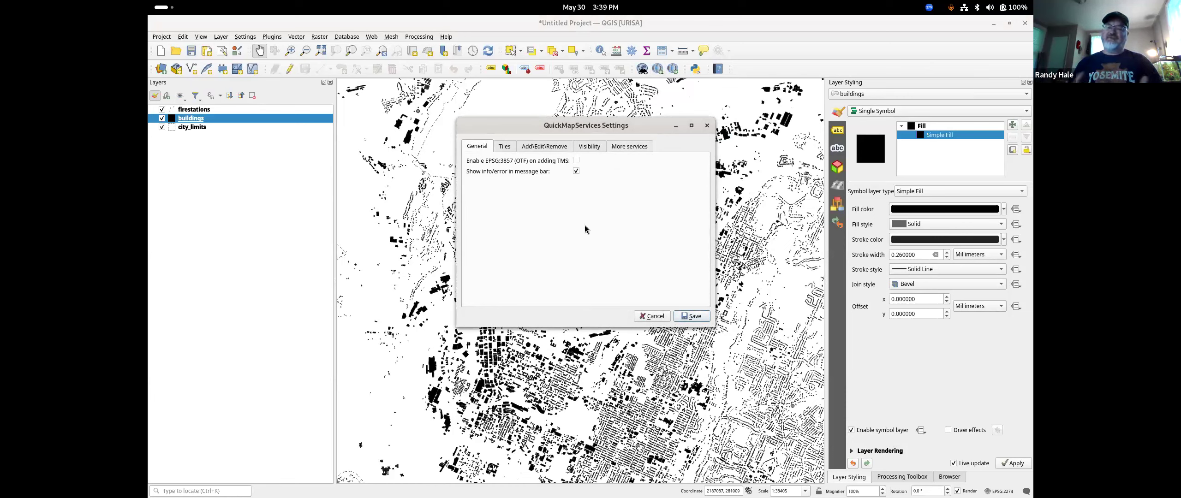
left_click(693, 317)
Add the Bing Satellite basemap to the project from QuickMapServices
left_click(657, 69)
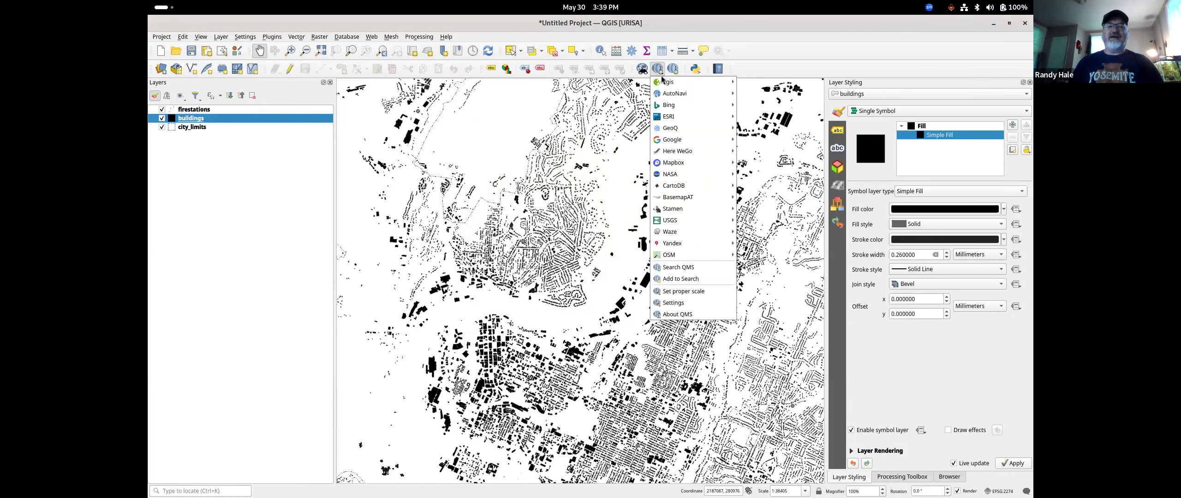
mouse_move(675, 143)
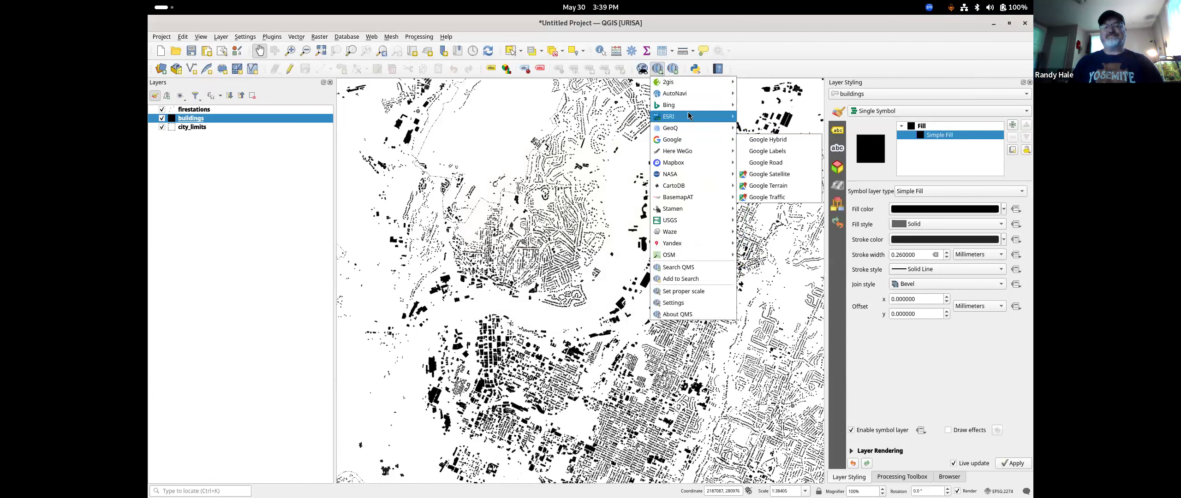
mouse_move(692, 106)
left_click(769, 130)
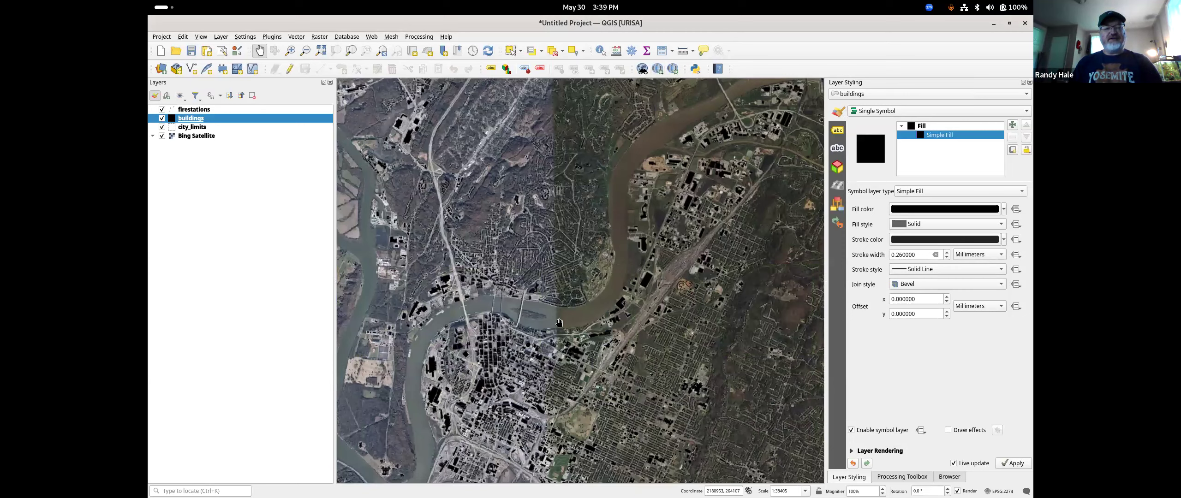
Hide the buildings layer to reveal the satellite imagery of the downtown riverfront
scroll(560, 322, "up", 3)
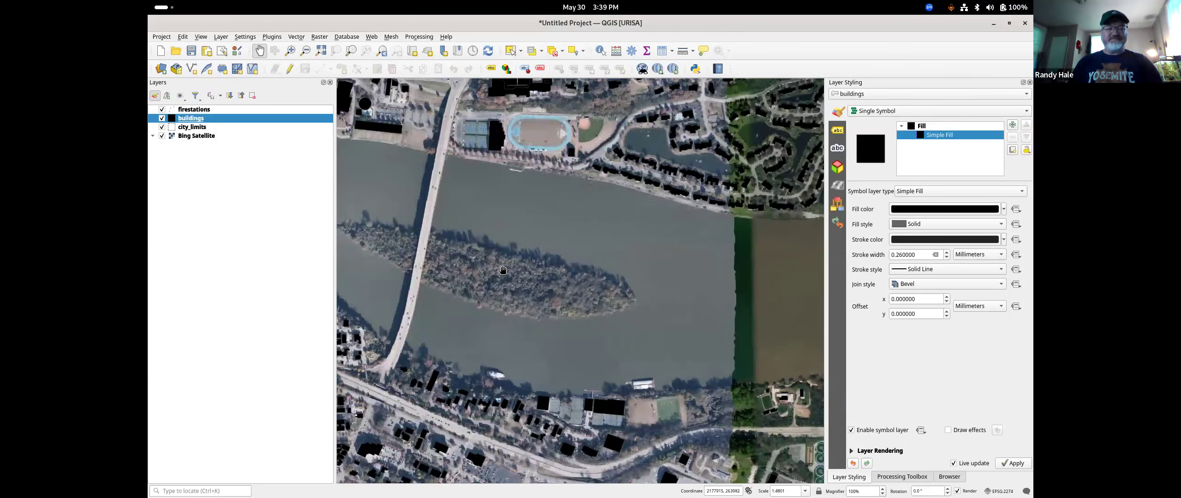
scroll(409, 243, "down", 1)
left_click_drag(392, 257, 628, 231)
scroll(632, 244, "up", 4)
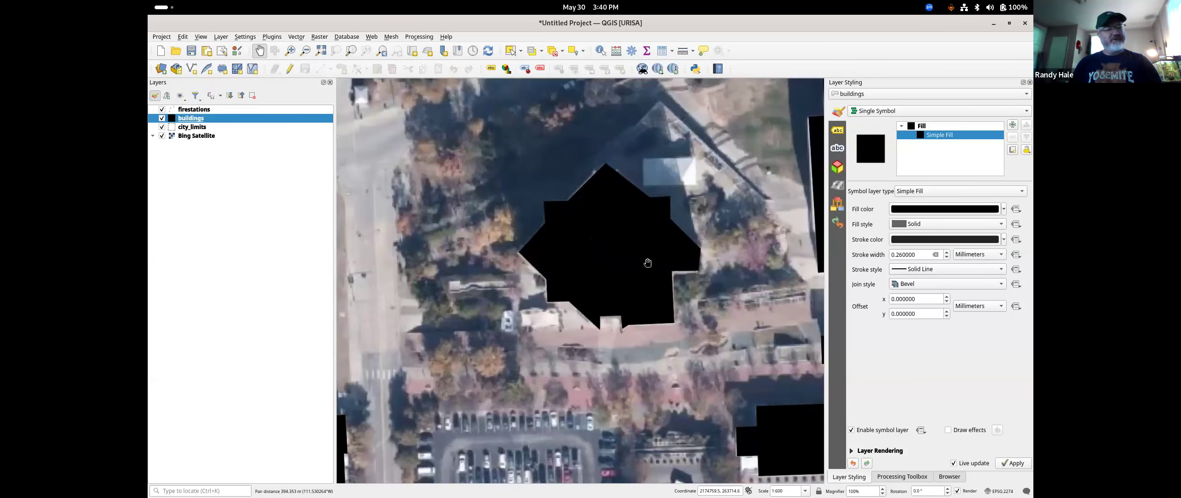
scroll(644, 263, "down", 1)
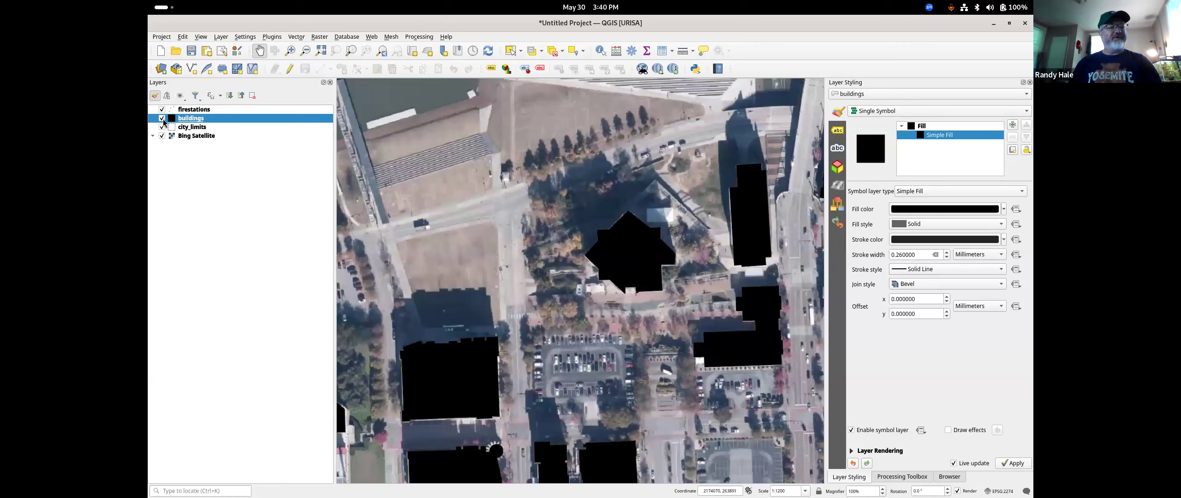
left_click(162, 119)
scroll(647, 236, "down", 2)
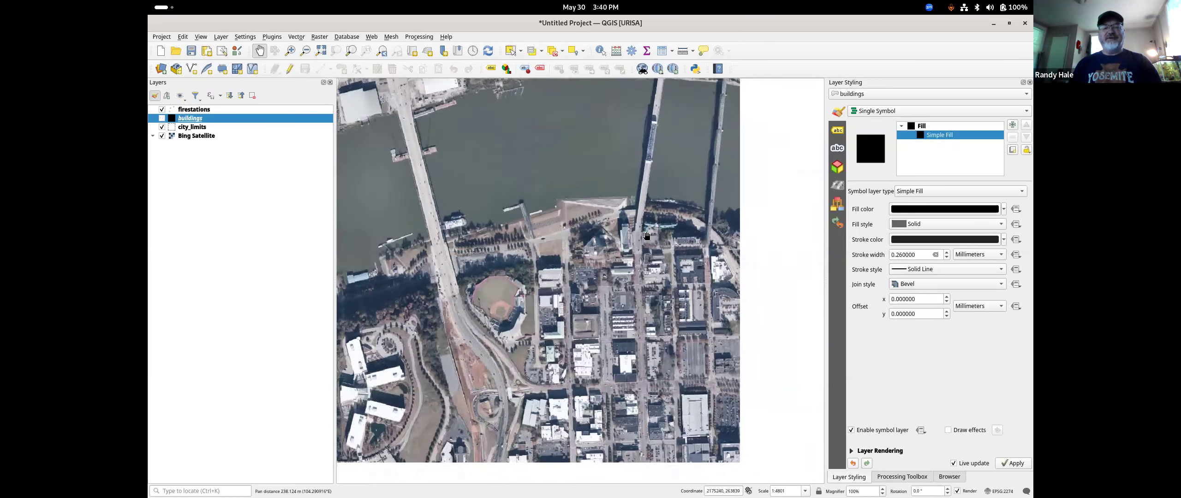
scroll(646, 236, "down", 1)
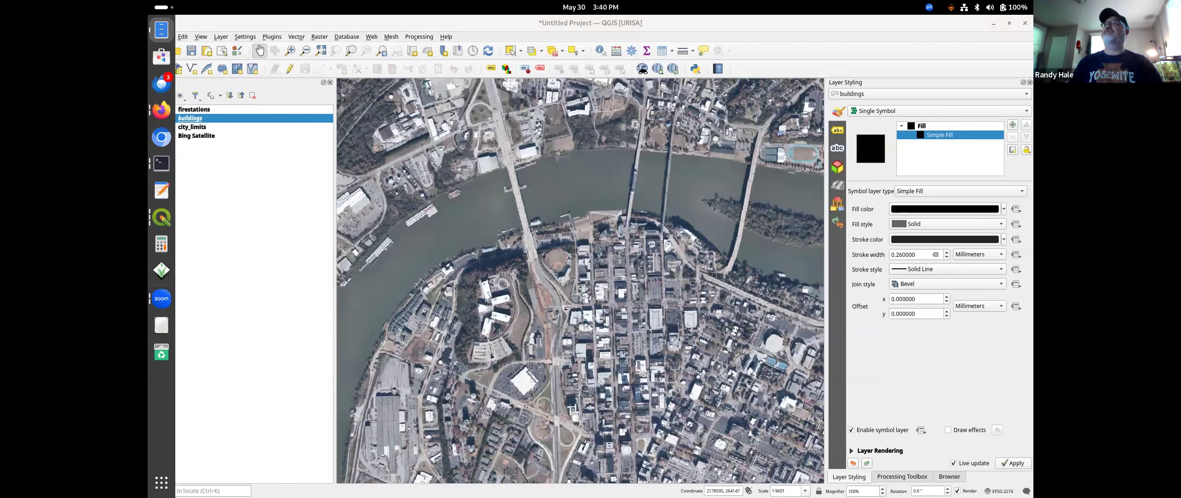
Add streets.shp from the favorite data folder to the map and style its simple line black with a 0.7 mm stroke width
left_click(960, 478)
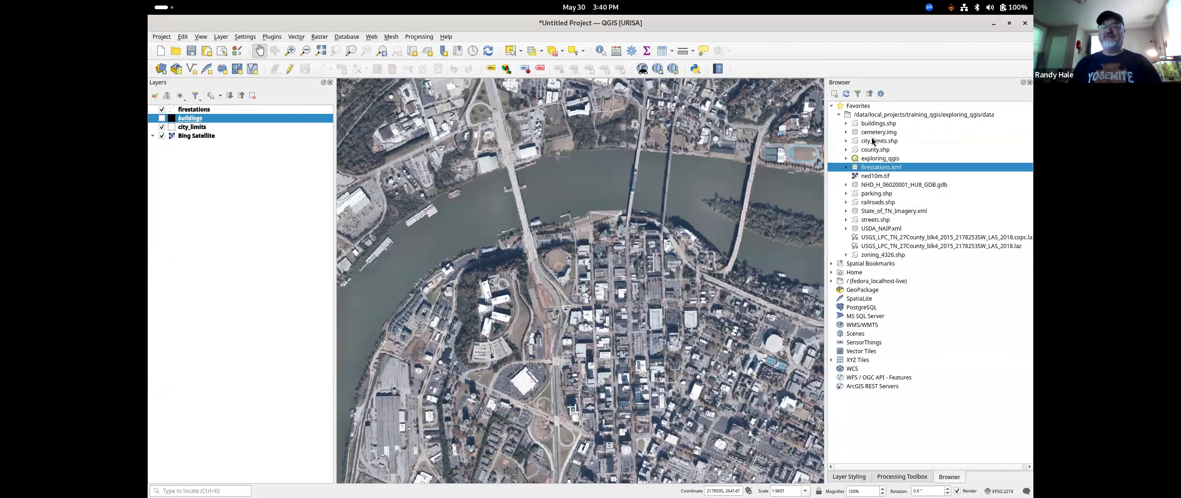
left_click_drag(879, 220, 623, 236)
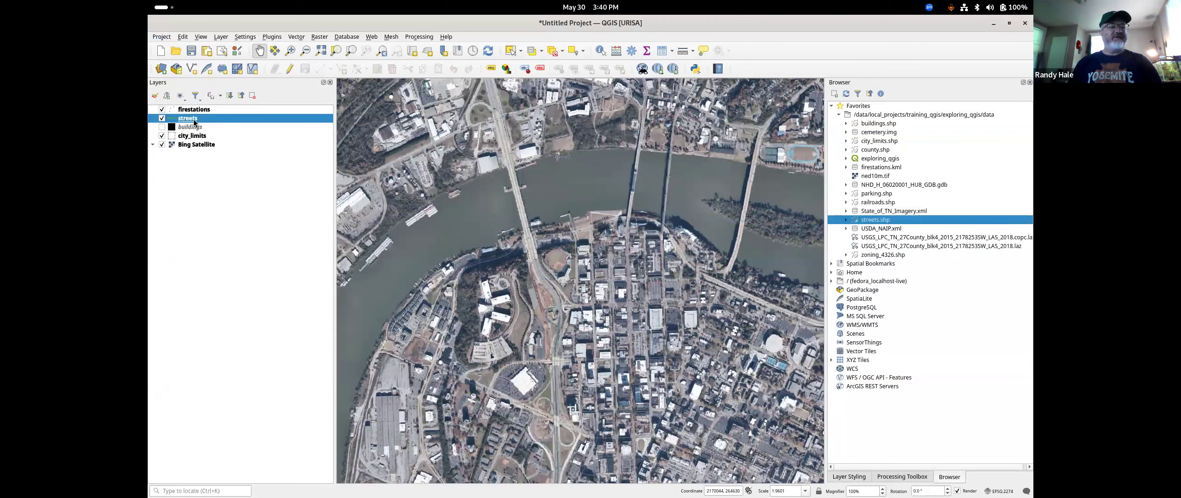
left_click(849, 477)
left_click(929, 134)
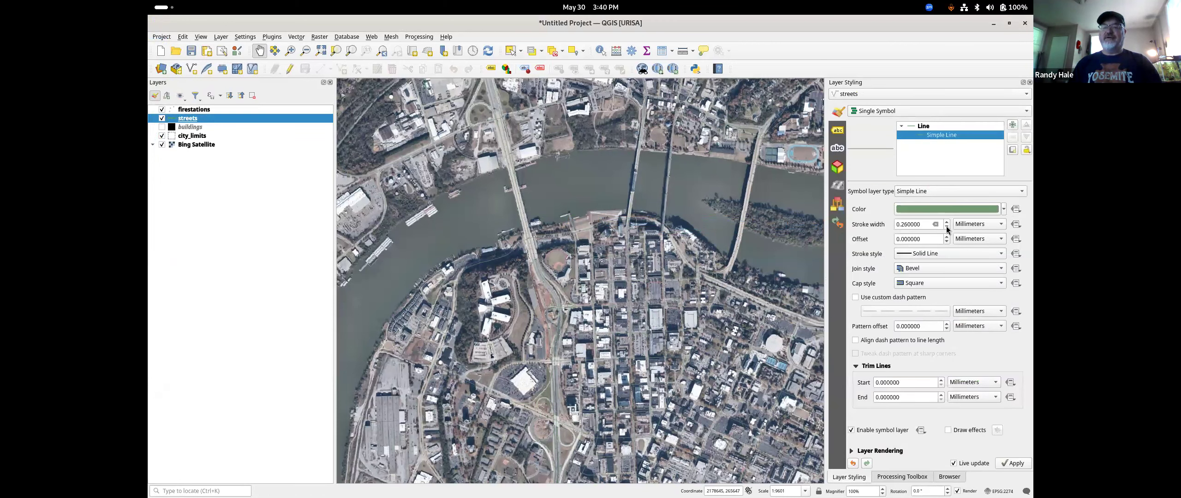
left_click(1004, 210)
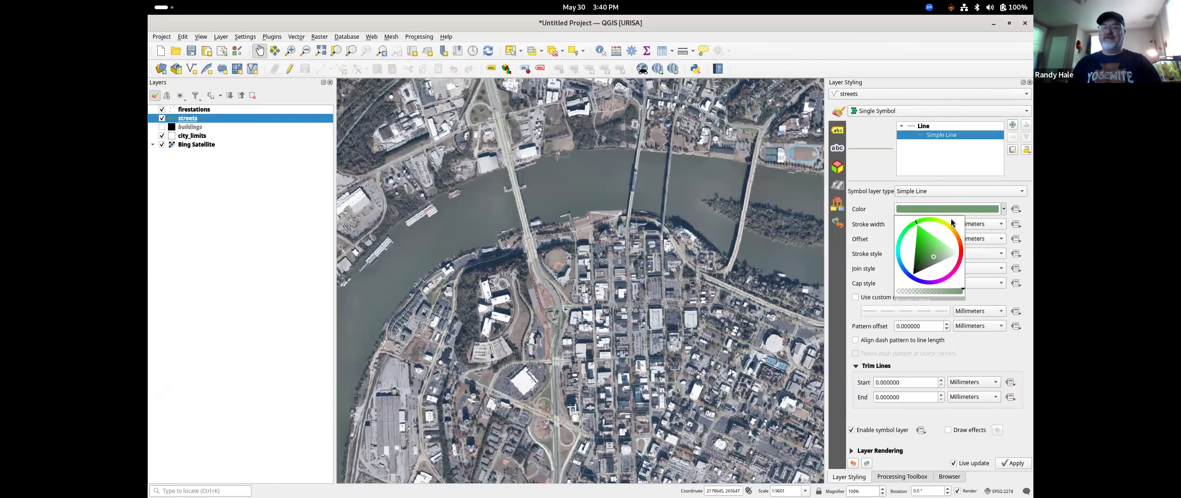
left_click(900, 308)
double_click(918, 225)
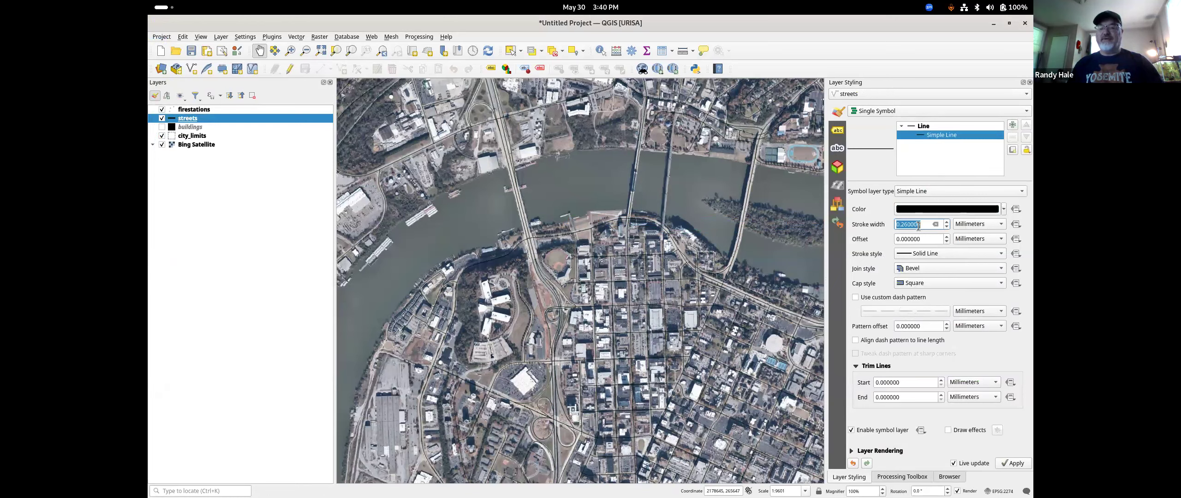
type(".7")
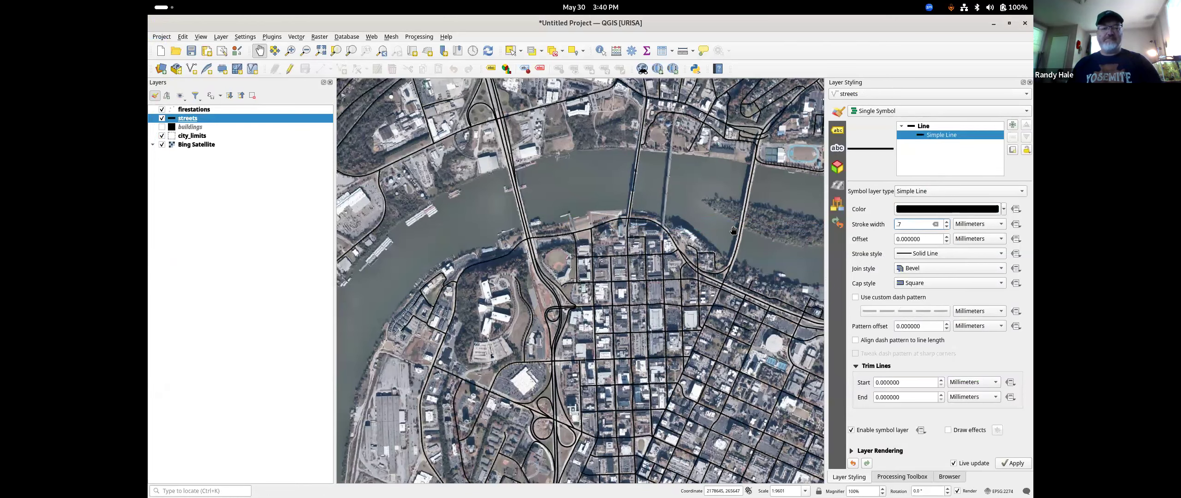
Examine how the street lines align with the satellite imagery around the highway interchange and the baseball stadium
scroll(568, 282, "up", 2)
scroll(571, 340, "up", 1)
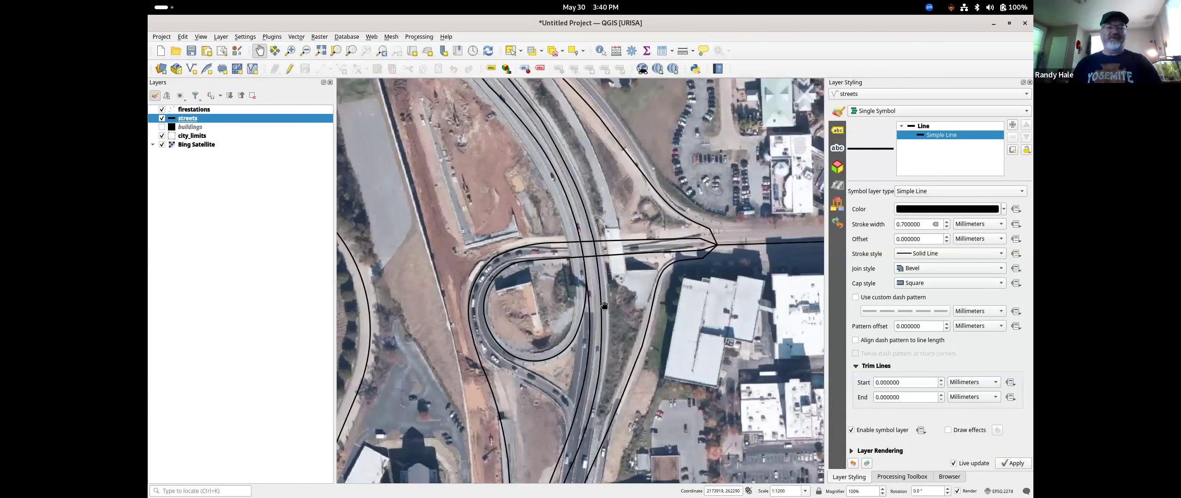
left_click_drag(714, 268, 639, 263)
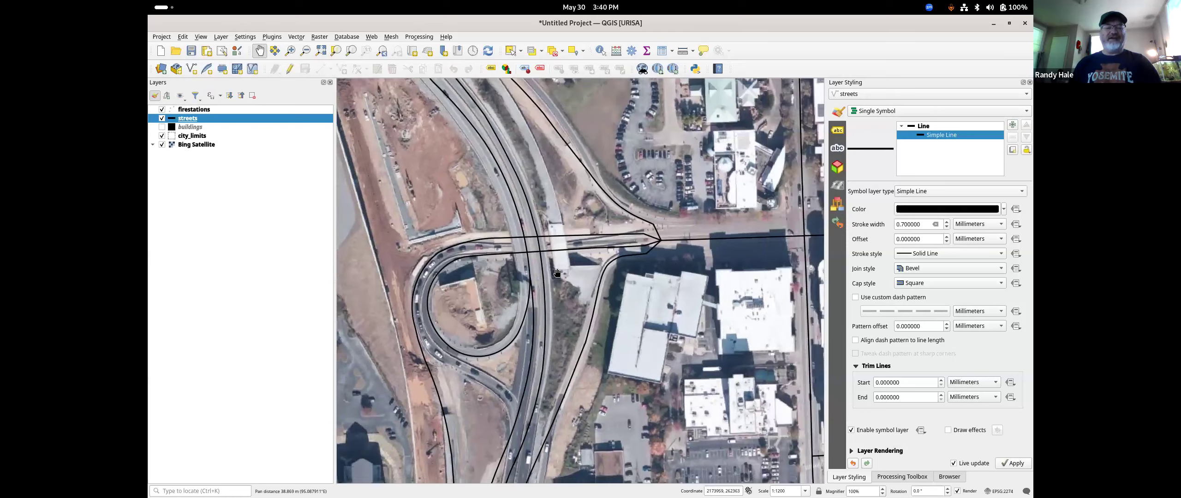
scroll(525, 323, "down", 2)
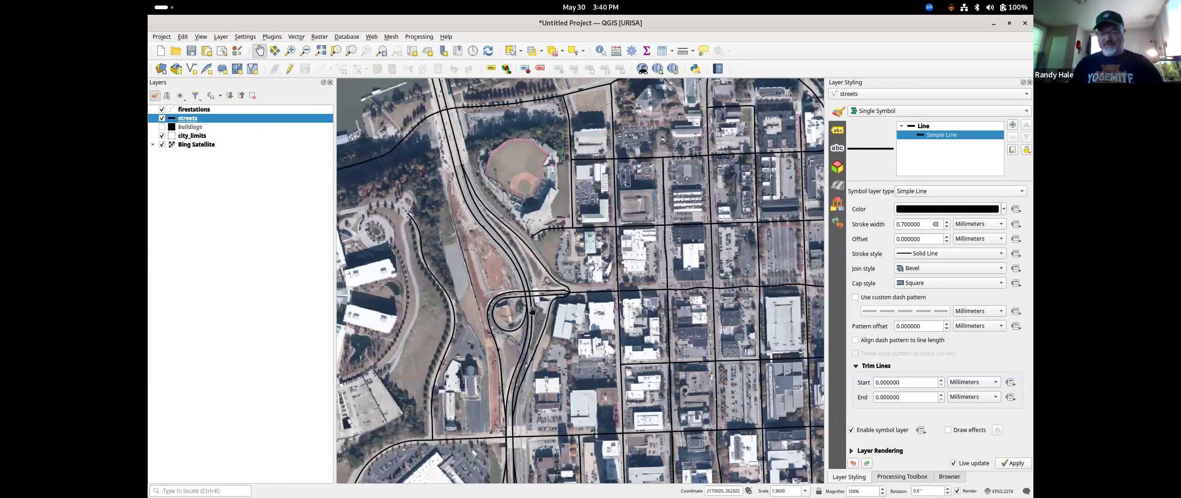
left_click_drag(792, 260, 755, 352)
scroll(592, 295, "up", 2)
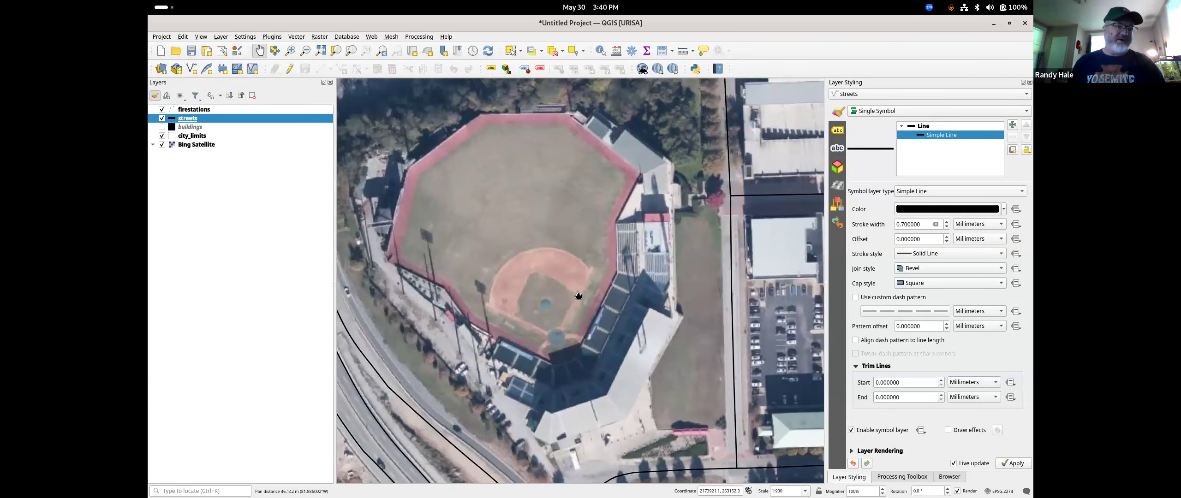
left_click_drag(591, 295, 646, 270)
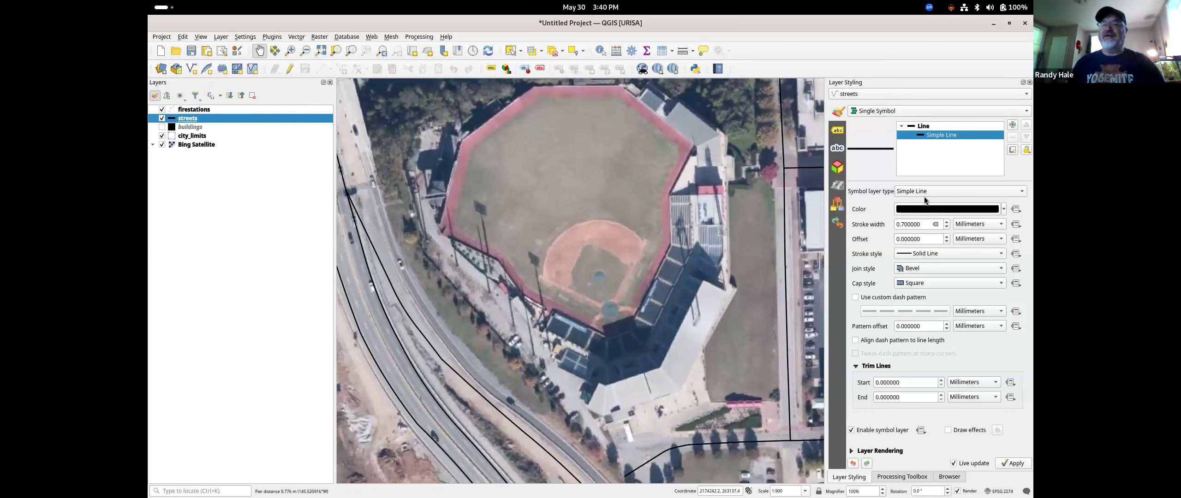
left_click_drag(825, 175, 813, 176)
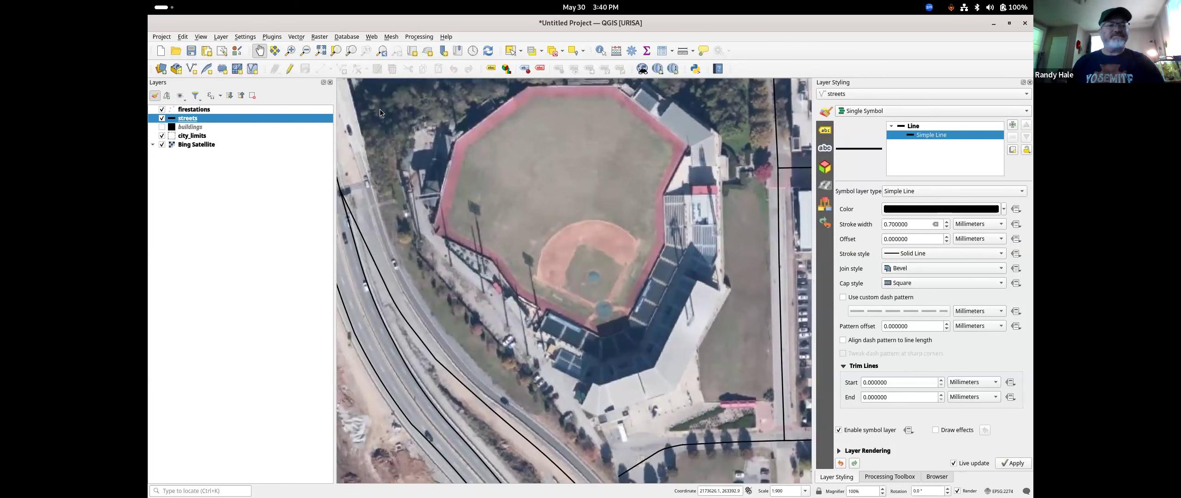
left_click(277, 38)
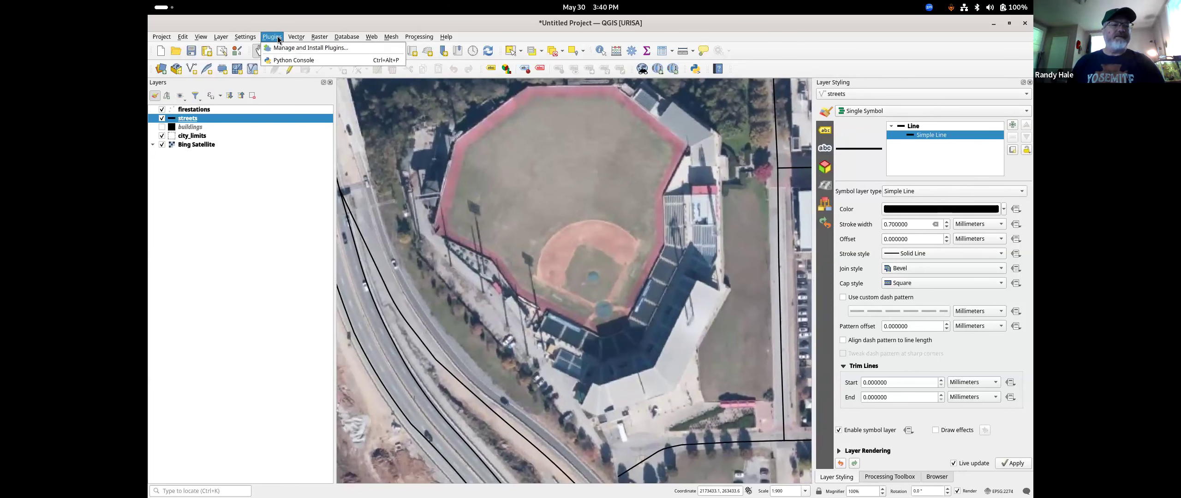
left_click(304, 48)
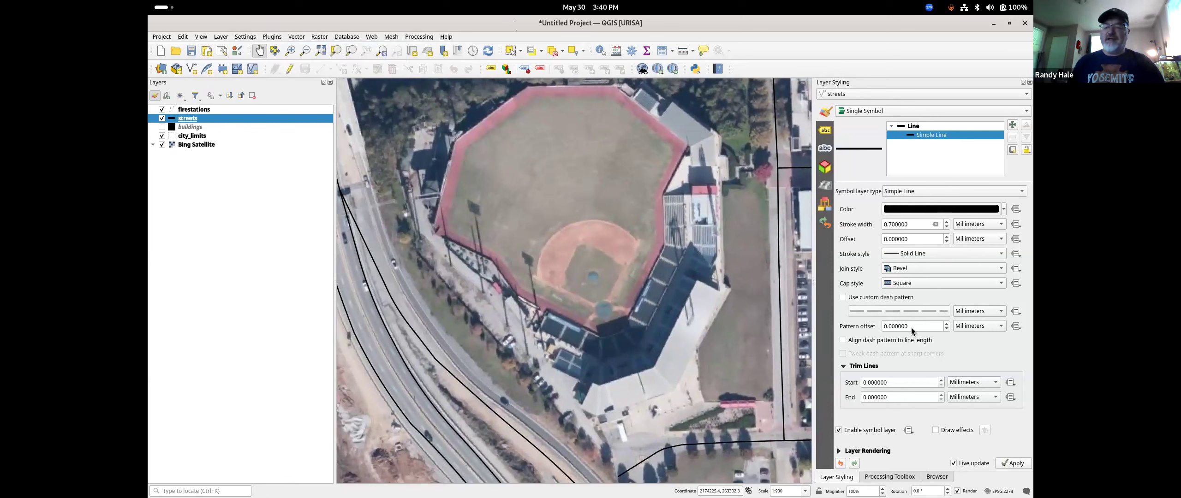
Add the OpenStreetMap XYZ tile layer to the map, accepting the preselected coordinate transformation from EPSG:3857 to EPSG:2274
left_click(935, 477)
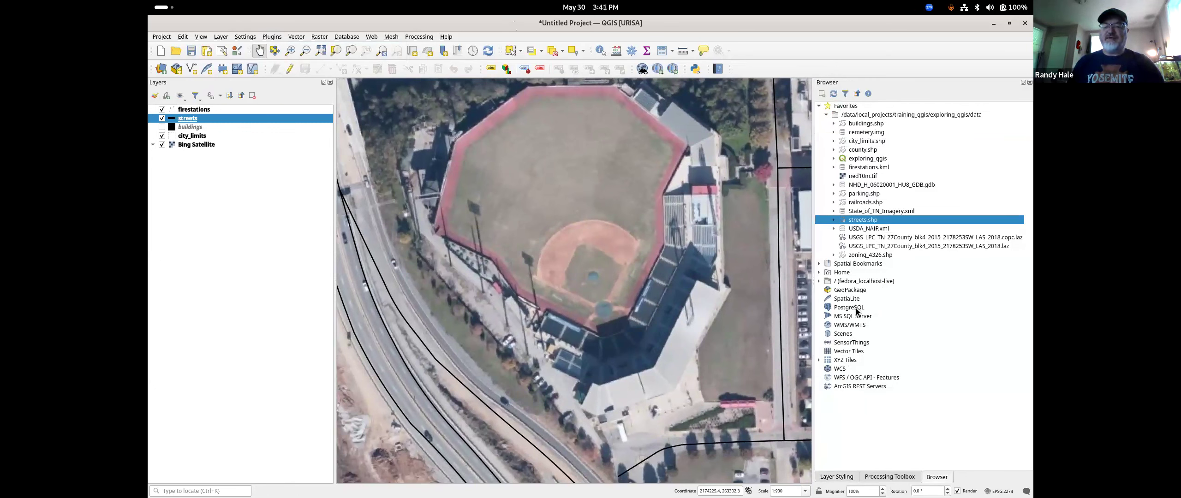
double_click(846, 361)
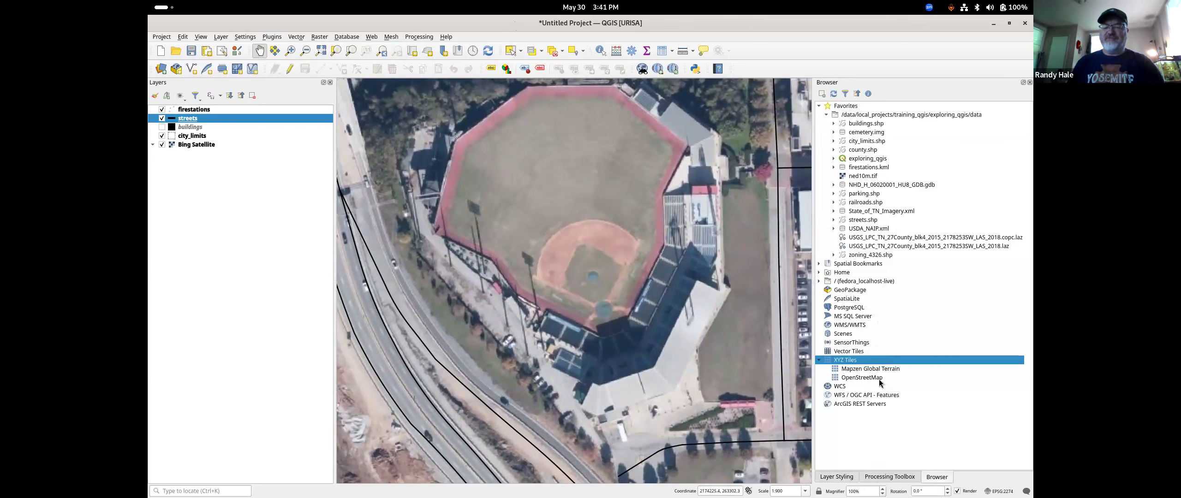
left_click_drag(873, 382, 617, 351)
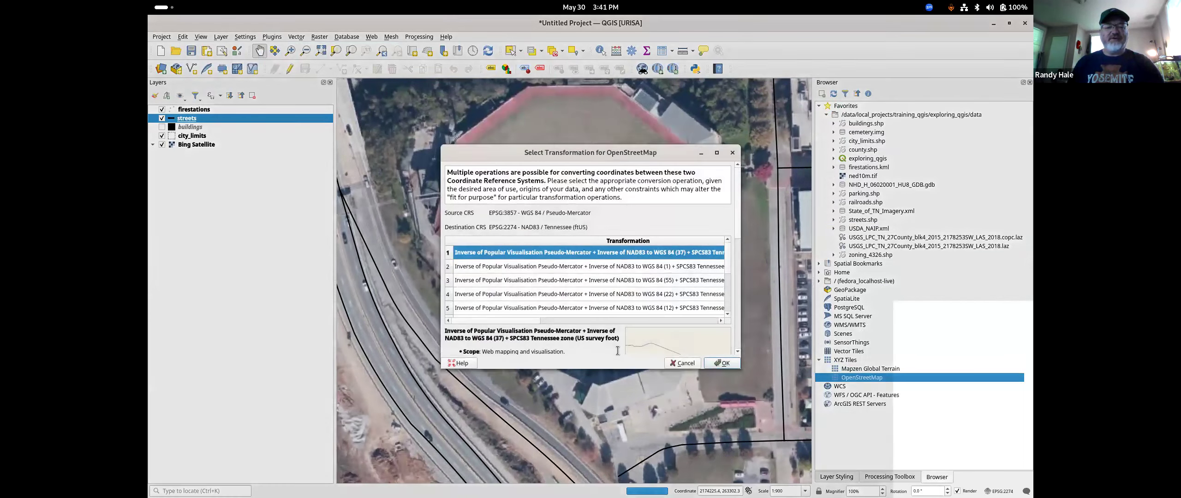
left_click(706, 363)
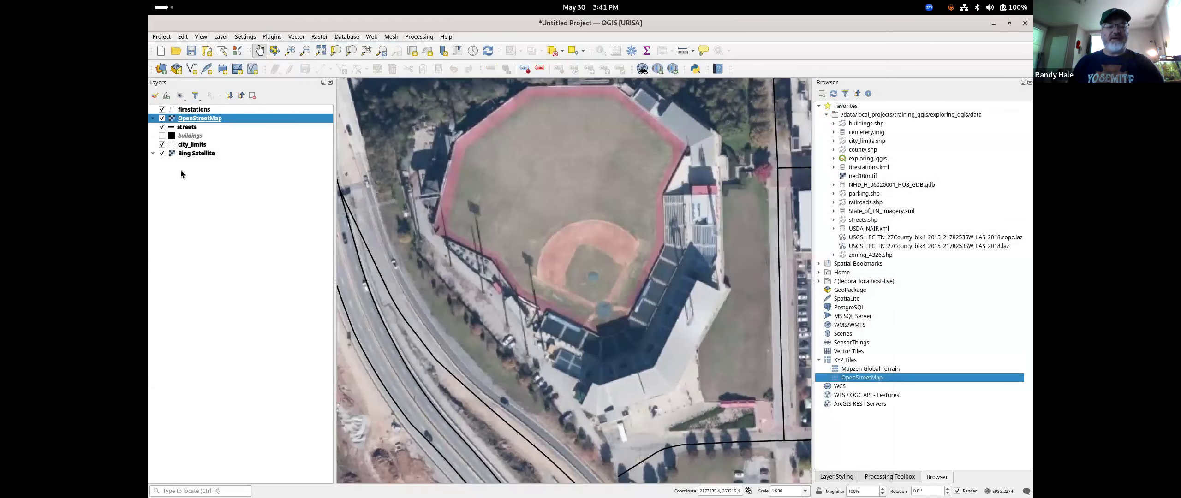
Place the OpenStreetMap layer beneath all the others and hide Bing Satellite to view the streets over the OpenStreetMap basemap
left_click_drag(215, 120, 158, 151)
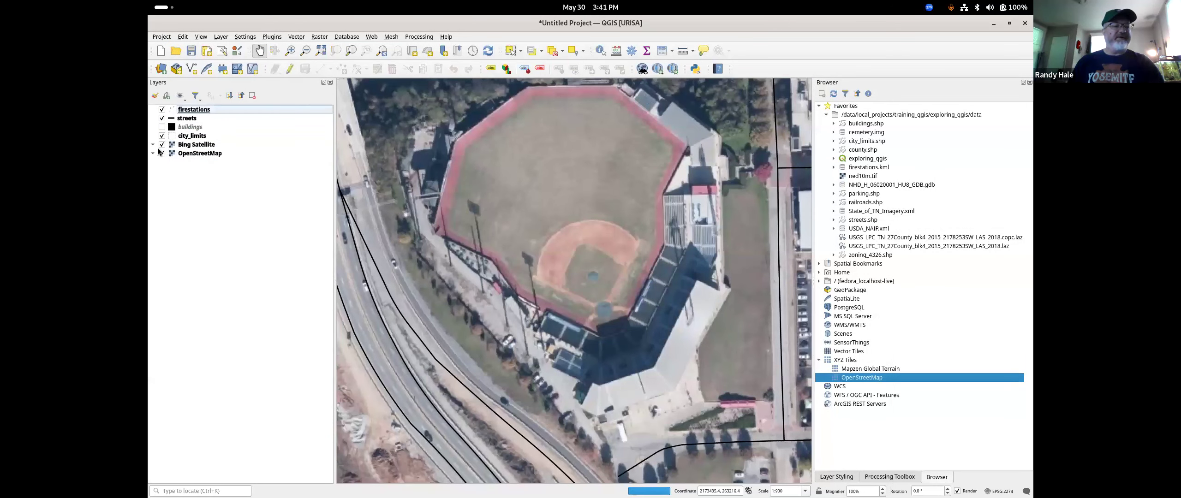
left_click(162, 144)
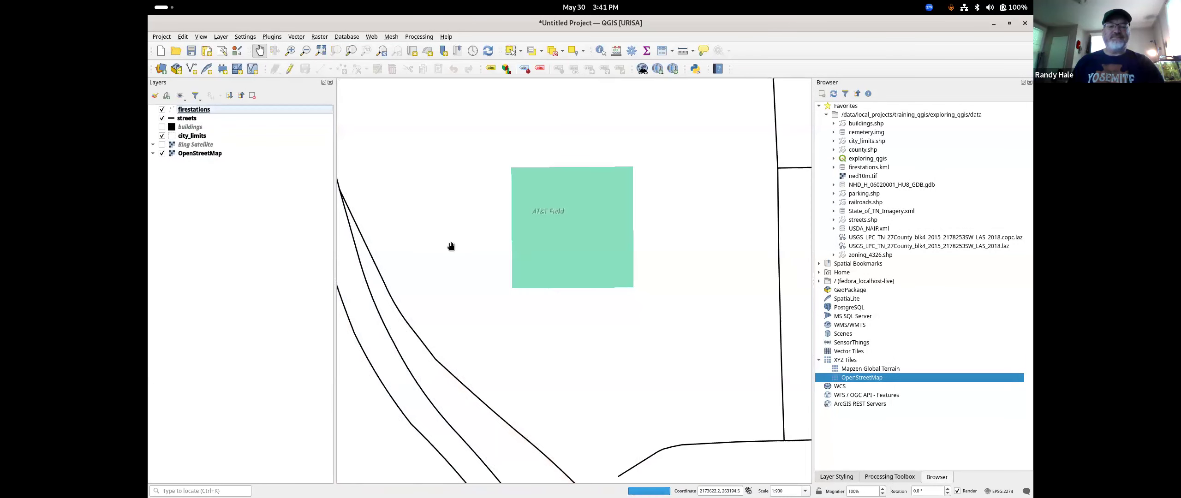
scroll(585, 275, "down", 2)
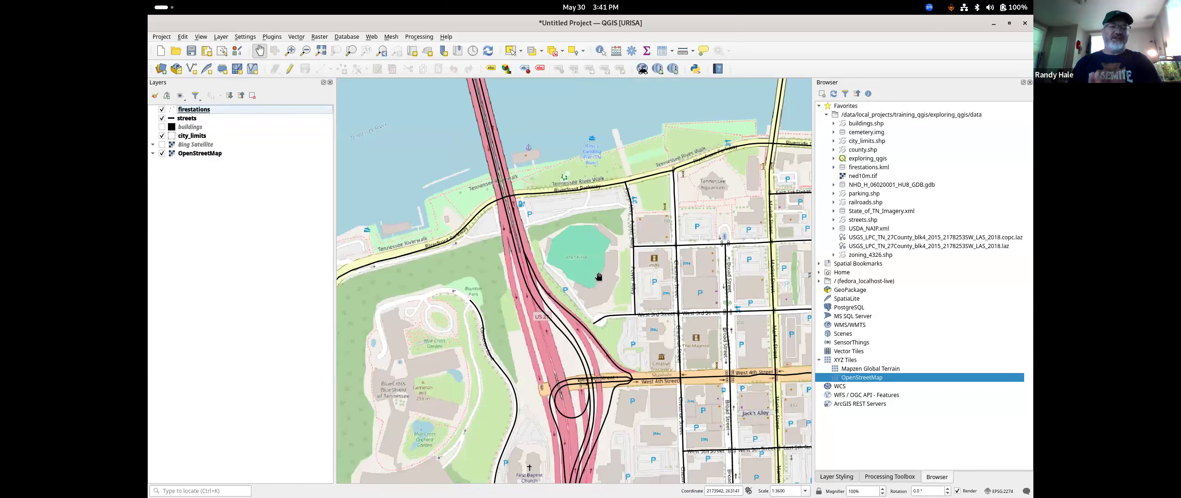
scroll(621, 257, "down", 1)
left_click_drag(629, 185, 605, 277)
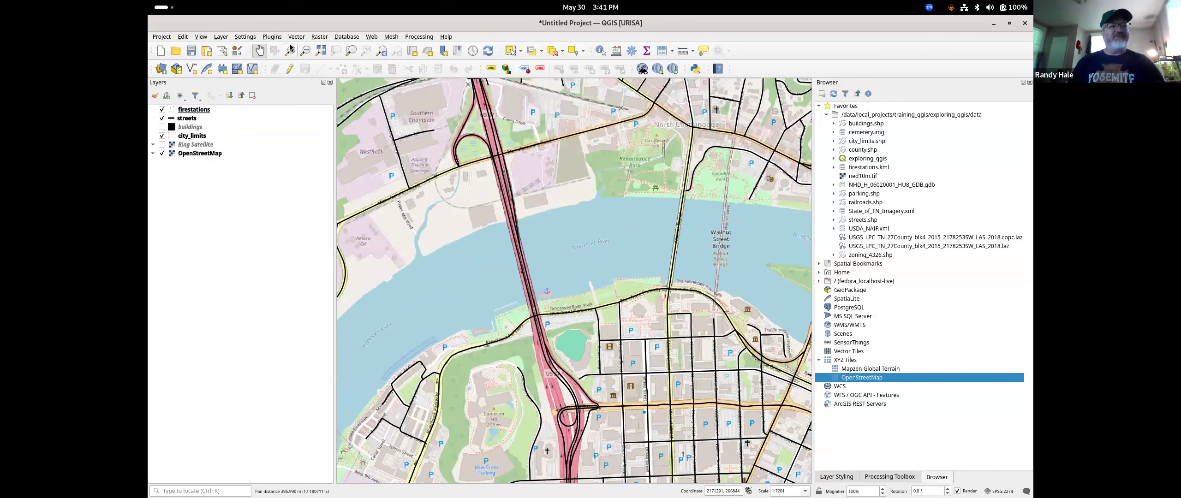
Find the QuickOSM plugin in the plugin manager and install it
left_click(272, 37)
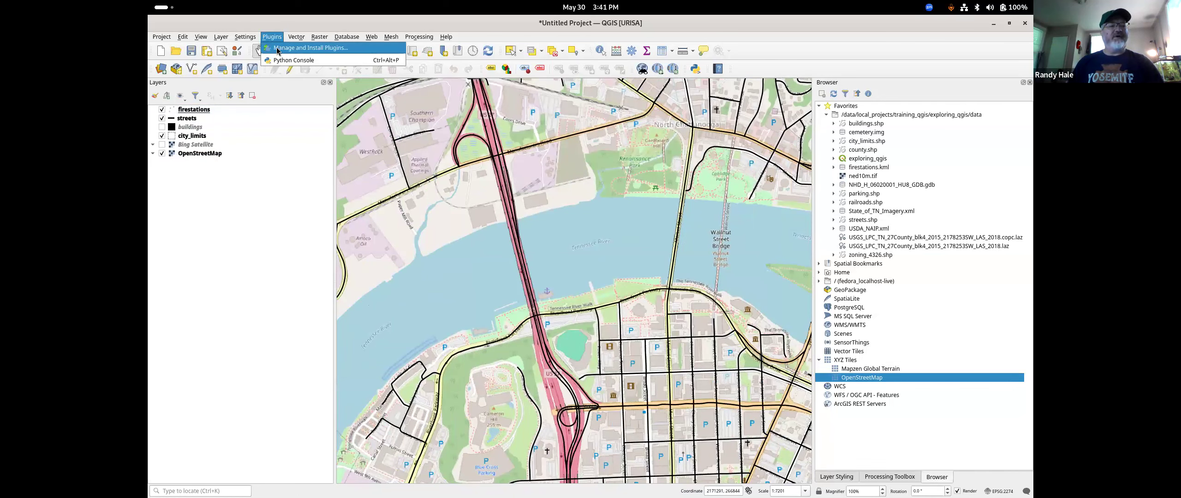
left_click(278, 48)
left_click(560, 101)
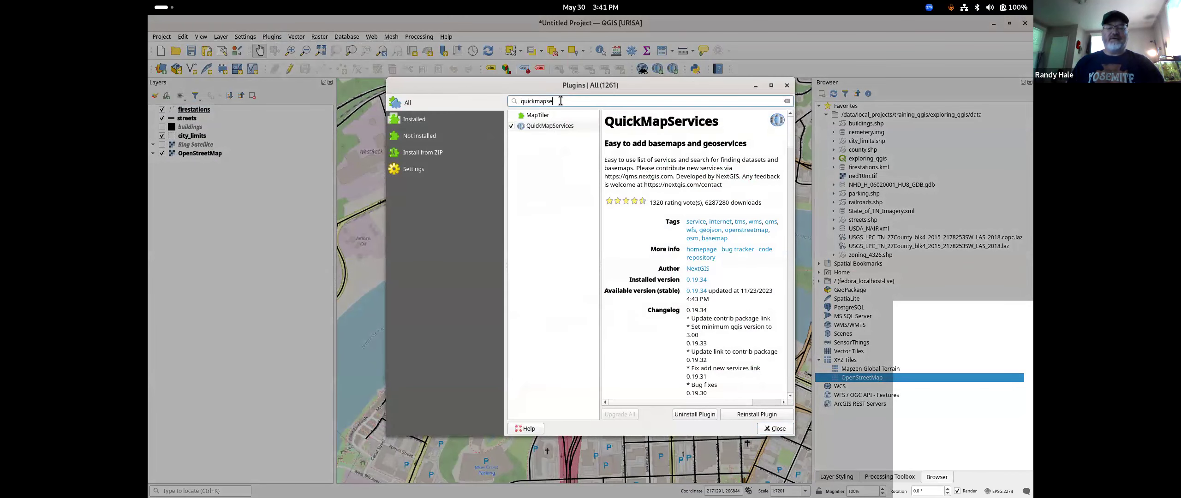
key("BackSpace")
key("BackSpace")
key("BackSpace")
type("osm")
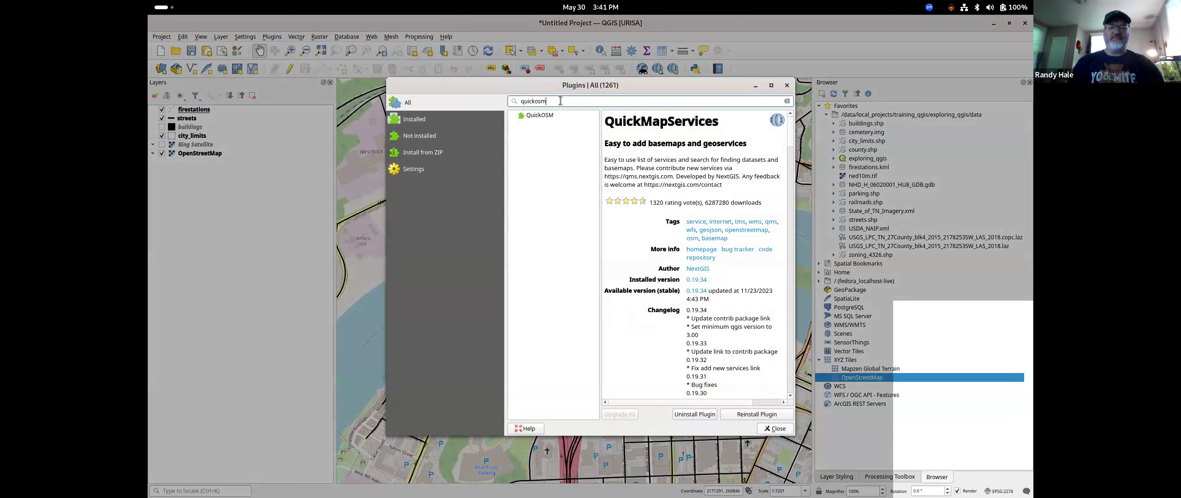
left_click(556, 116)
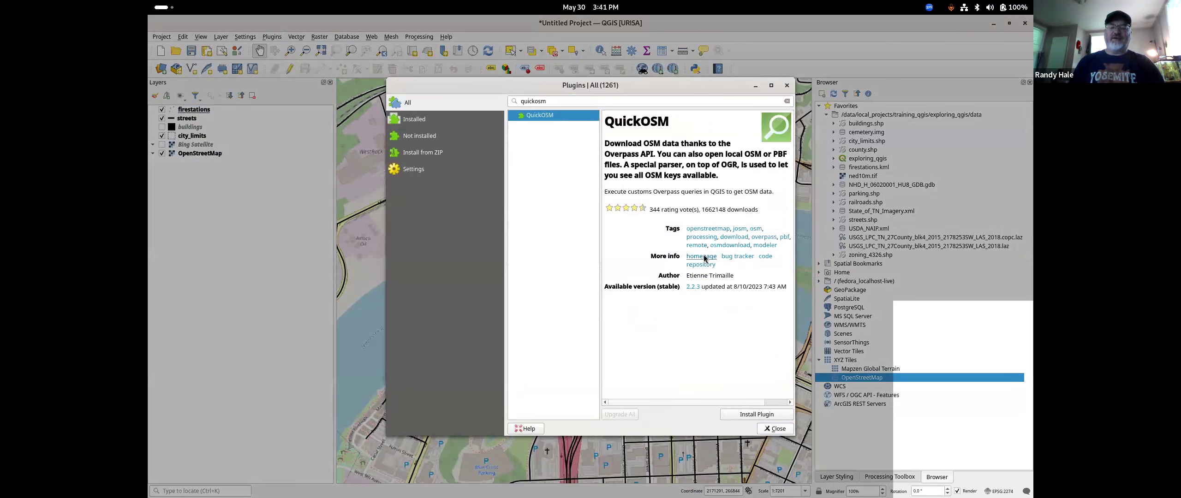
left_click(759, 415)
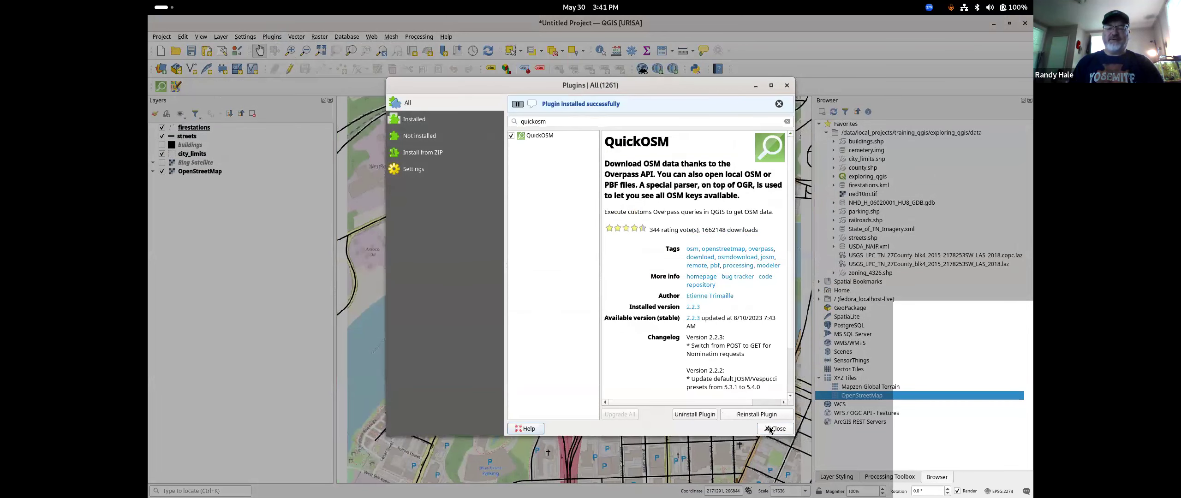
Close the plugin manager and examine the QuickOSM download algorithms in the Processing Toolbox
left_click(773, 431)
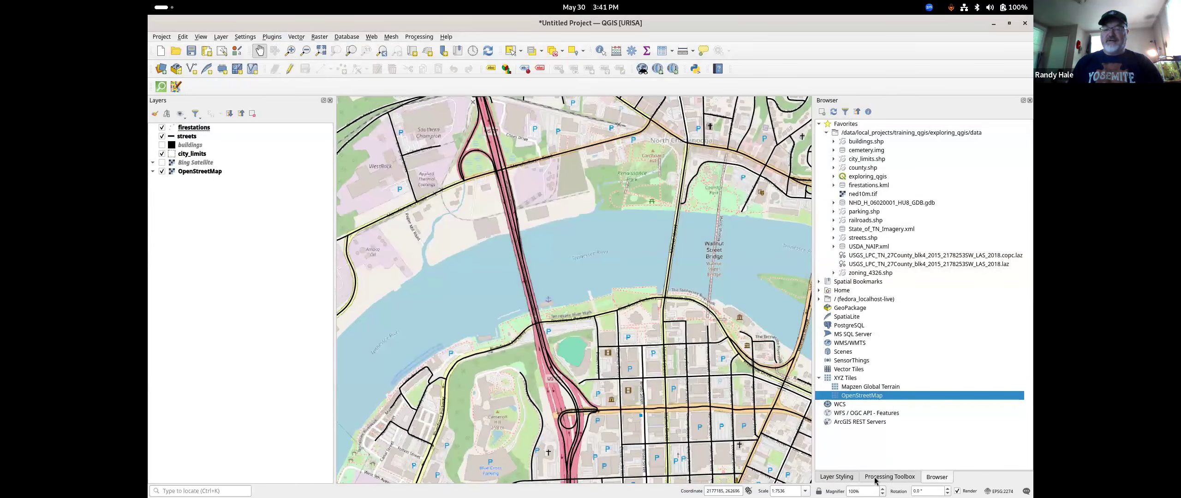
left_click(883, 477)
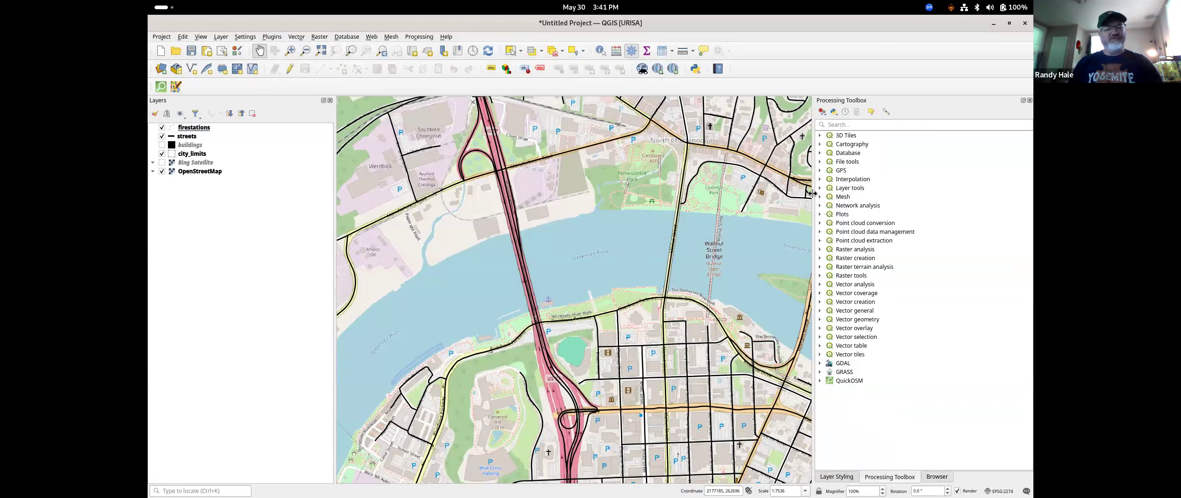
left_click_drag(815, 198, 772, 200)
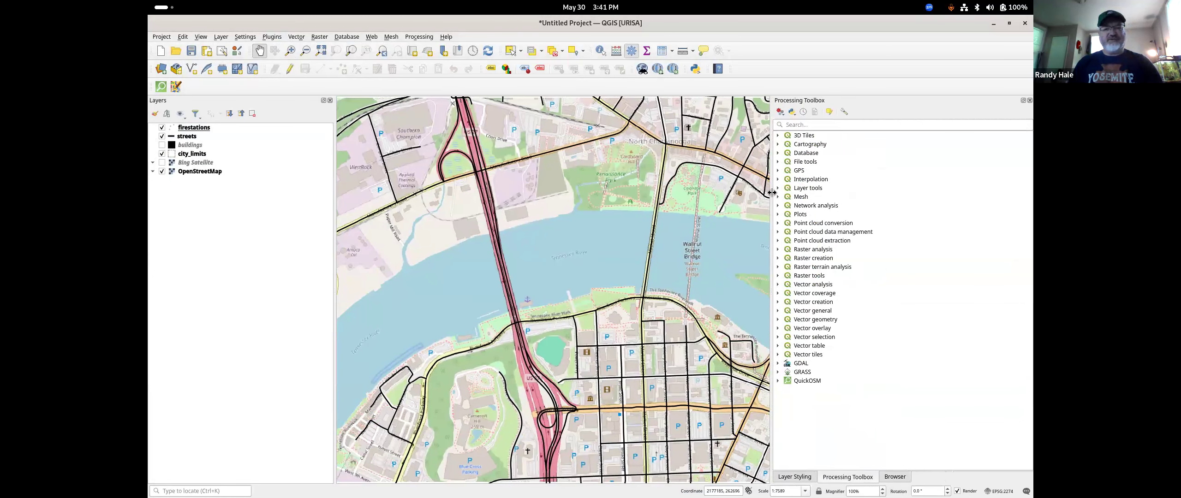
left_click(810, 381)
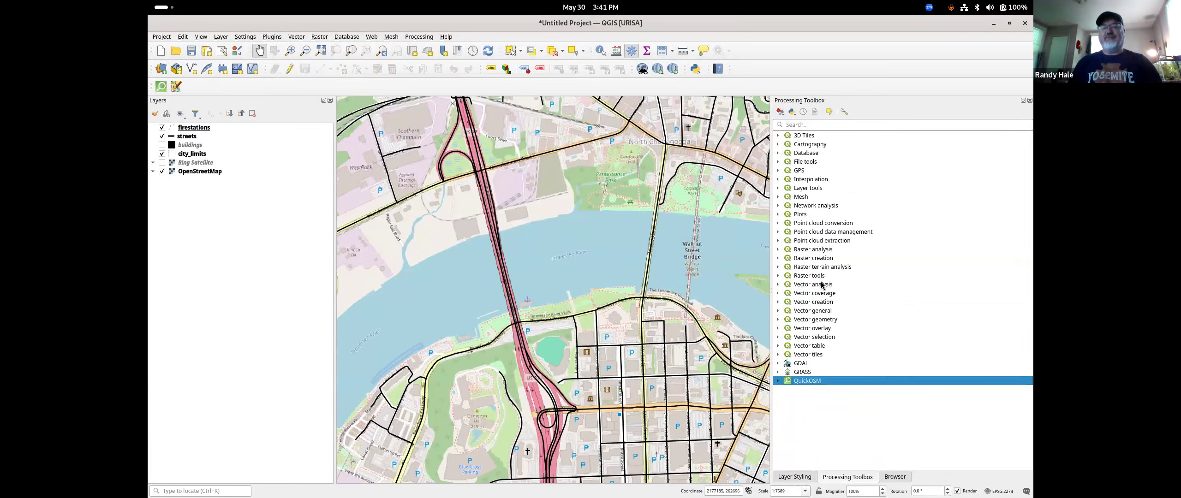
left_click(778, 381)
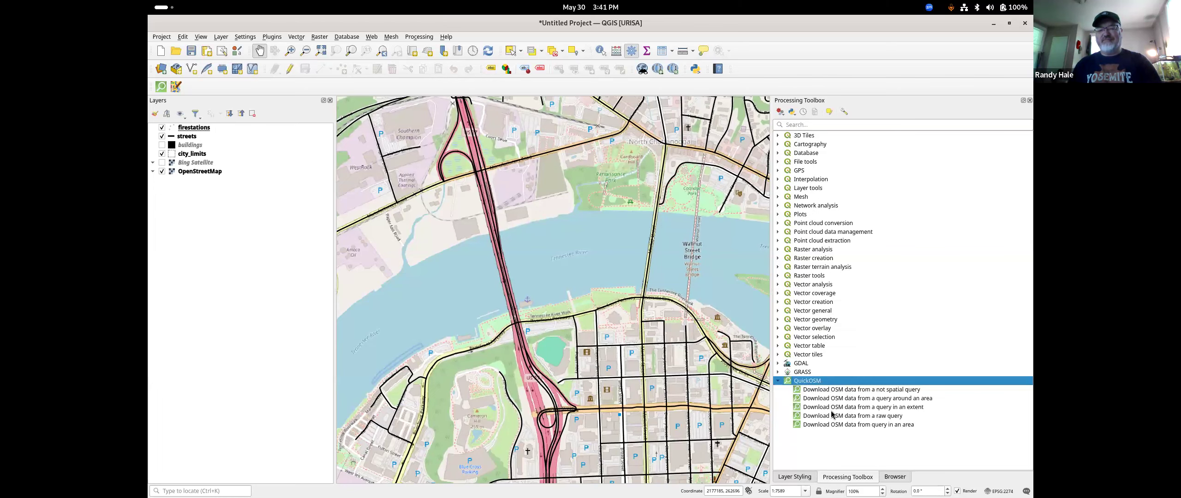
left_click(778, 382)
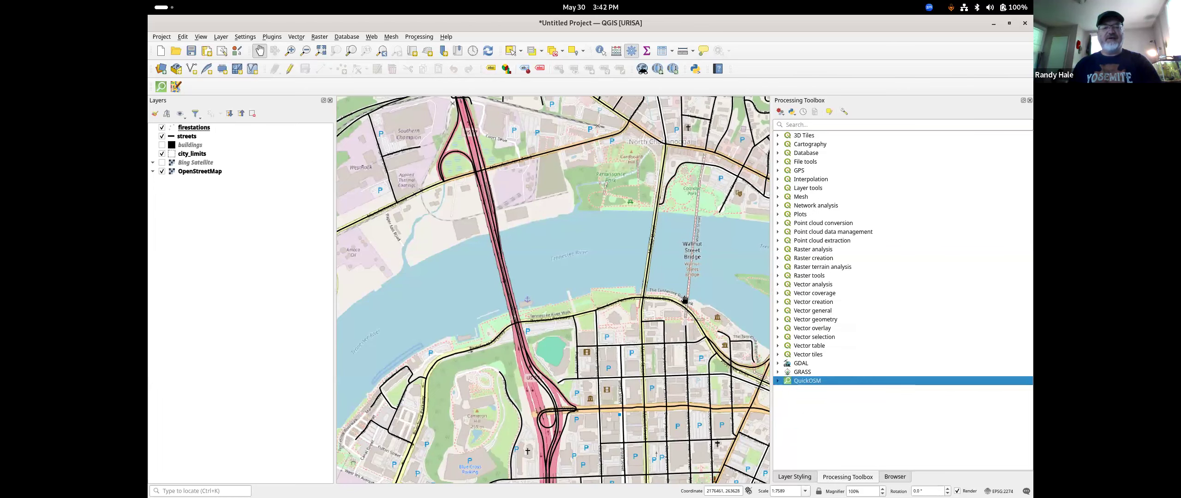
Browse the contents of the NHD_H_06020001_HU8_GDB.gdb geodatabase in the favorite data folder
scroll(684, 301, "down", 2)
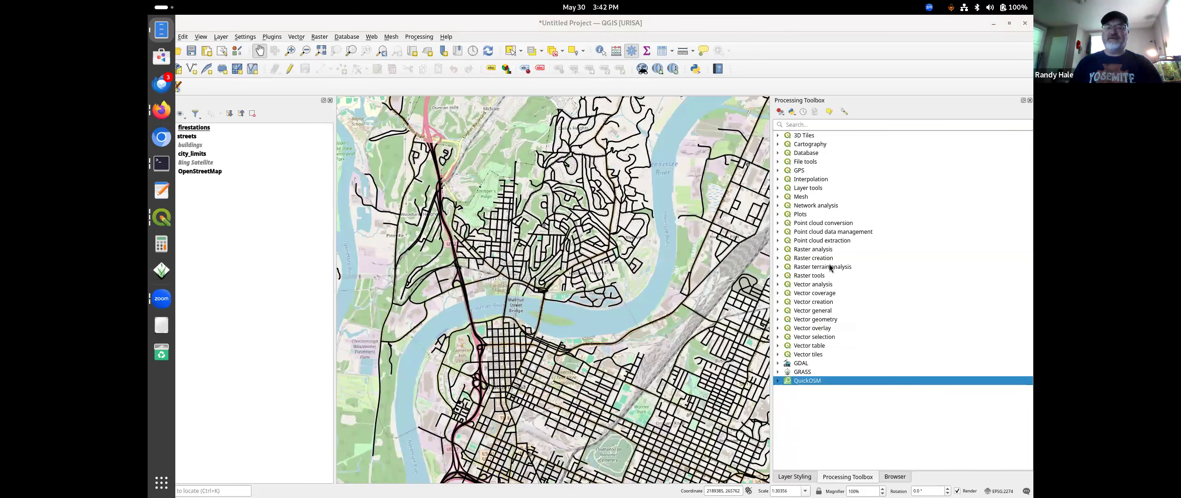
left_click(892, 478)
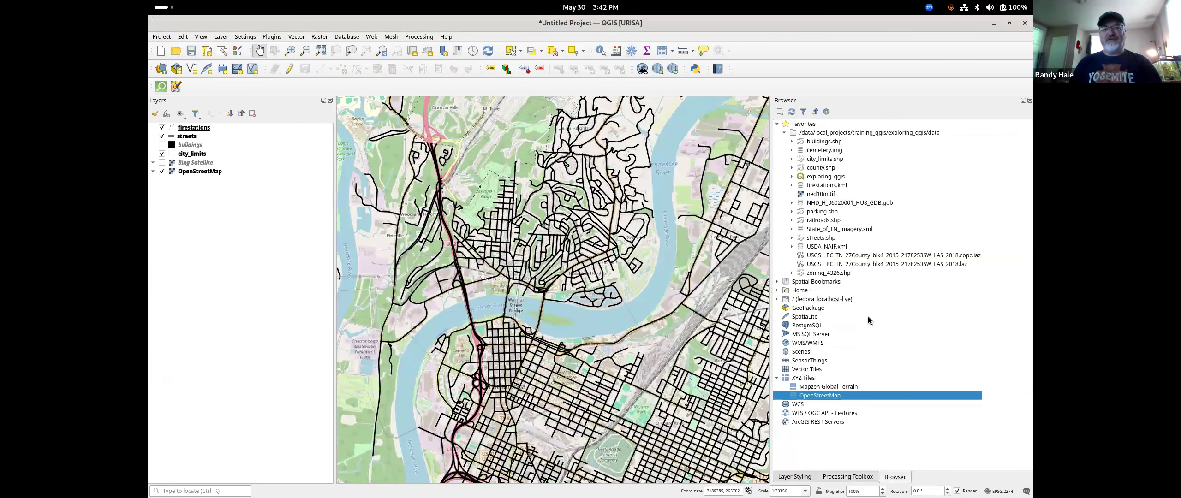
left_click(817, 206)
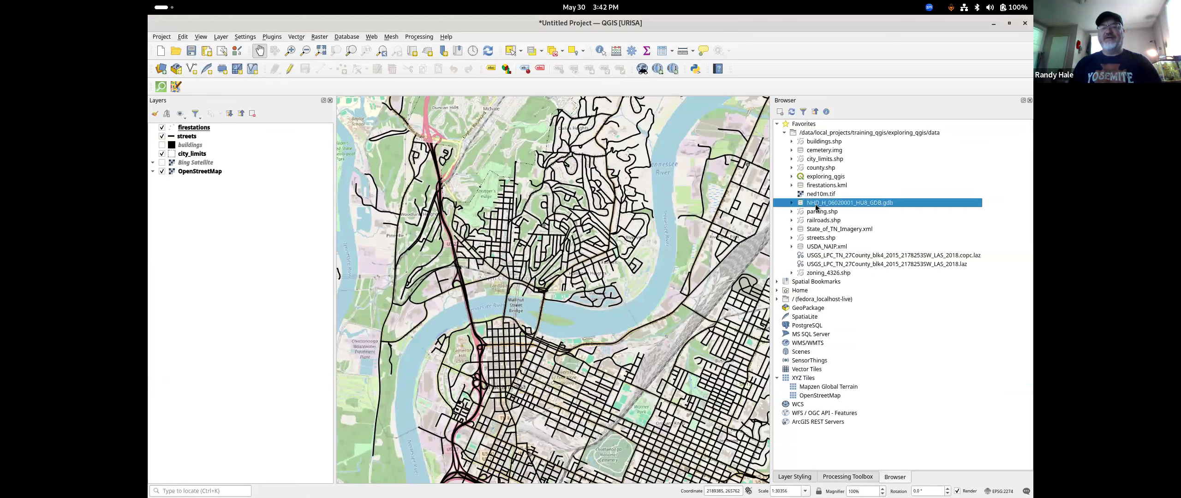
left_click(792, 203)
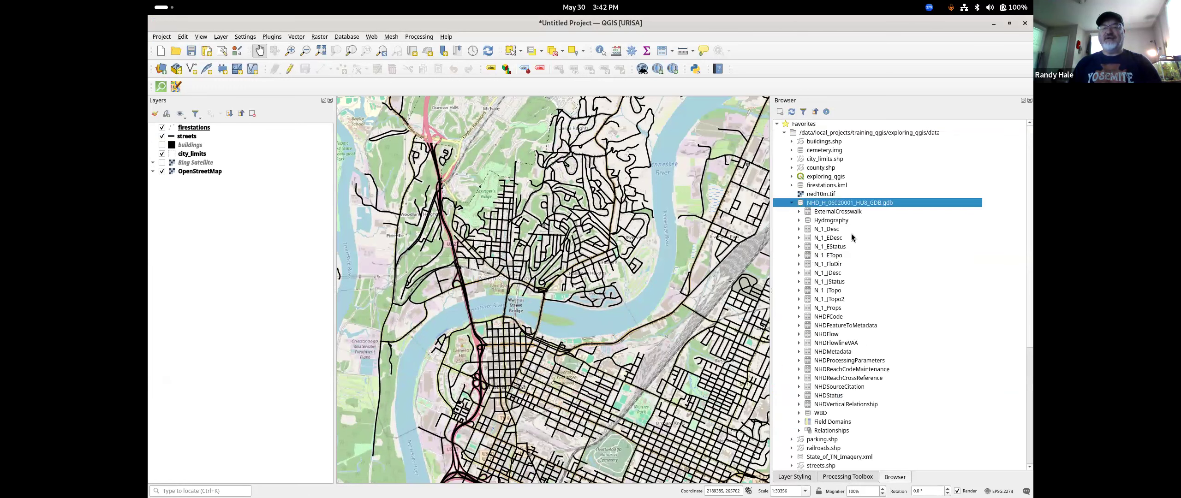
scroll(860, 366, "down", 3)
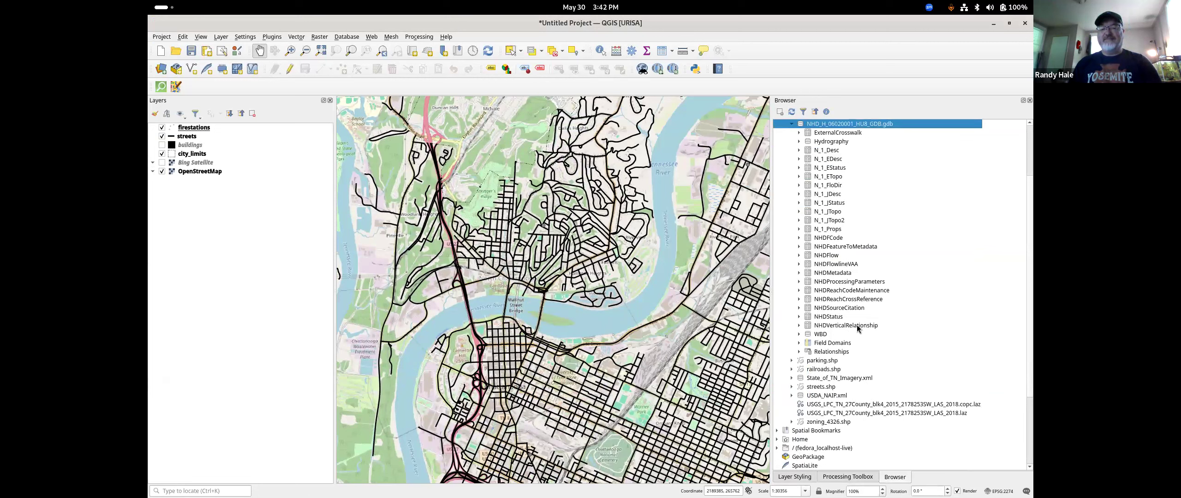
scroll(866, 289, "up", 1)
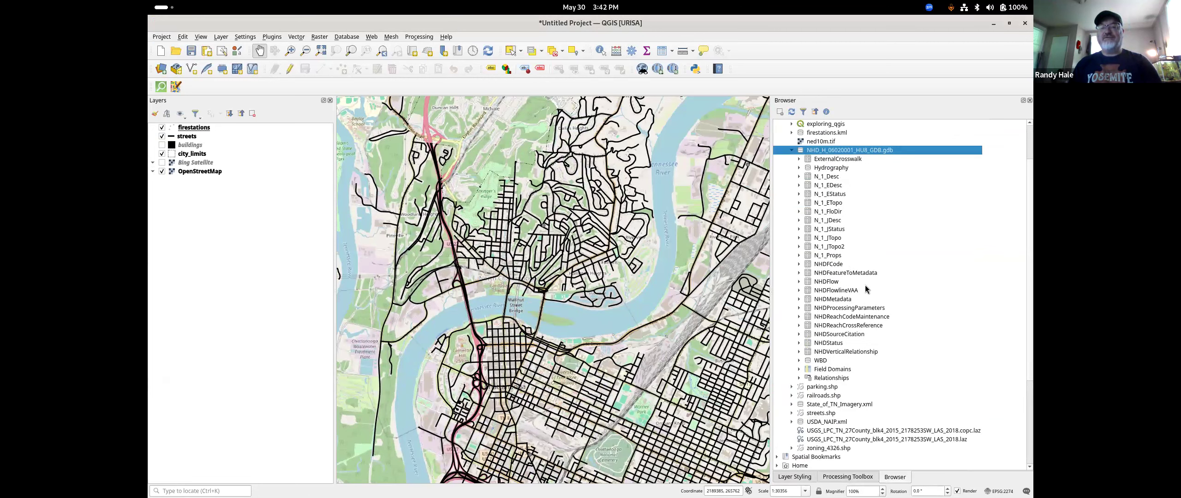
Add the NHDWaterbody and NHDArea layers from the geodatabase's Hydrography dataset to the map
left_click(799, 168)
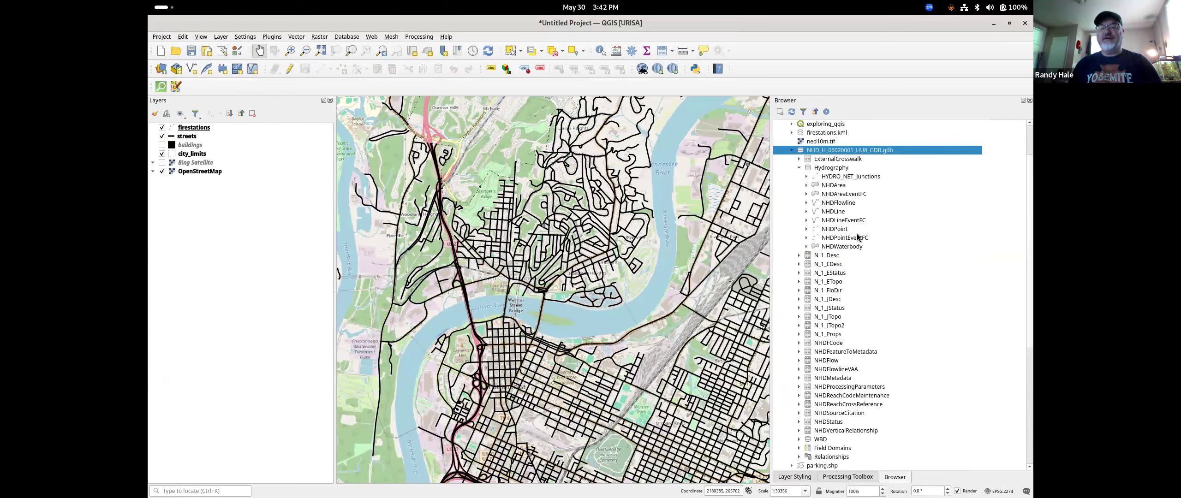
left_click(851, 247)
left_click_drag(620, 267, 648, 312)
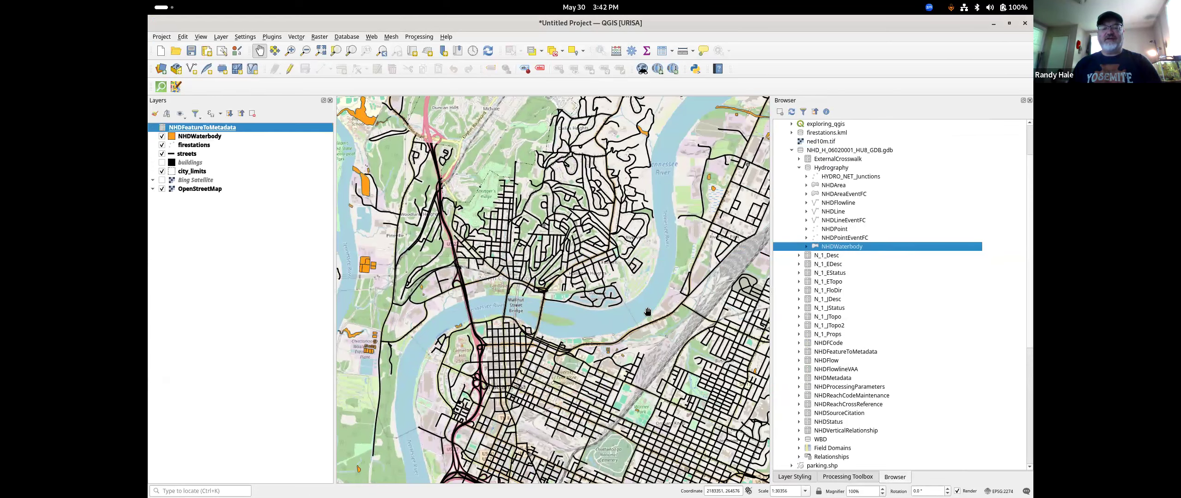
scroll(649, 313, "down", 1)
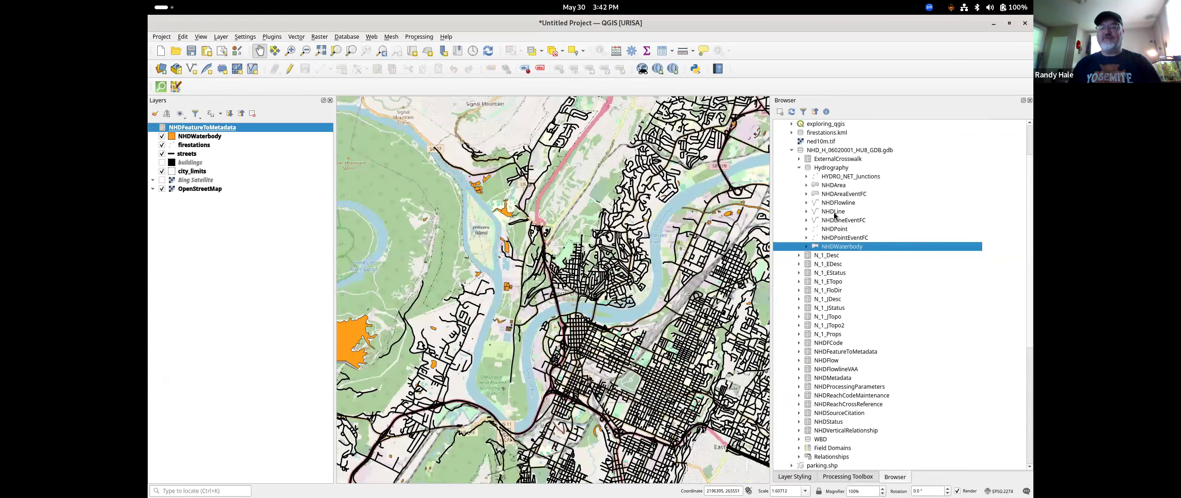
mouse_move(835, 186)
left_mouse_down()
mouse_move(655, 246)
mouse_move(620, 317)
left_mouse_up()
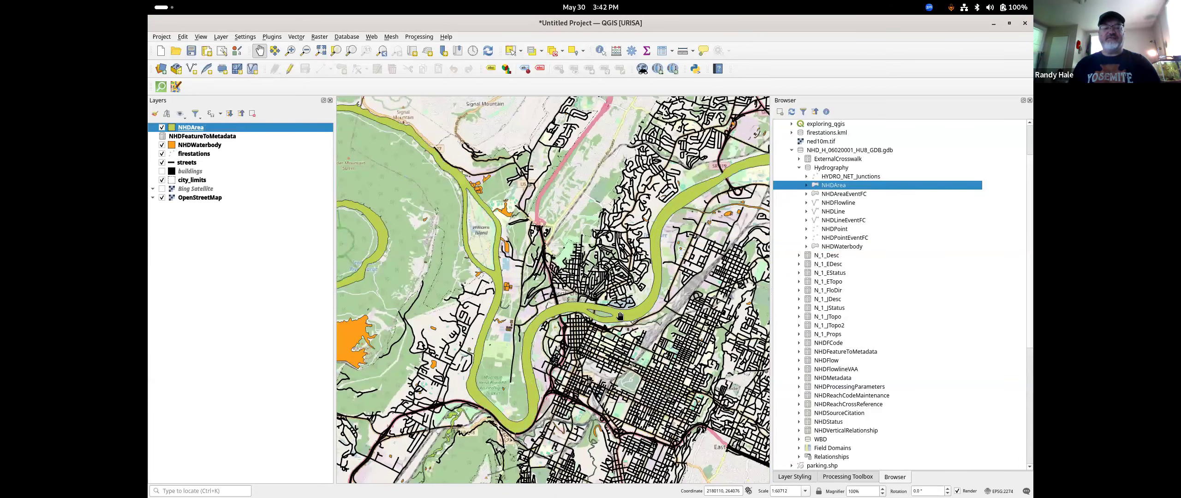
scroll(620, 316, "down", 1)
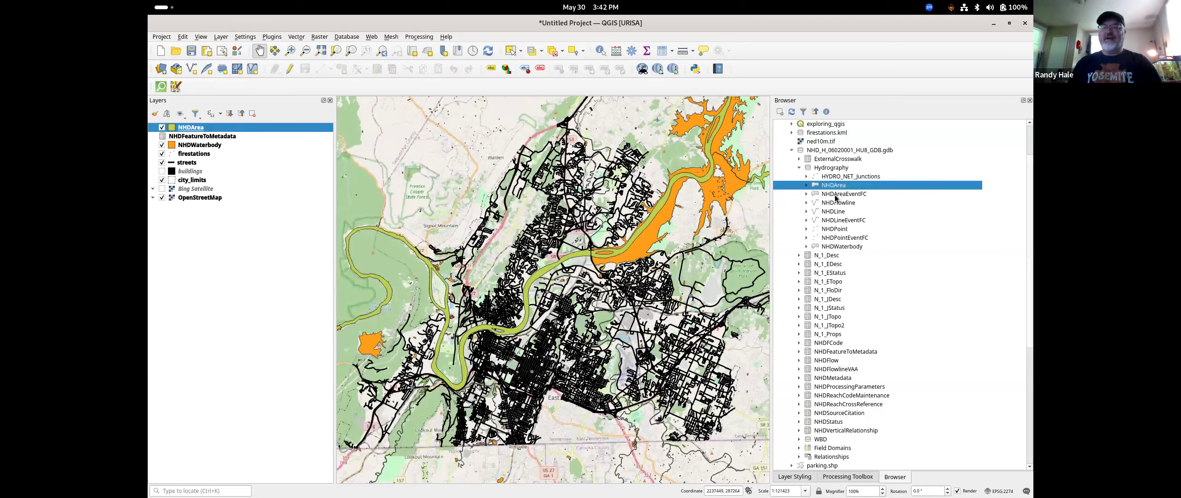
Find the vector overlay Clip algorithm in the Processing Toolbox and open it, closing the duplicate Clip dialog
left_click(852, 476)
left_click(822, 126)
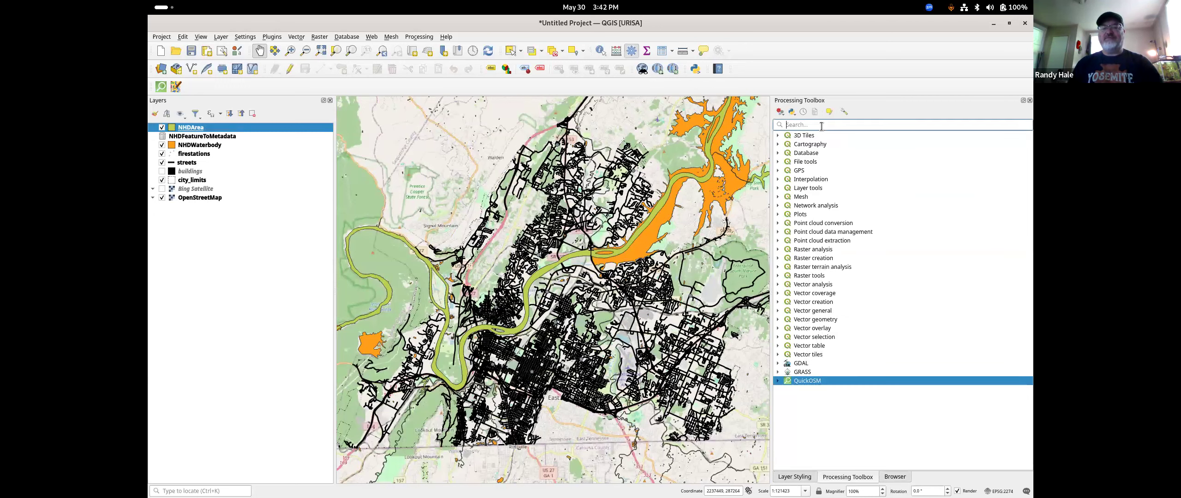
type("clip")
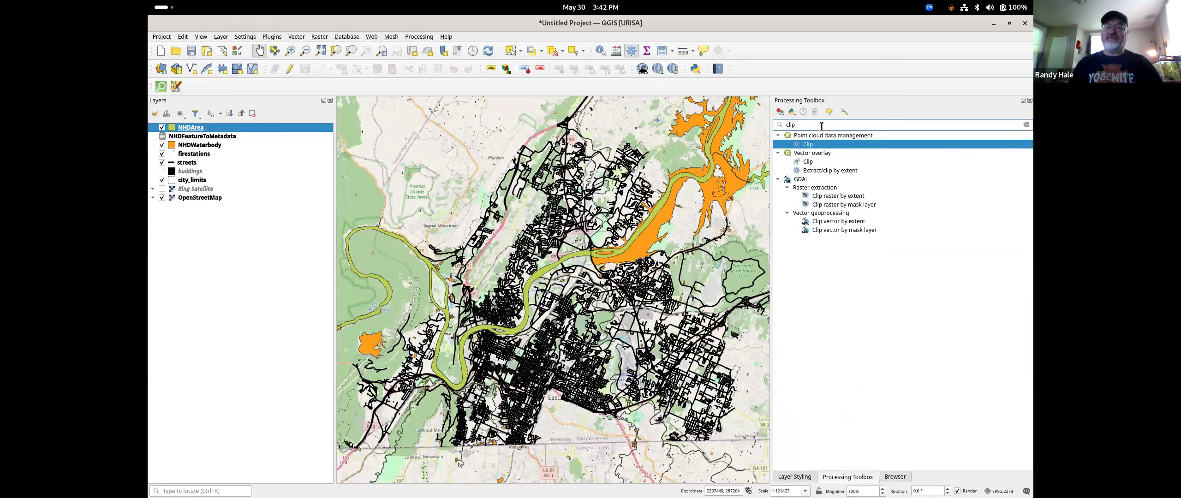
left_click(812, 162)
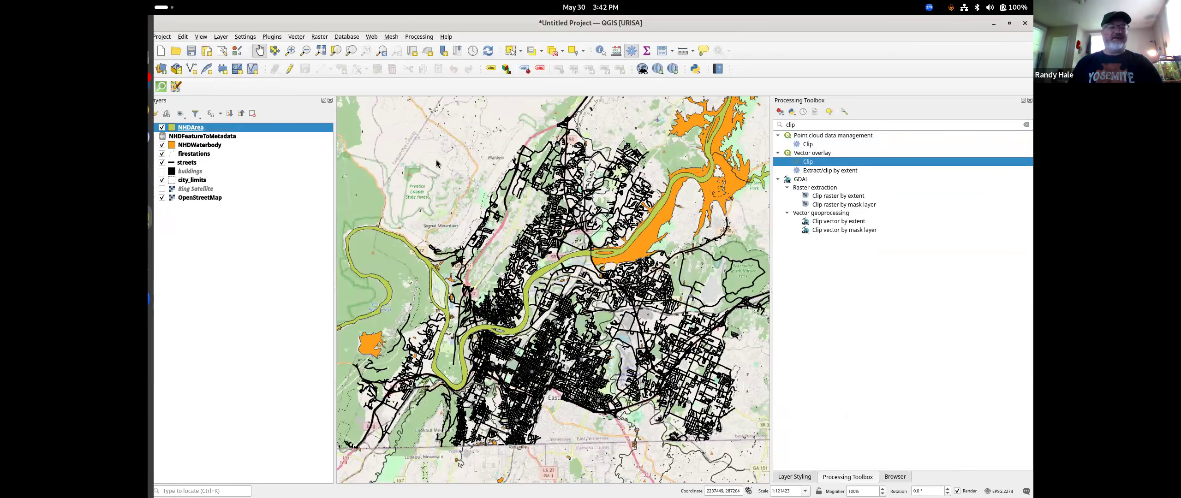
left_click_drag(755, 24, 650, 8)
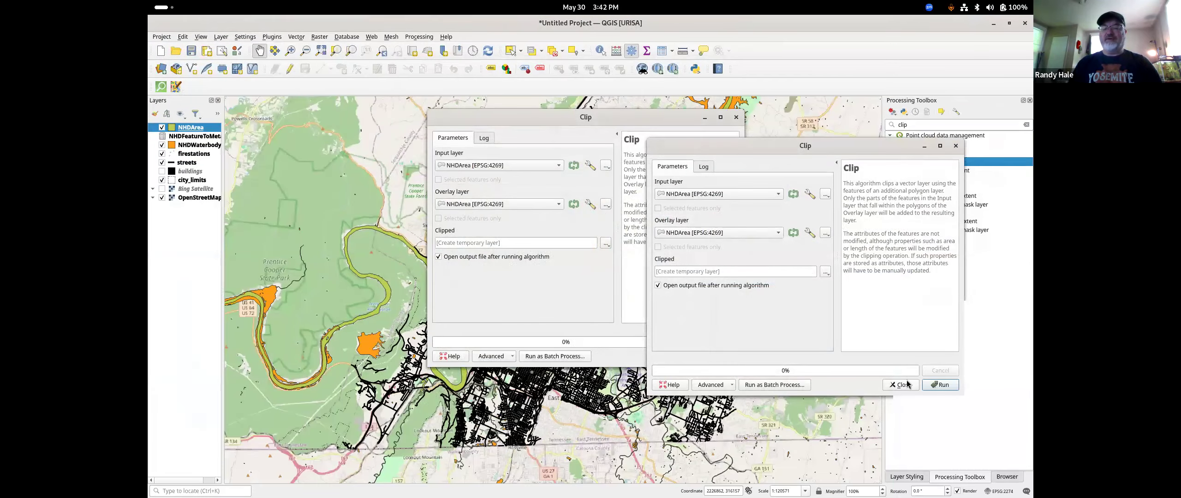
left_click(902, 384)
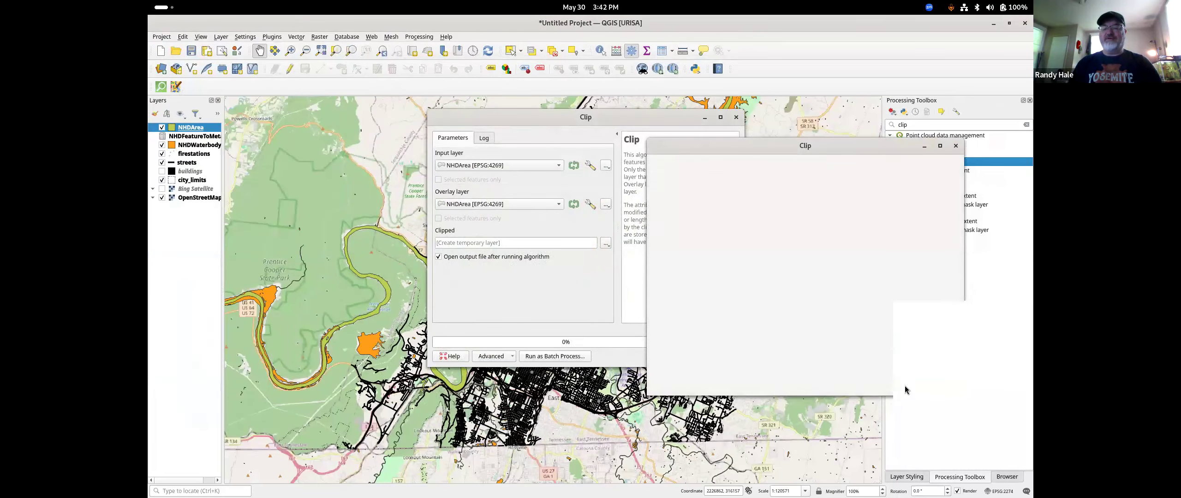
Clip NHDArea with city_limits as the overlay layer into a temporary layer
left_click(495, 166)
left_click(496, 167)
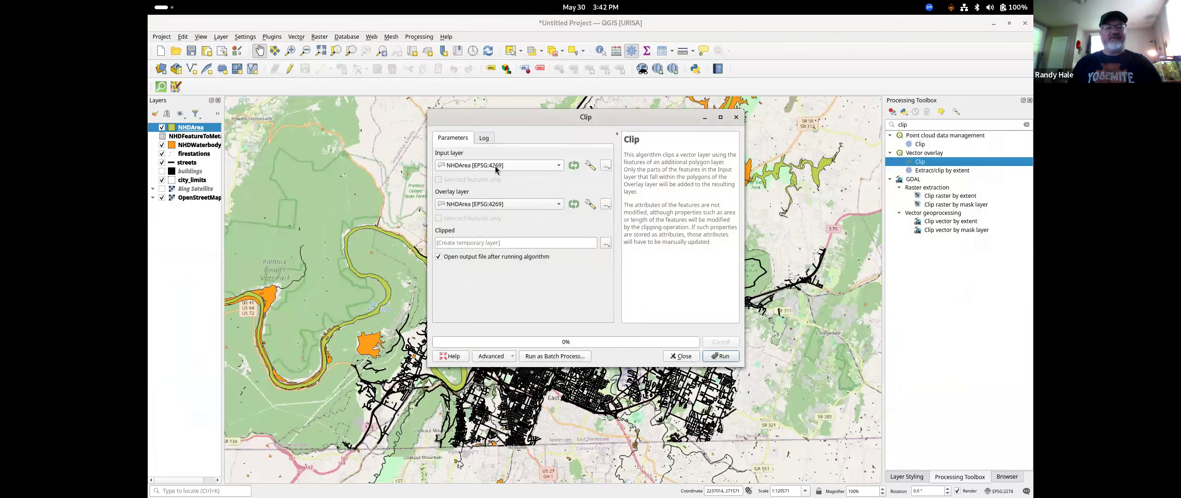
left_click(518, 206)
left_click(511, 202)
left_click(720, 356)
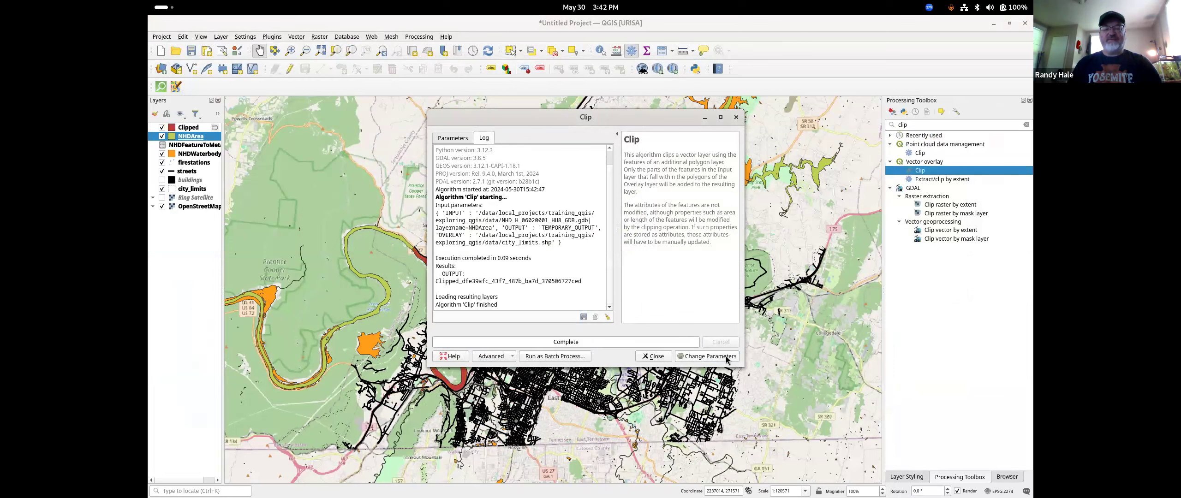
left_click(655, 358)
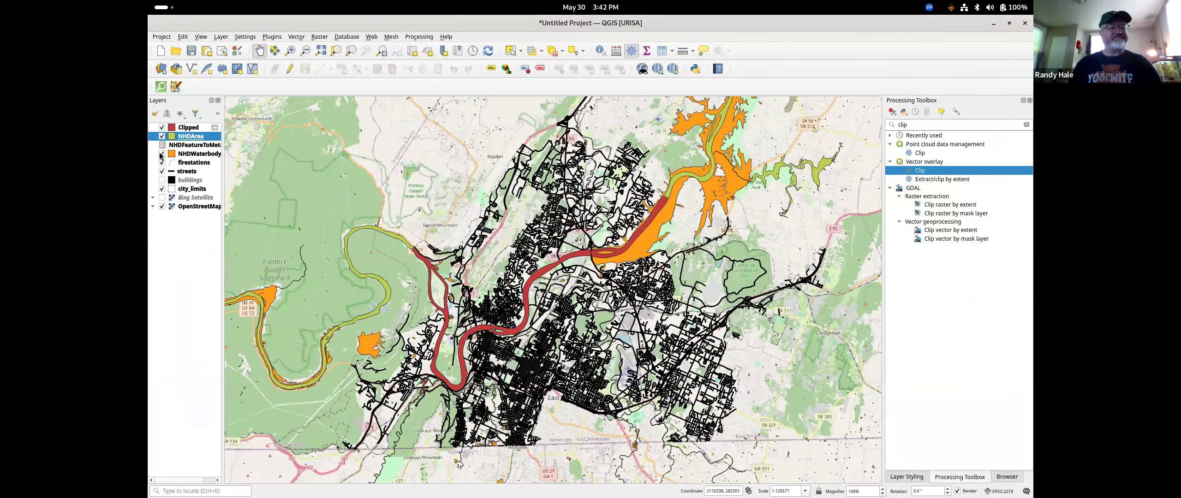
Hide NHDArea, NHDWaterbody and OpenStreetMap to inspect how the clipped river fits the city limits
left_click(161, 136)
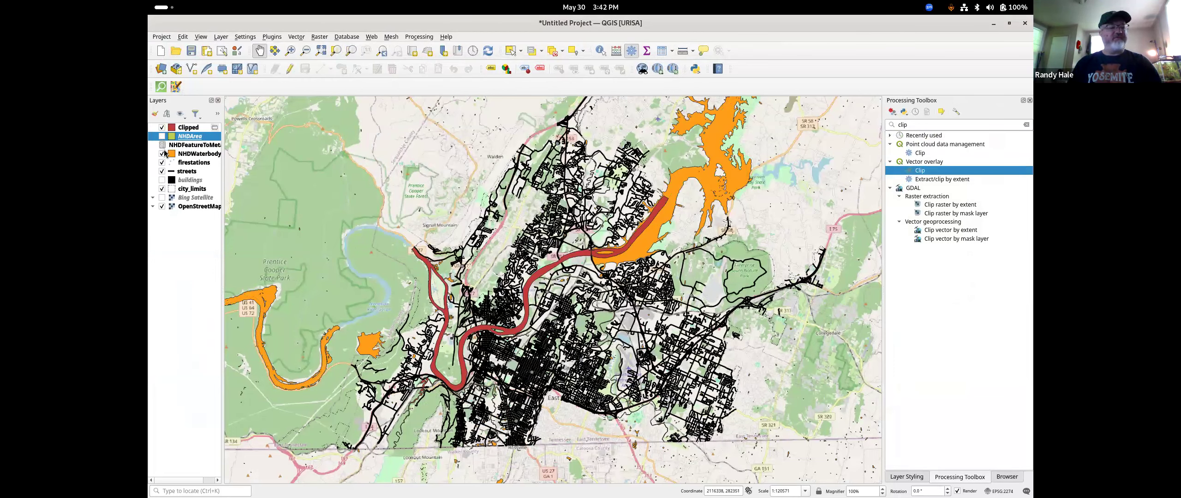
left_click(162, 154)
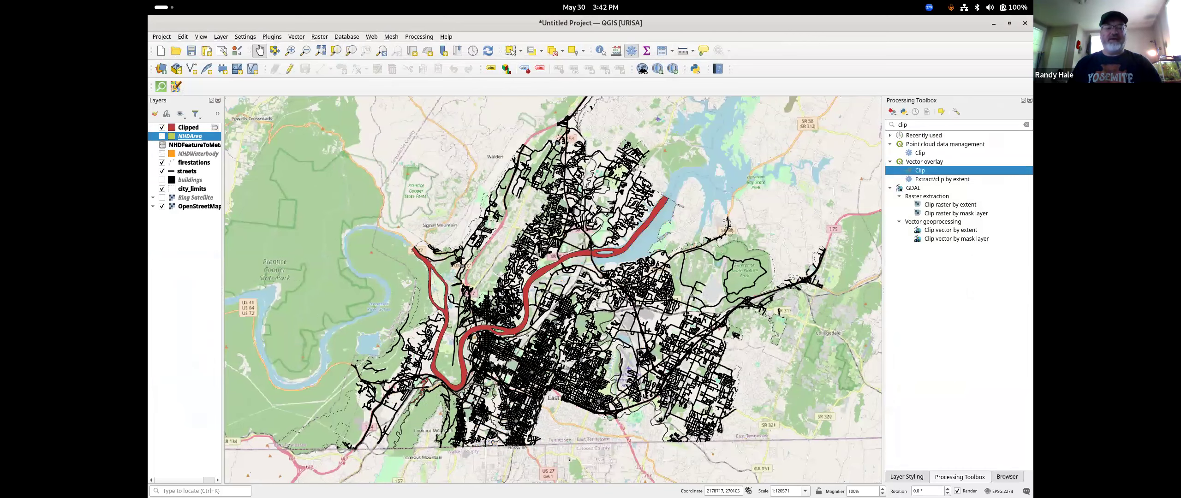
scroll(504, 341, "up", 1)
left_click_drag(236, 230, 300, 188)
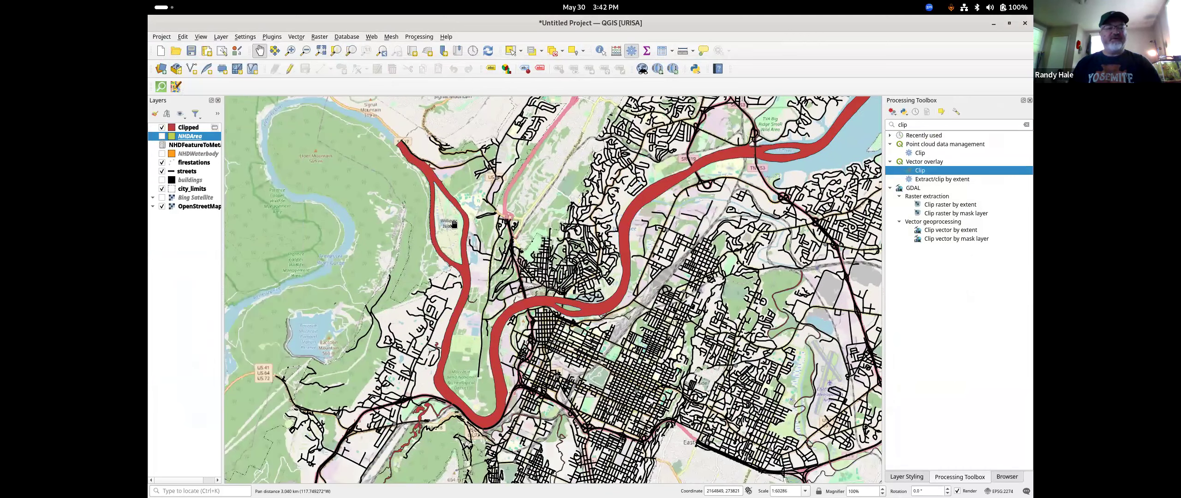
scroll(398, 147, "up", 2)
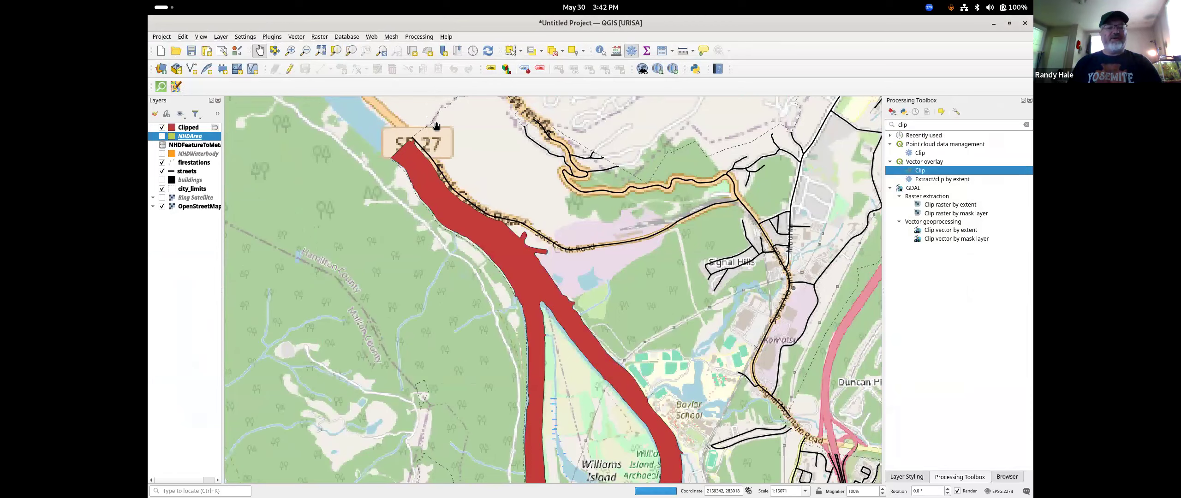
scroll(527, 232, "down", 2)
left_click(162, 207)
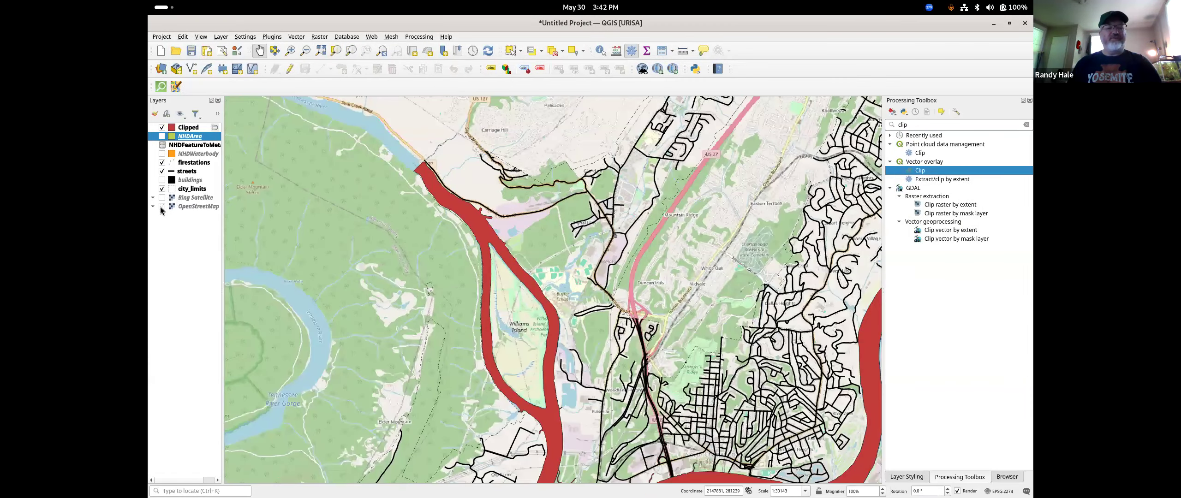
left_click_drag(572, 258, 479, 223)
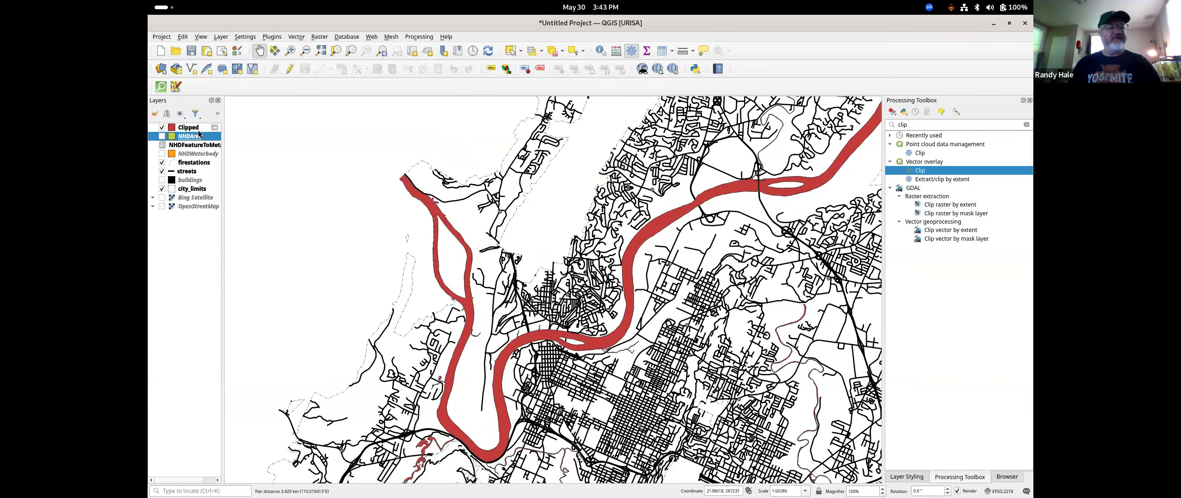
Change the Clipped river layer's simple fill color to light blue, widening the styling area to reach the color choices
left_click(193, 130)
left_click(157, 113)
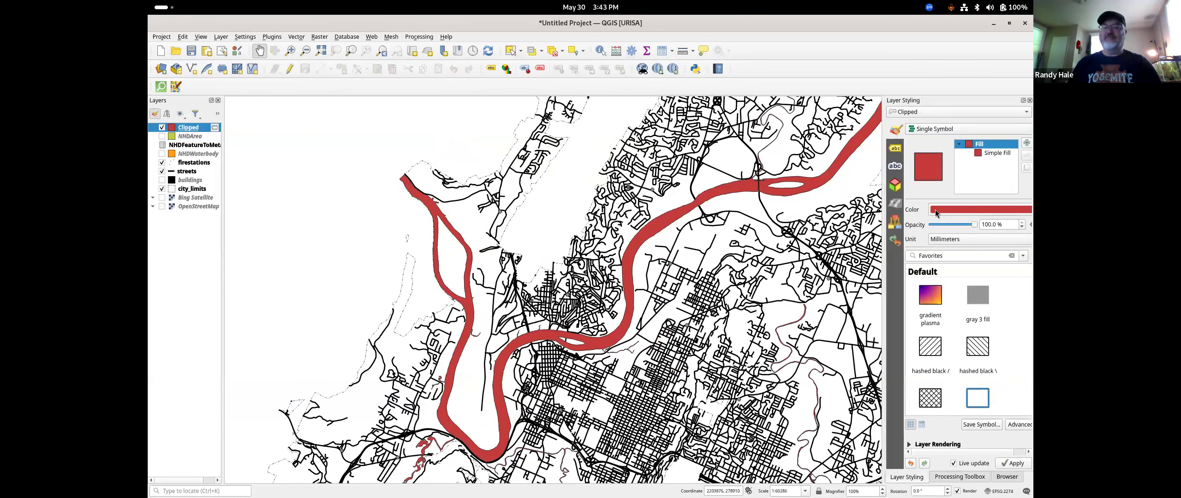
left_click(986, 155)
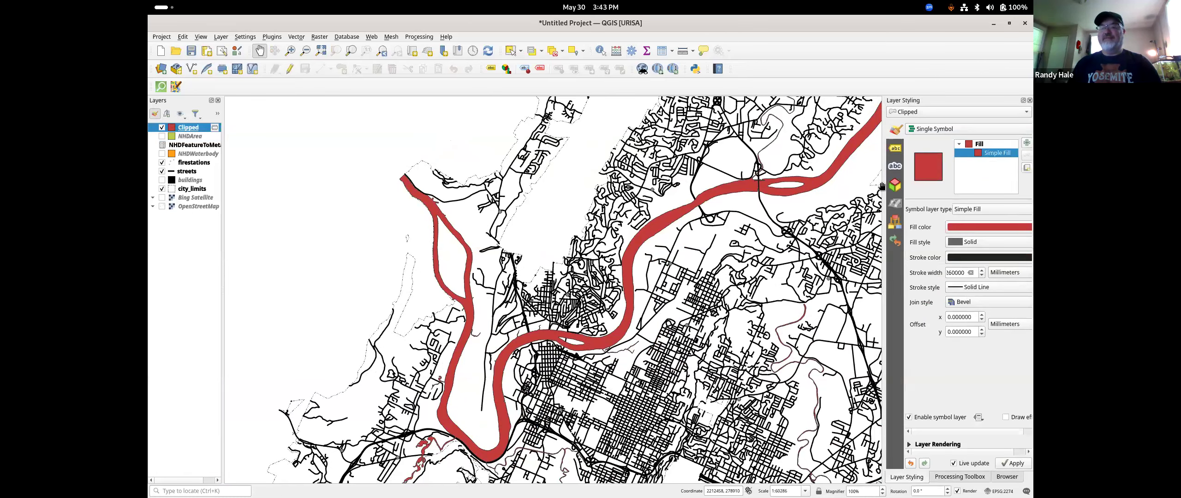
left_click_drag(881, 186, 827, 186)
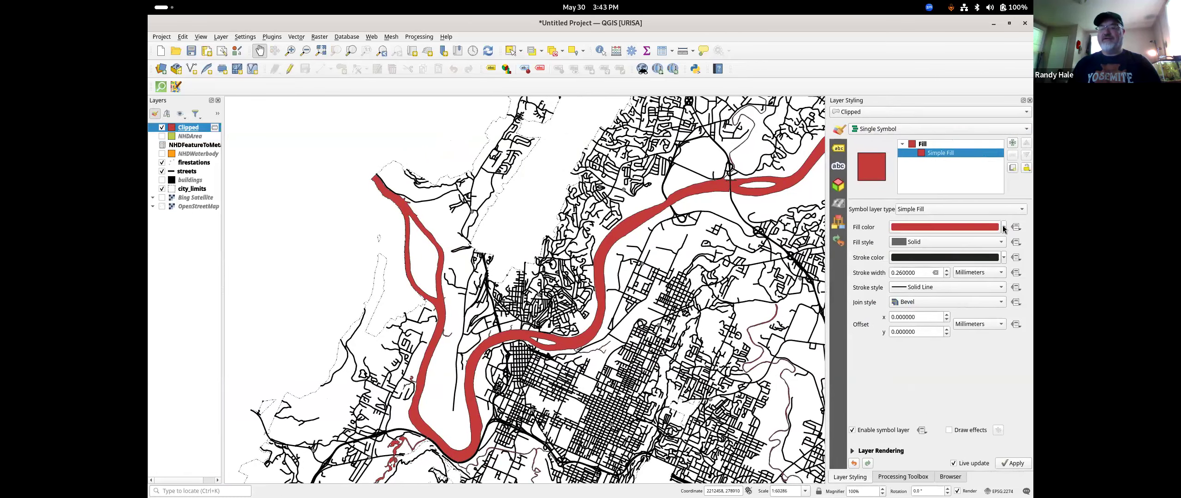
left_click(1004, 228)
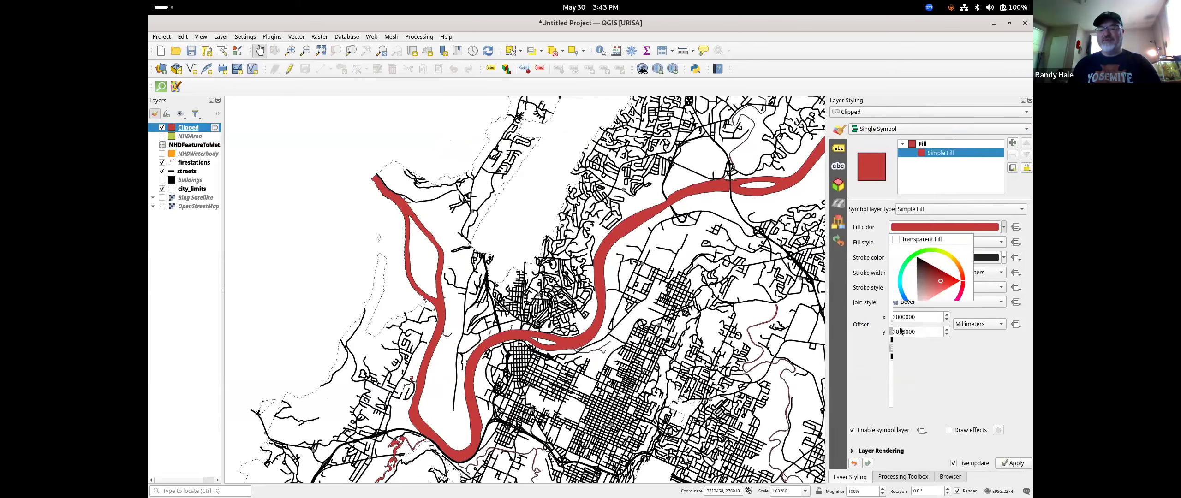
left_click(910, 354)
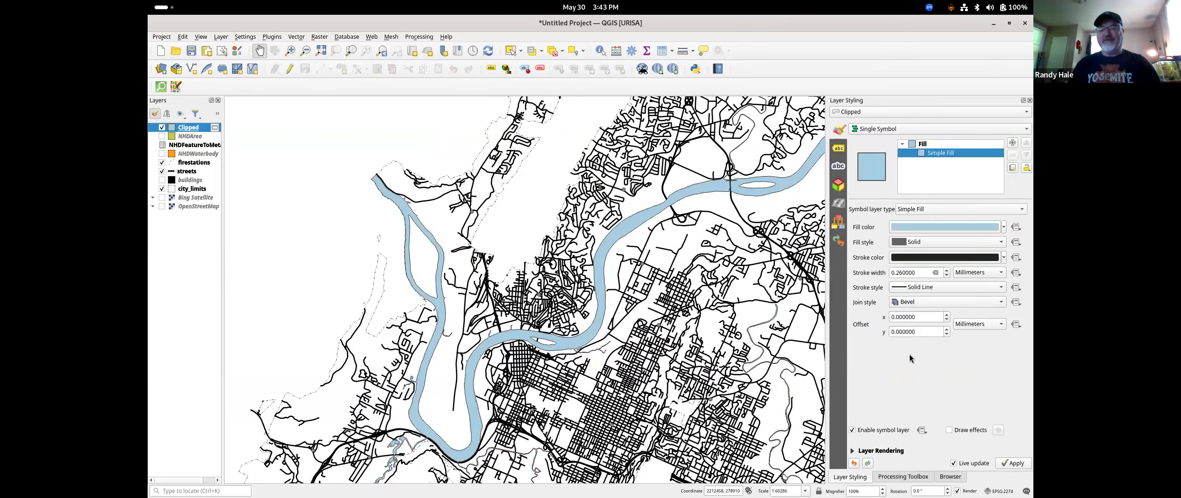
Reorder the layers so that Clipped sits directly below city_limits and above Bing Satellite
scroll(512, 346, "up", 2)
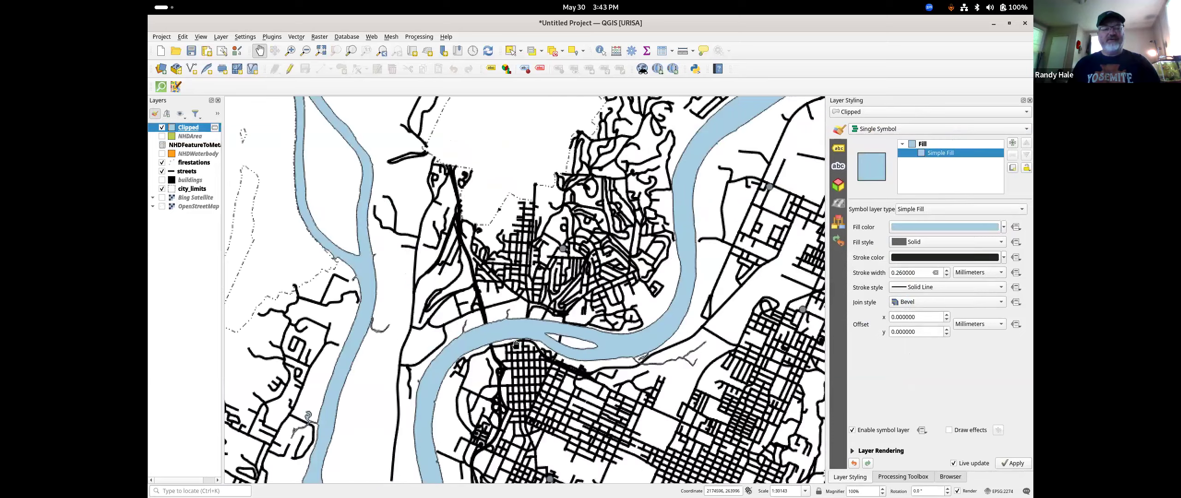
left_click_drag(548, 330, 585, 246)
left_click_drag(192, 128, 194, 190)
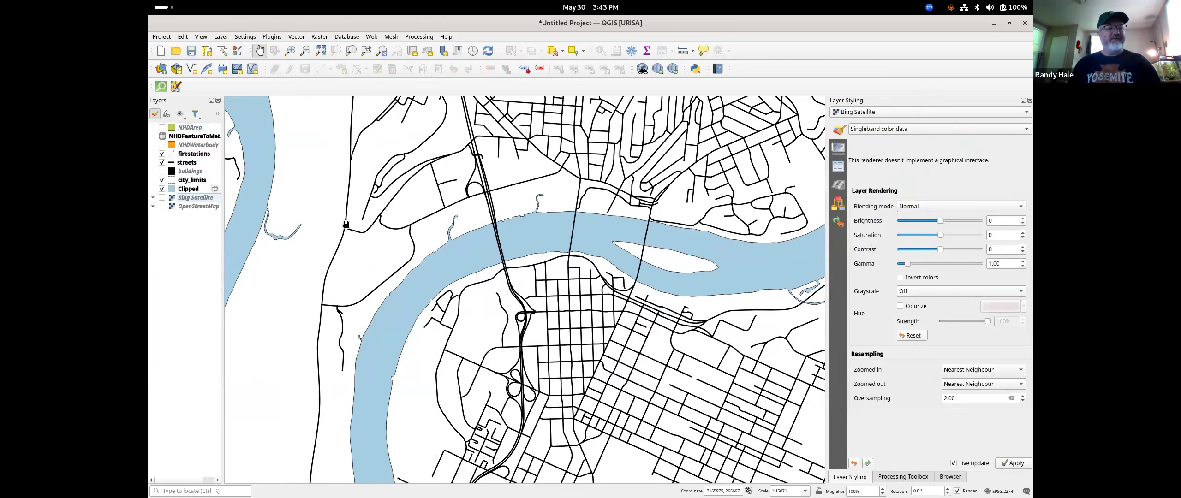
scroll(556, 254, "down", 2)
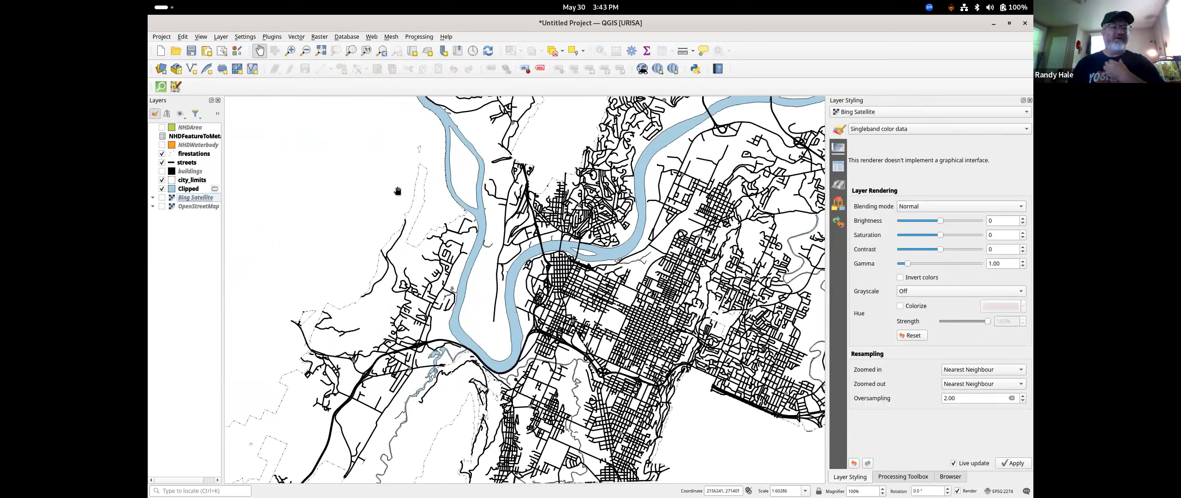
Try edit mode on the NHDWaterbody layer and switch it off again without making any edits
left_click_drag(223, 159, 250, 158)
left_click(199, 145)
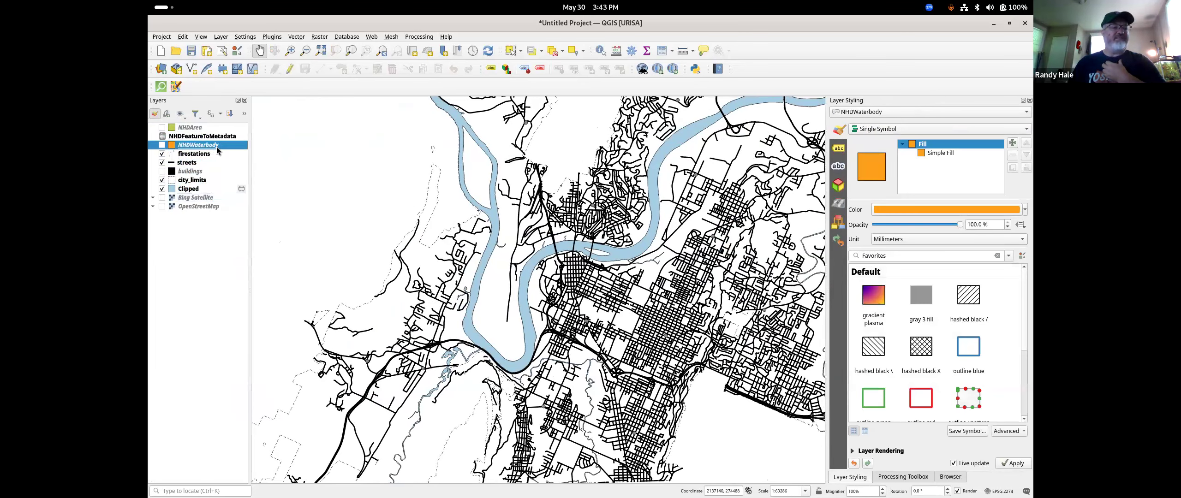
left_click(290, 69)
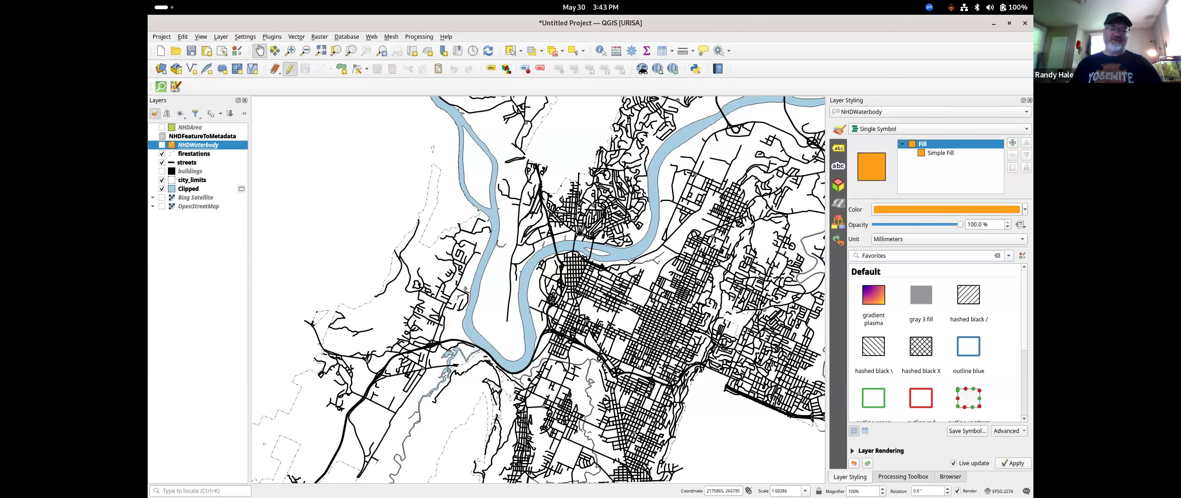
left_click_drag(758, 167, 651, 194)
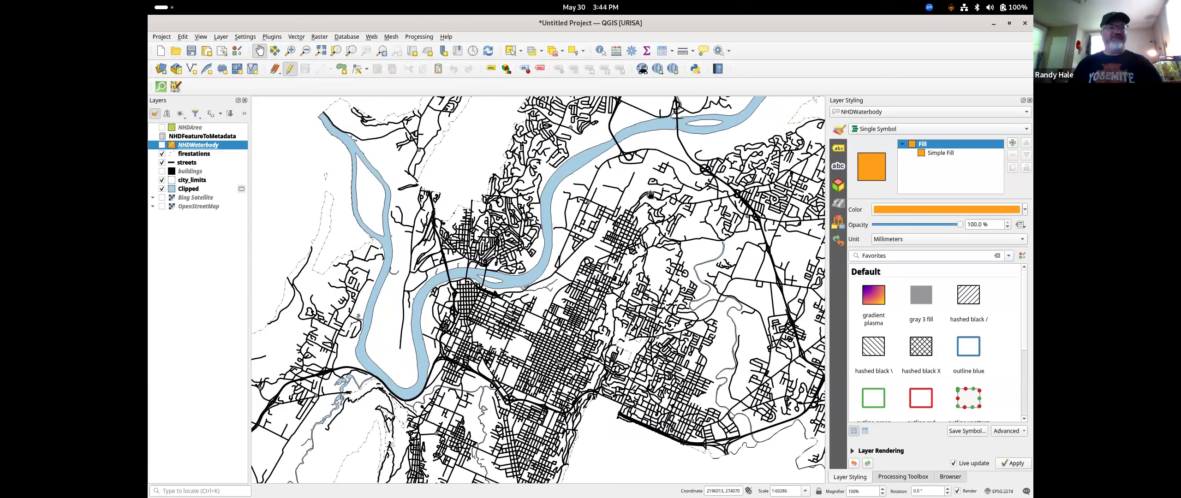
scroll(671, 215, "down", 1)
left_click_drag(672, 215, 552, 313)
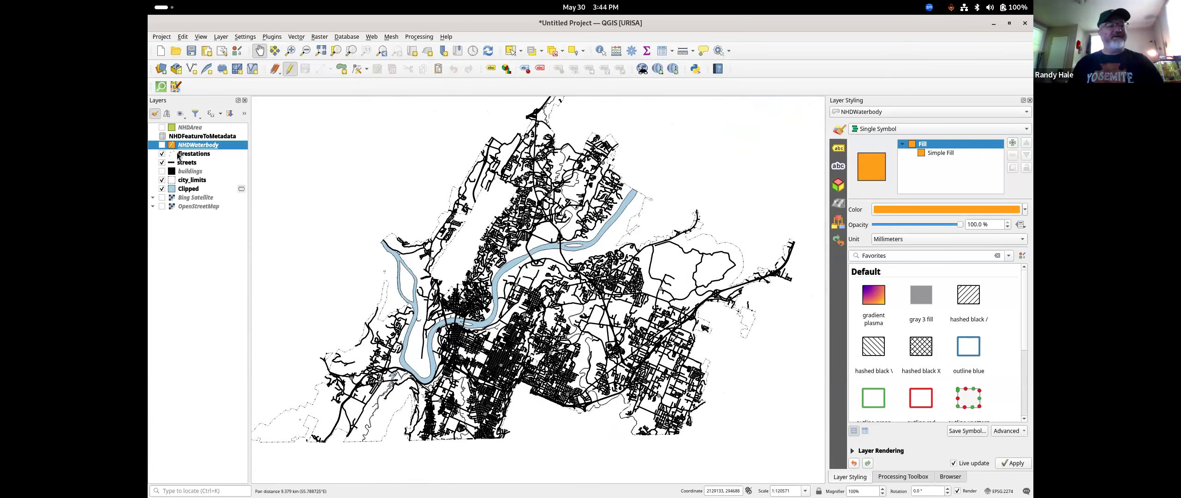
left_click(289, 70)
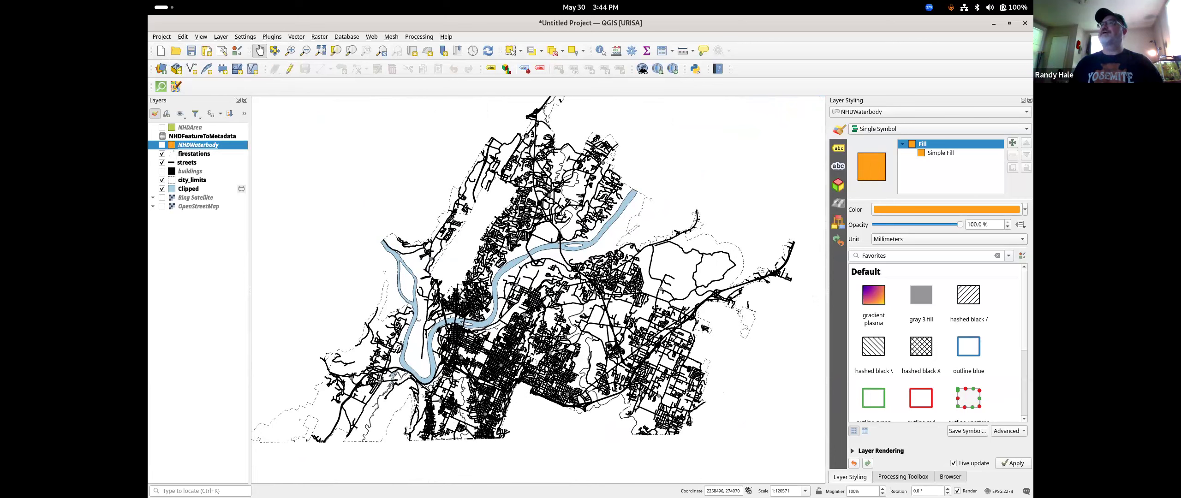
Start a new empty project, discarding the current project and its temporary scratch layer
key("super")
key("super")
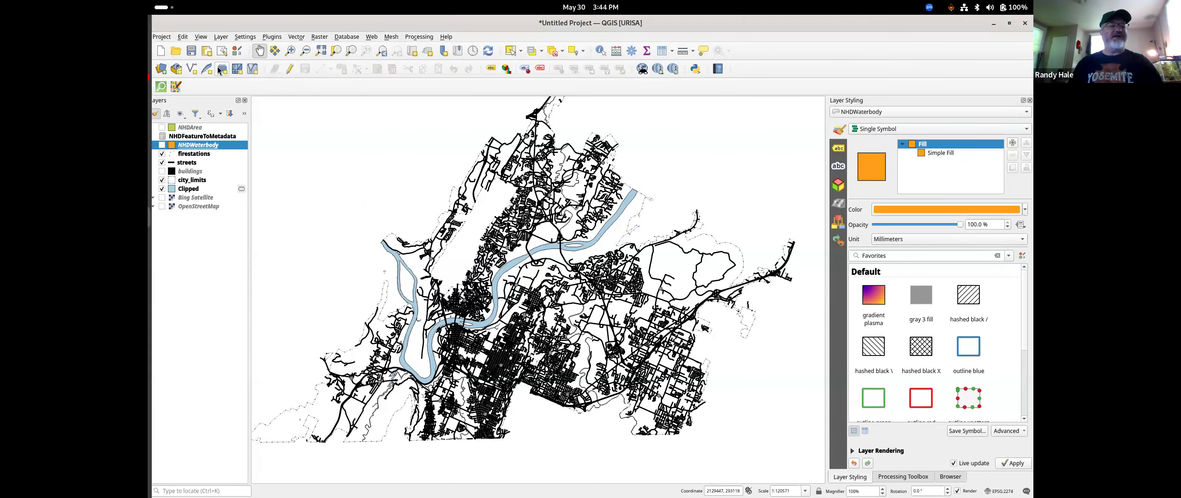
left_click(172, 56)
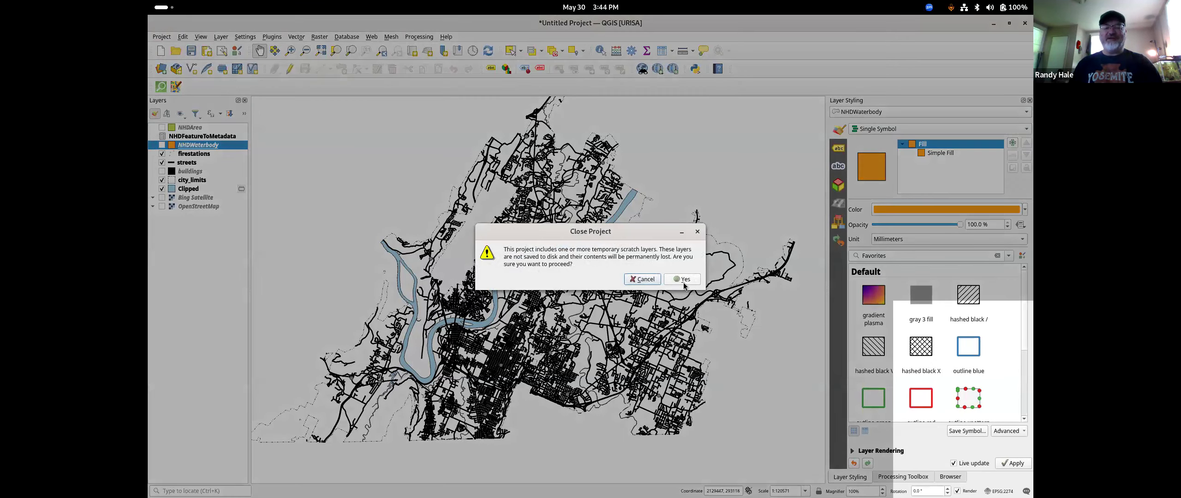
left_click(683, 282)
left_click(553, 273)
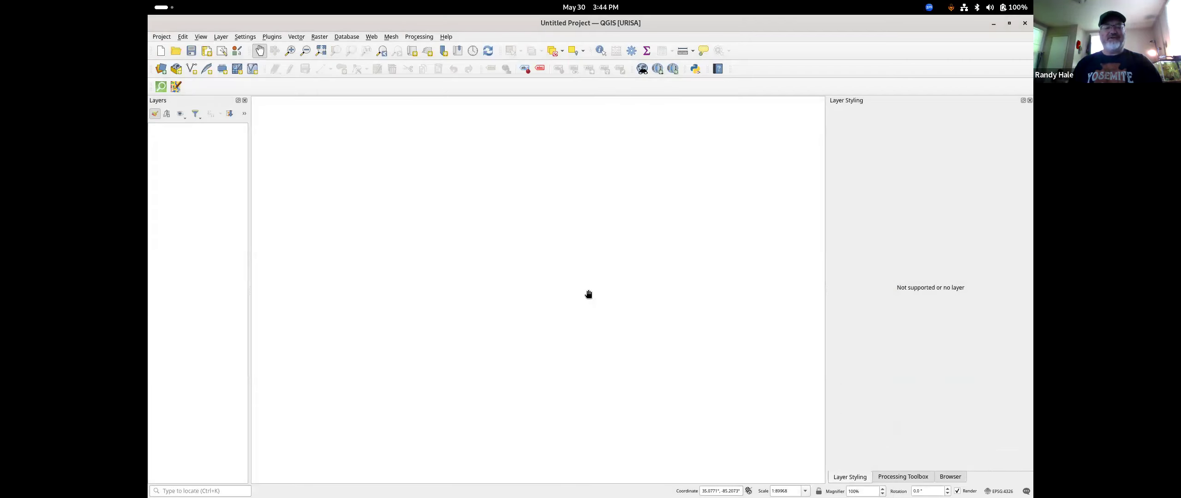
key("super")
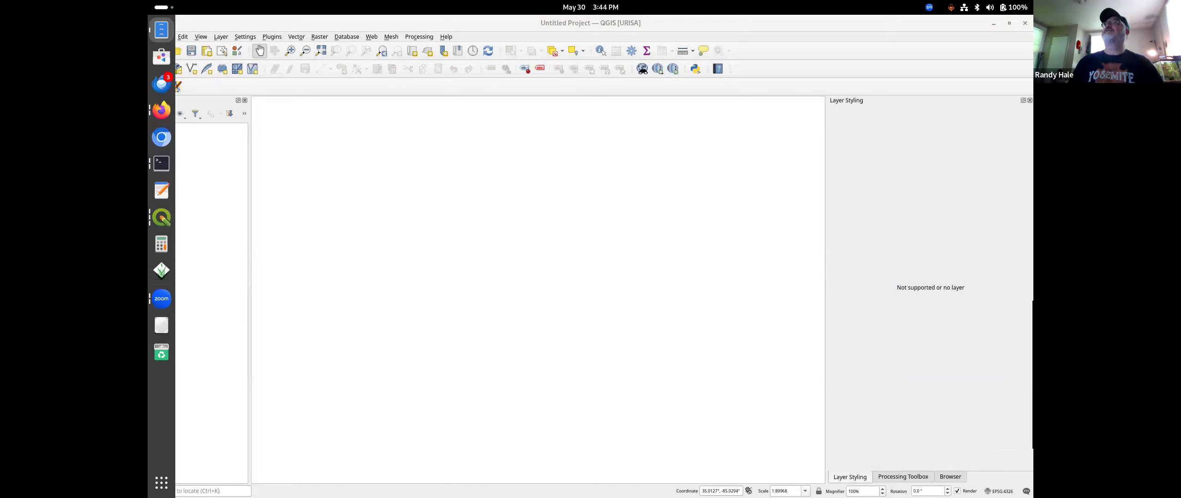
left_click(242, 140)
left_click(162, 217)
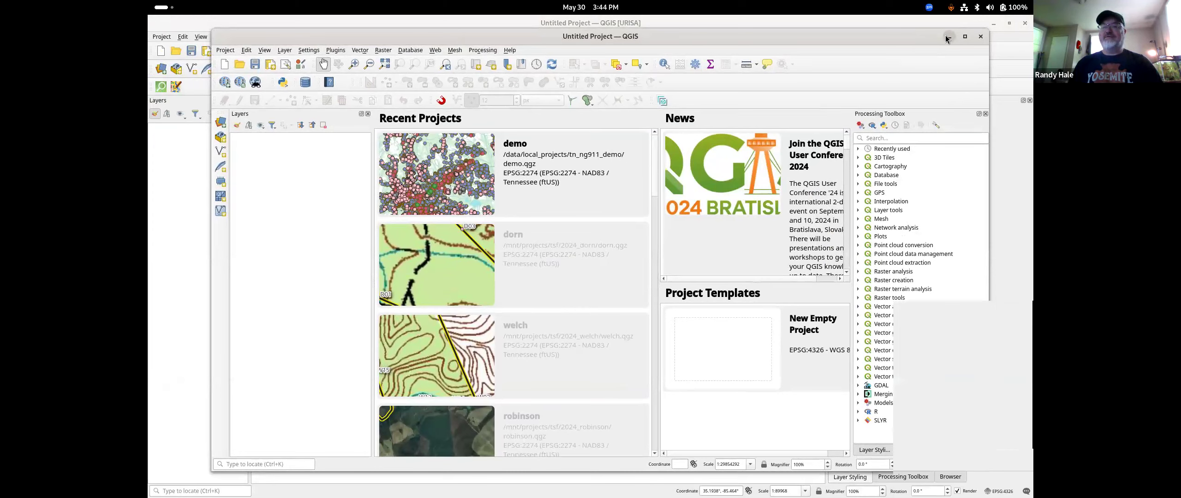
left_click(948, 36)
Collapse the NHD geodatabase in the Browser and add the point cloud USGS_LPC_TN_27County_blk4_2015_2178253SW_LAS_2018.laz to the map
left_click(944, 476)
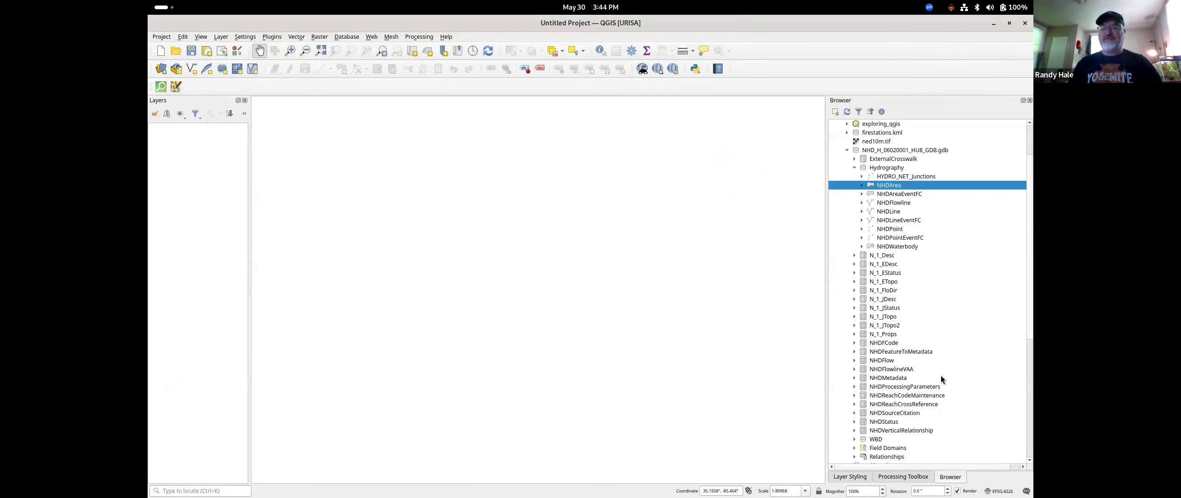
left_click(855, 168)
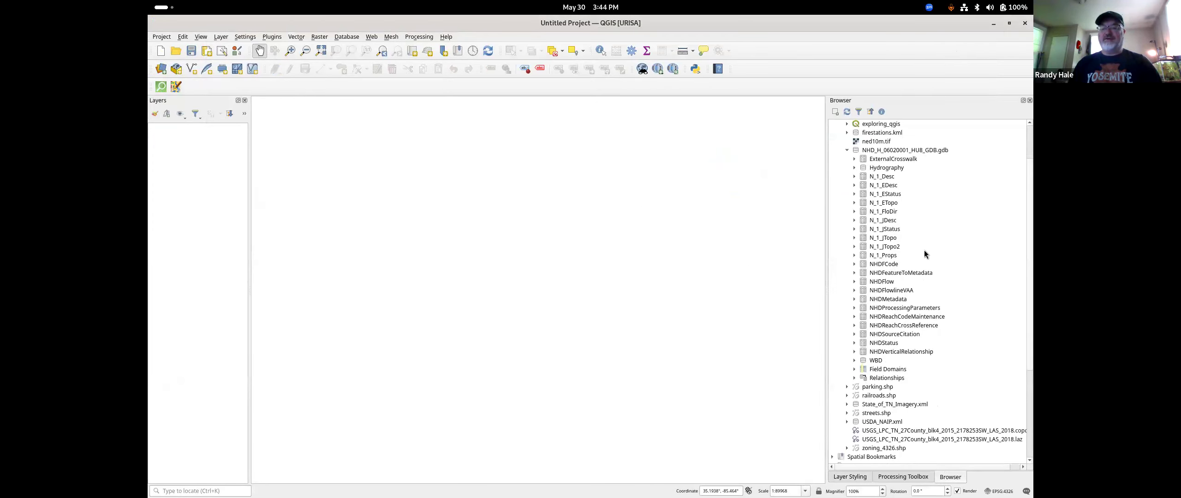
left_click(849, 151)
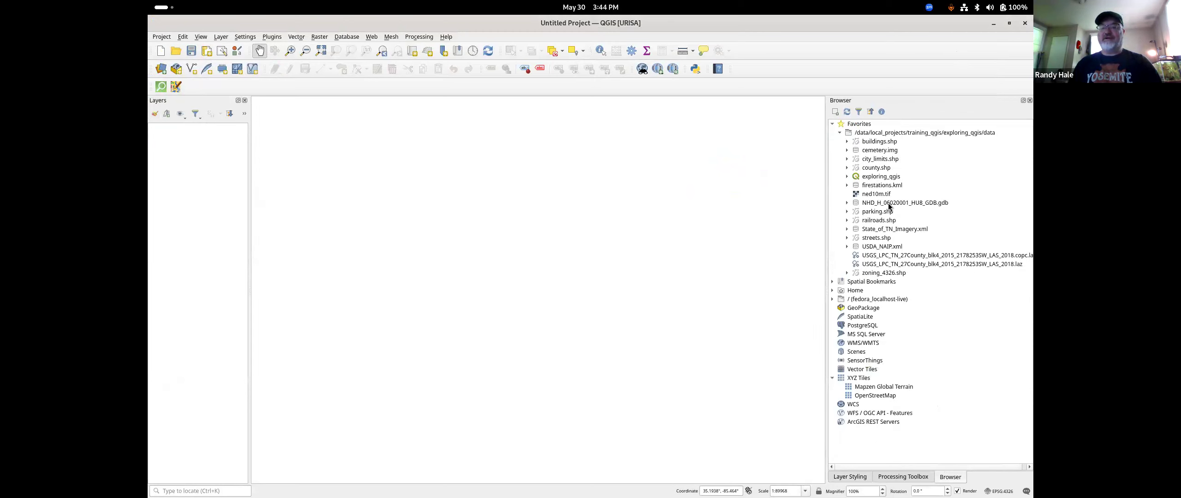
left_click(929, 264)
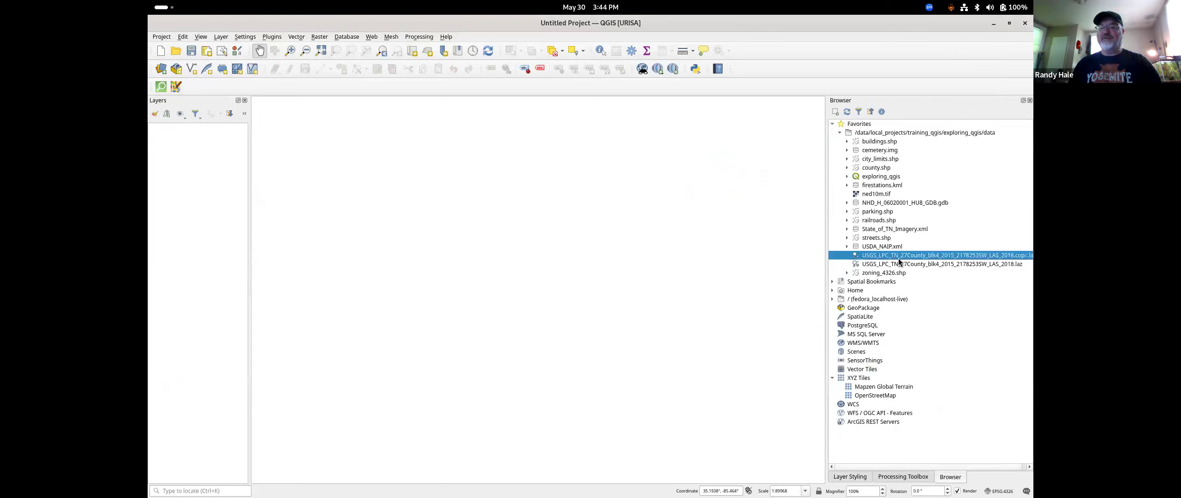
left_click_drag(879, 265, 596, 277)
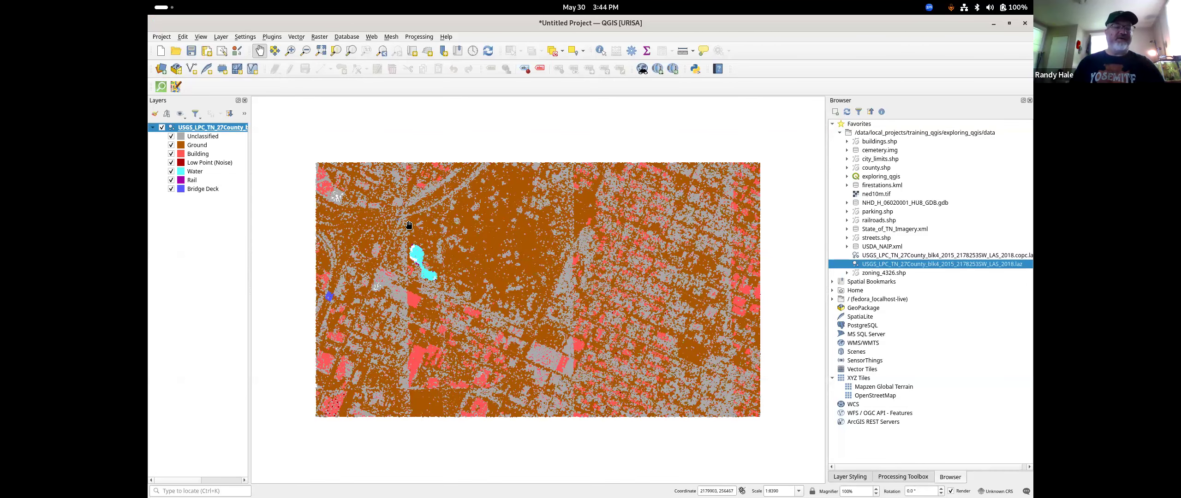
scroll(477, 248, "up", 1)
scroll(476, 247, "down", 1)
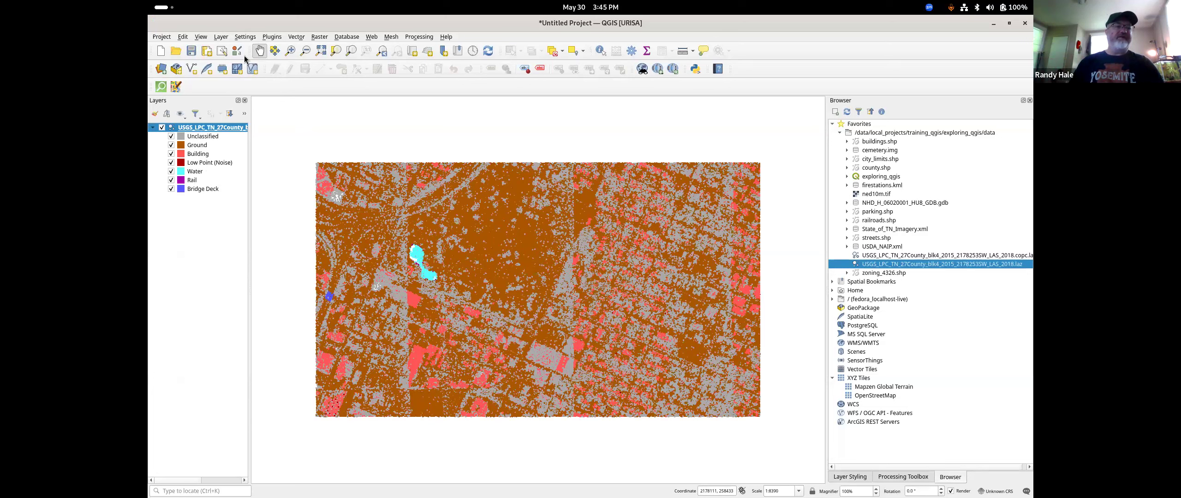
Set the point cloud layer's symbology to Attribute by Ramp using the Z attribute and accept the layer properties
left_click(203, 37)
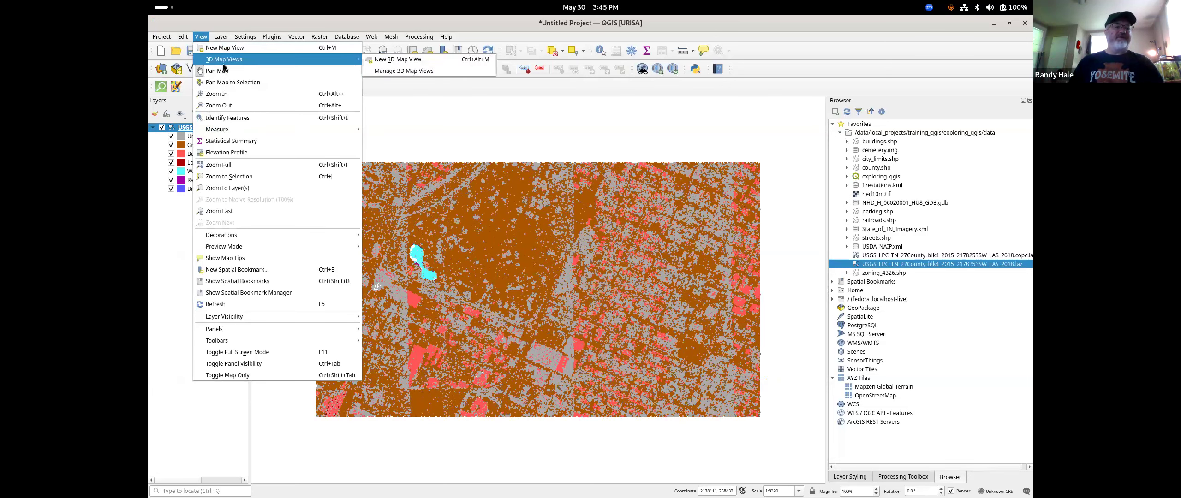
left_click(448, 124)
right_click(202, 128)
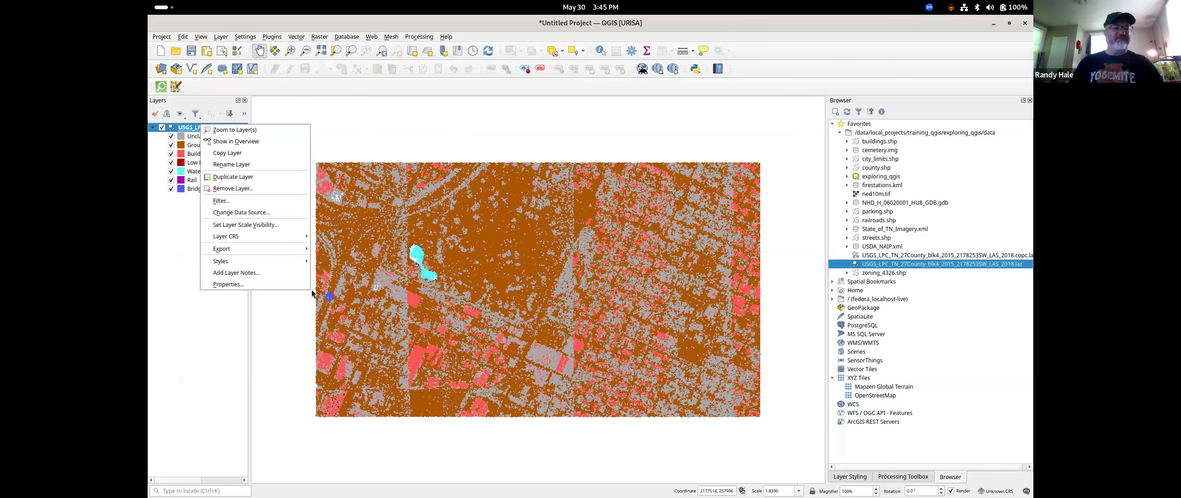
left_click(277, 284)
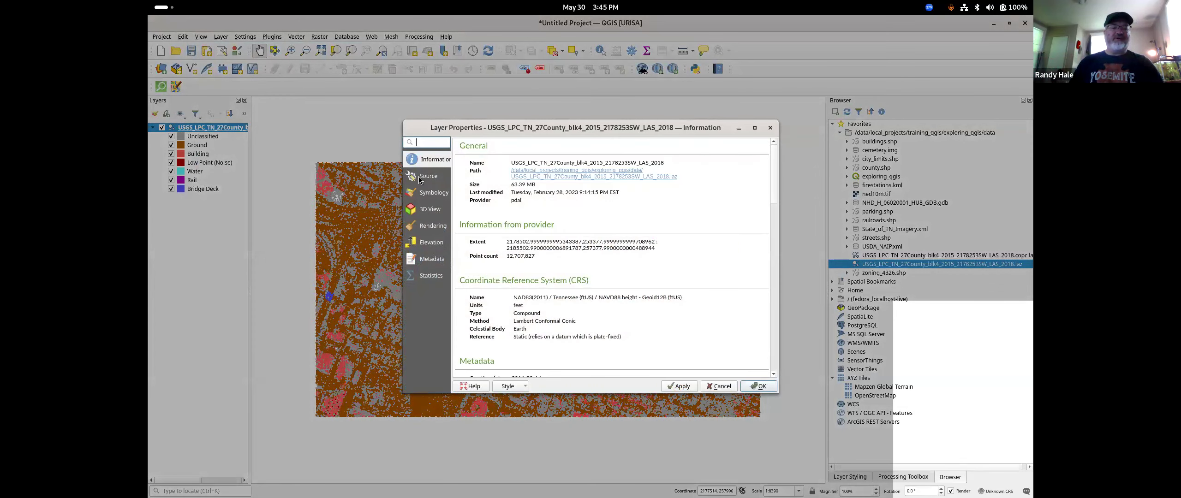
left_click(421, 178)
left_click(433, 193)
left_click(500, 144)
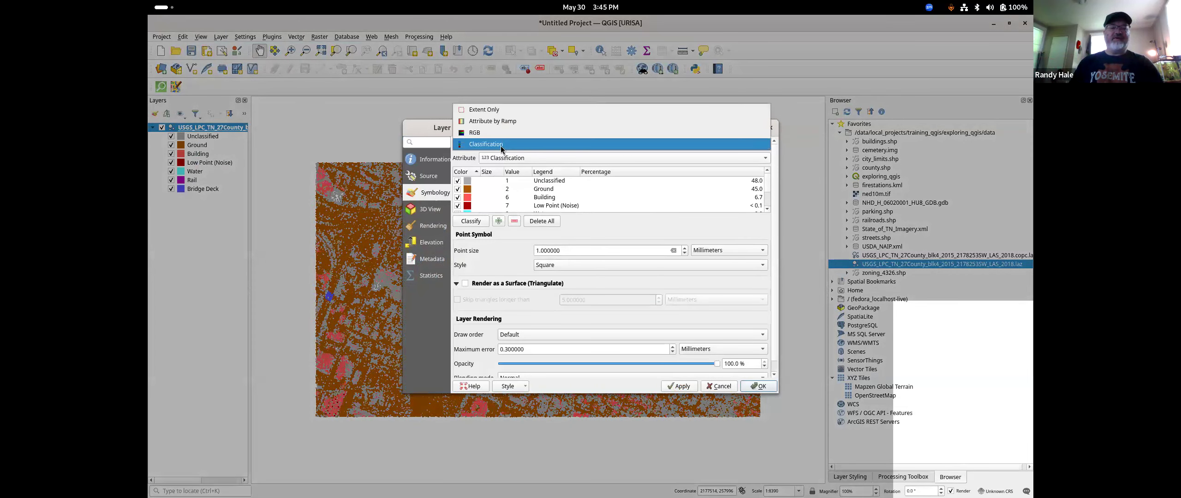
left_click(502, 123)
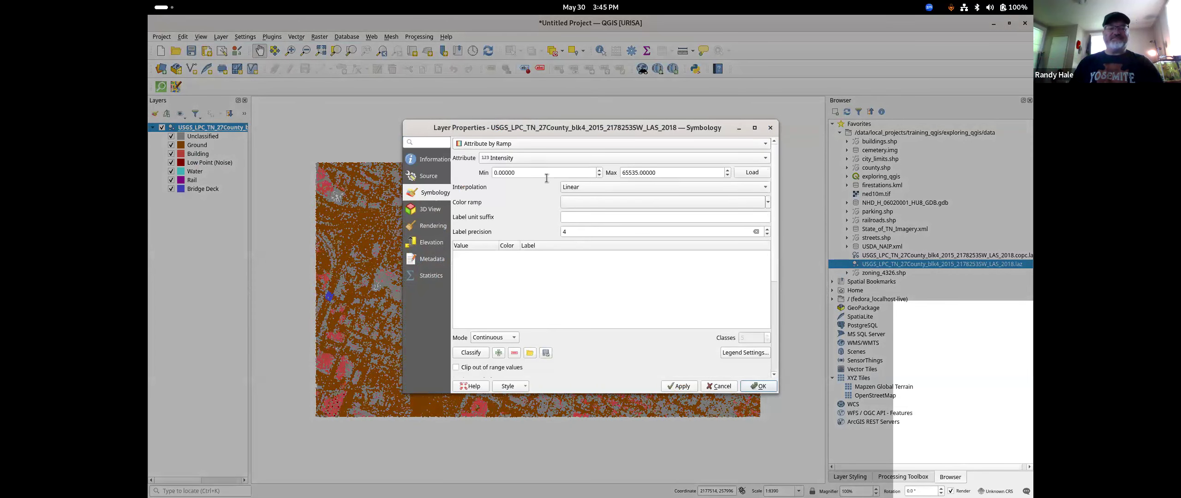
left_click(535, 157)
left_click(522, 151)
left_click(759, 386)
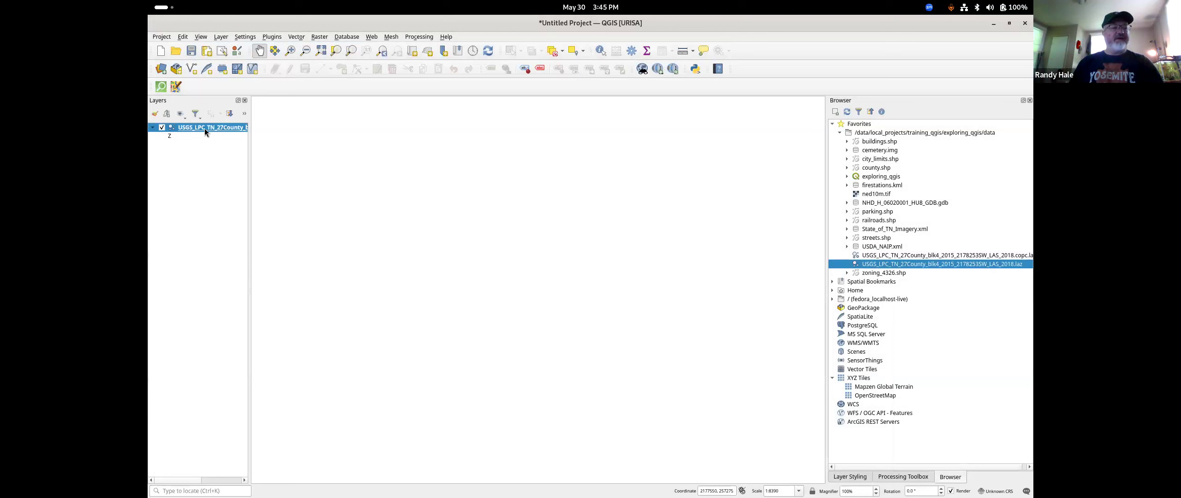
Classify the point cloud's Z color ramp in Continuous mode with linear interpolation and apply it to the layer
right_click(205, 129)
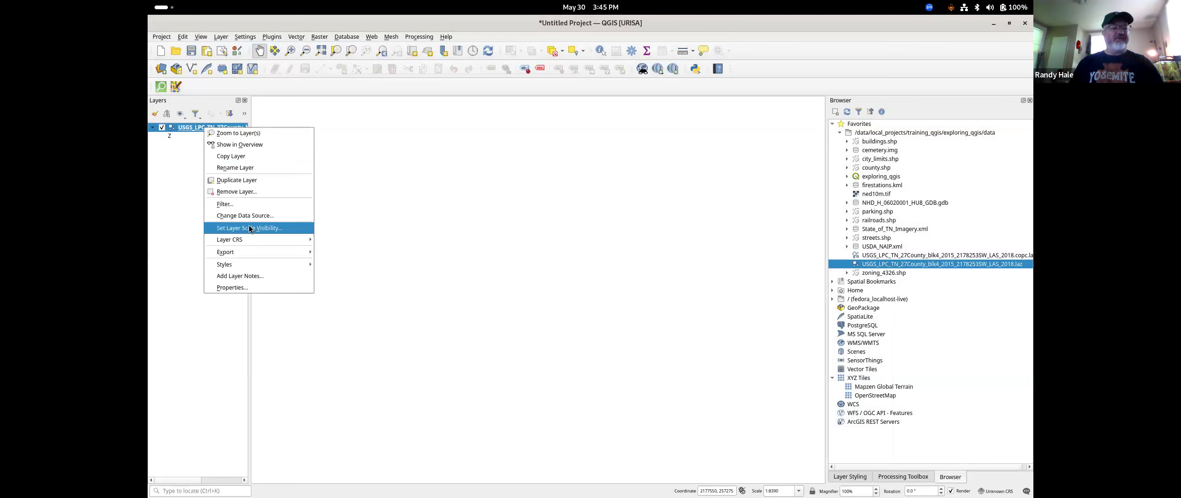
left_click(247, 286)
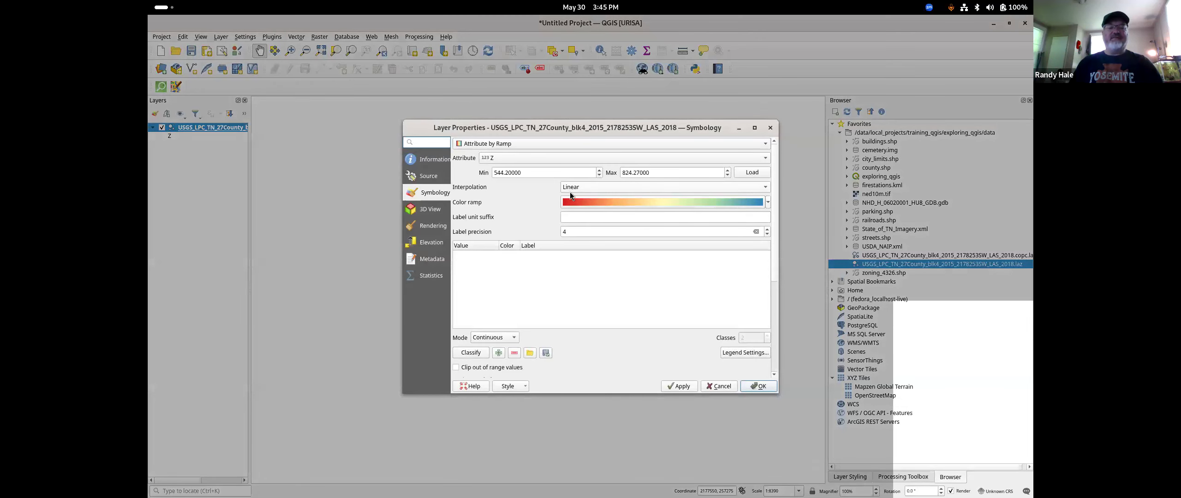
left_click(471, 352)
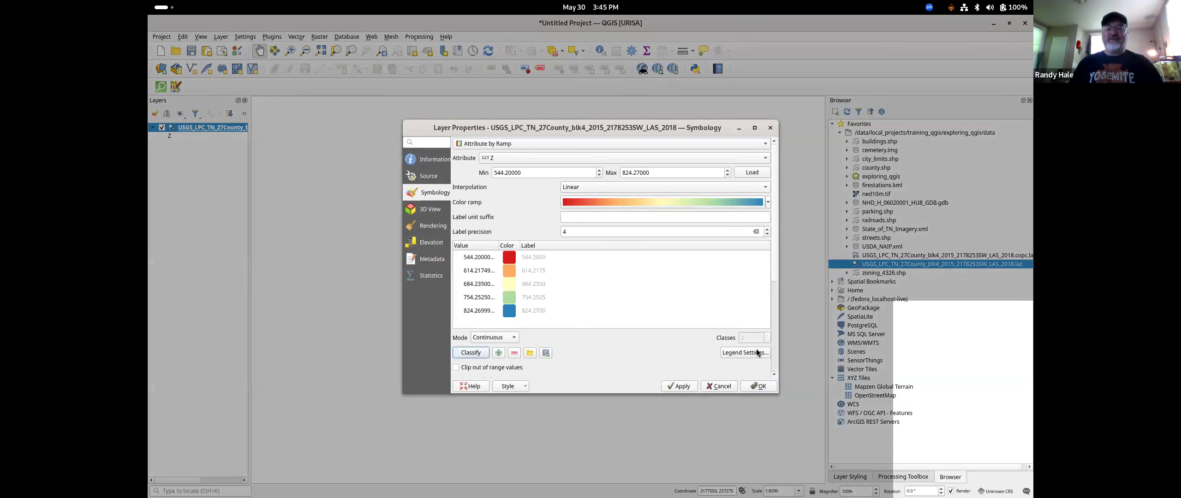
left_click(759, 386)
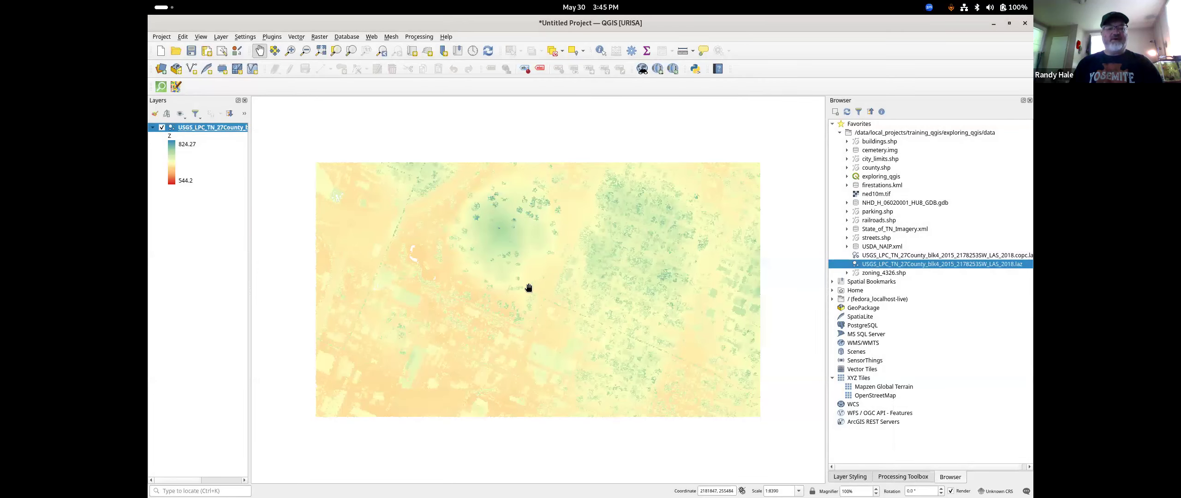
Open a new 3D map view of the point cloud and enlarge its window to cover most of the main map area
scroll(527, 286, "down", 1)
left_click(207, 37)
mouse_move(227, 62)
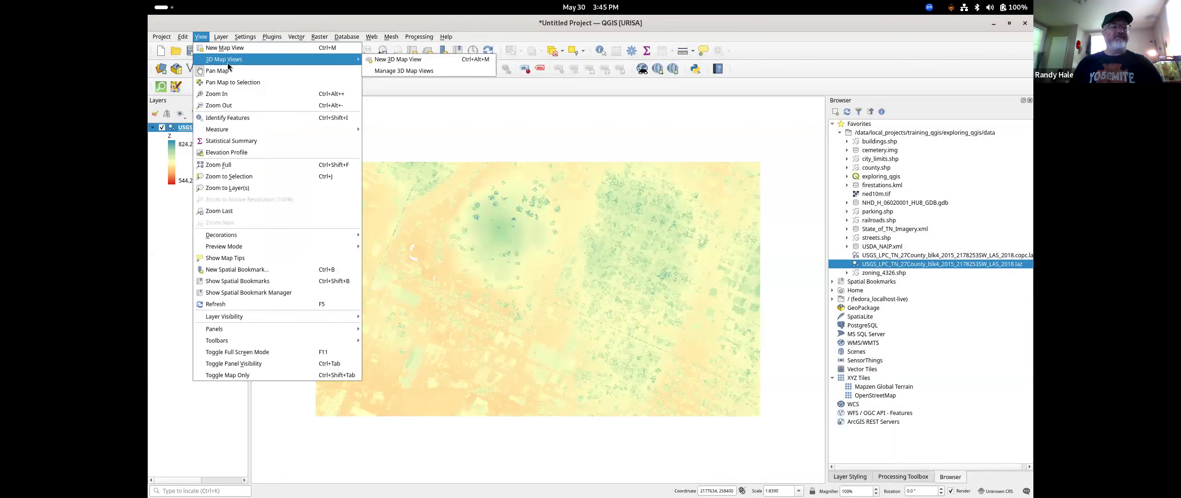
left_click(397, 59)
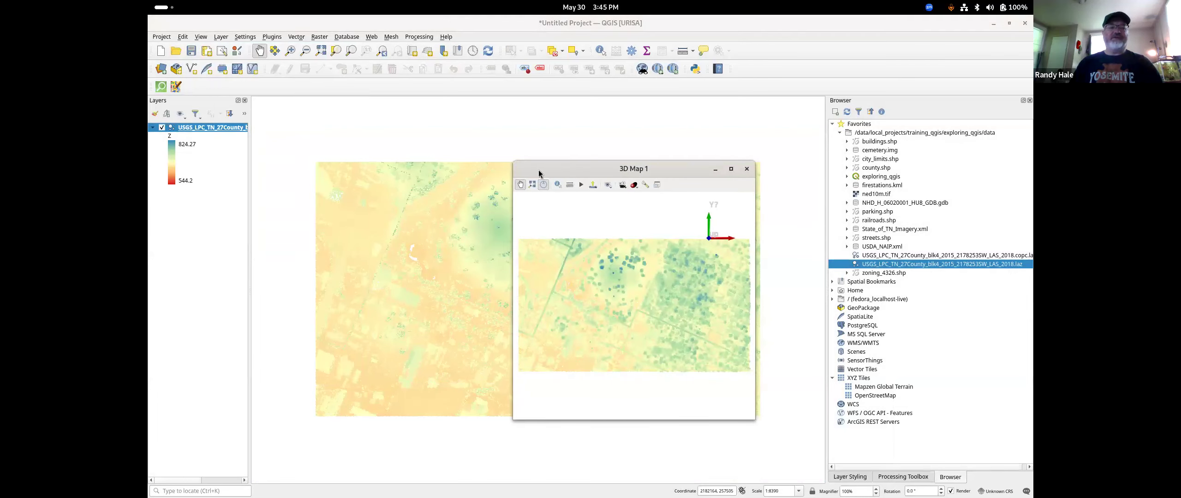
left_click_drag(513, 163, 255, 82)
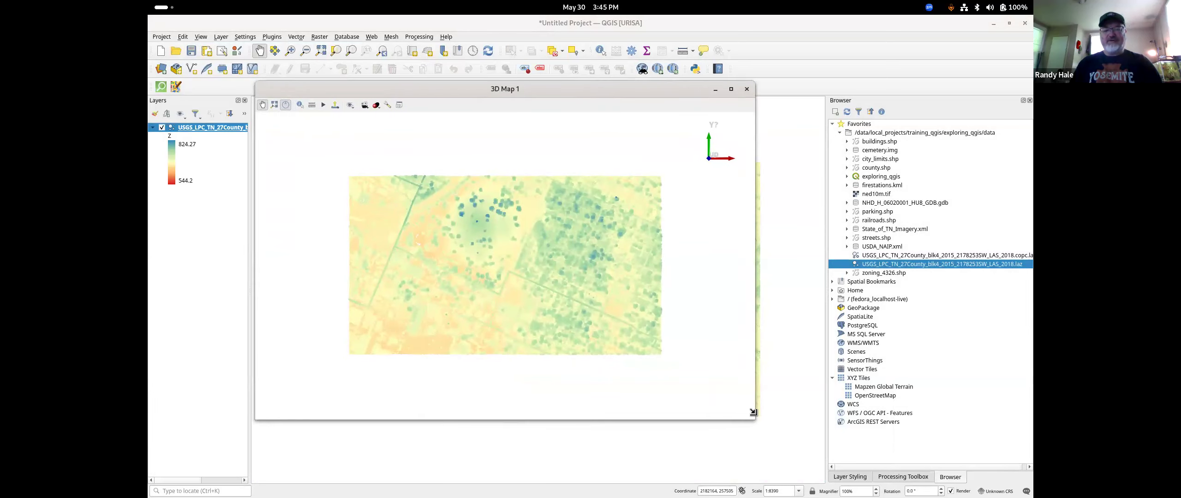
left_click_drag(761, 415, 908, 463)
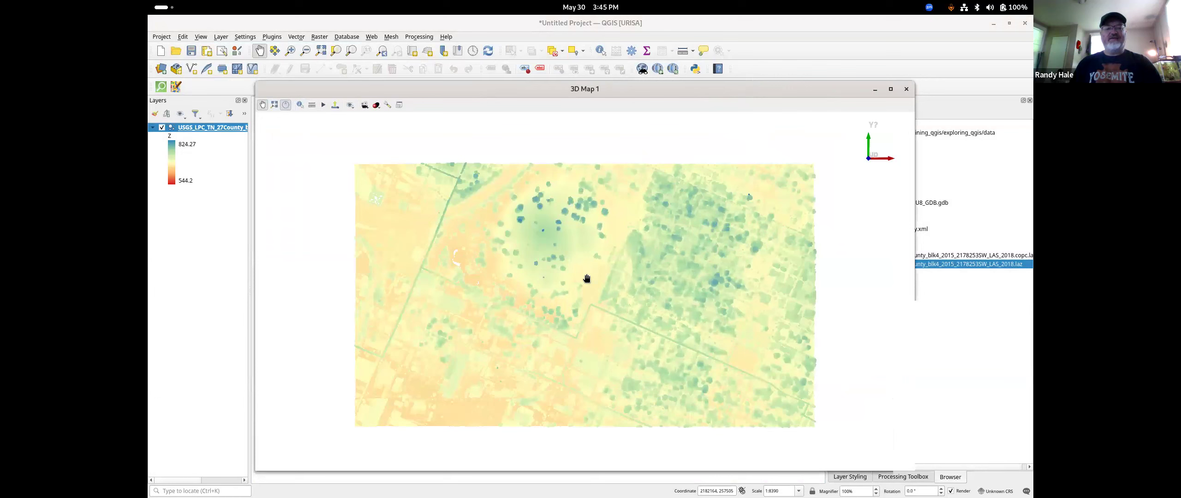
Turn on shadows, eye dome lighting and ambient occlusion in the 3D map view
left_click(375, 106)
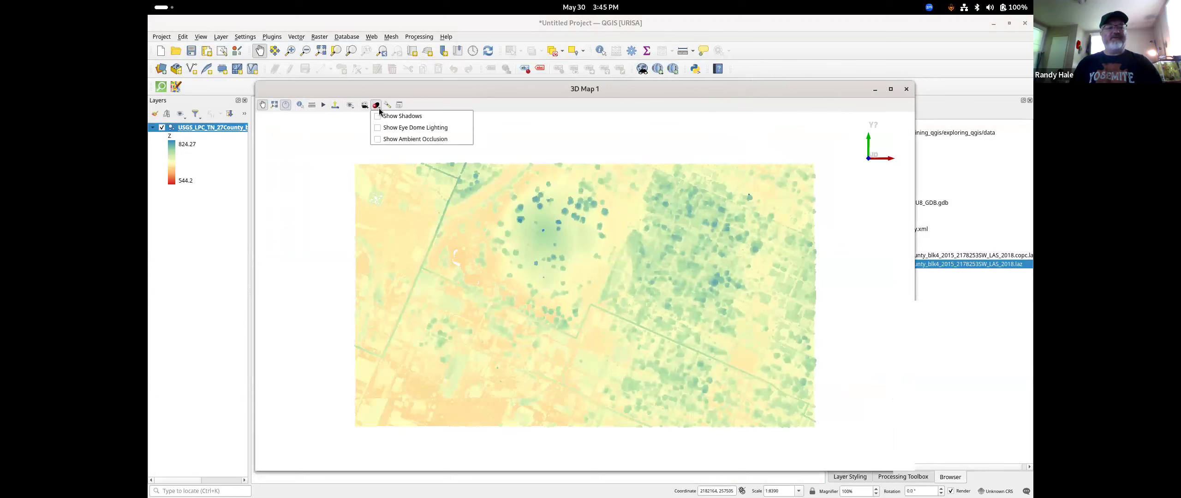
left_click(379, 113)
left_click(378, 110)
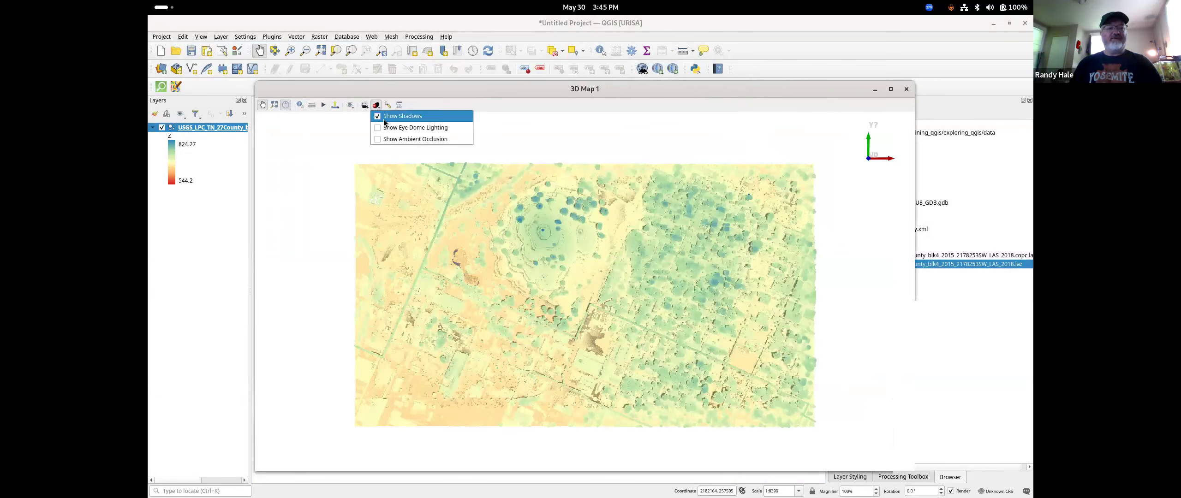
left_click(391, 127)
left_click(376, 108)
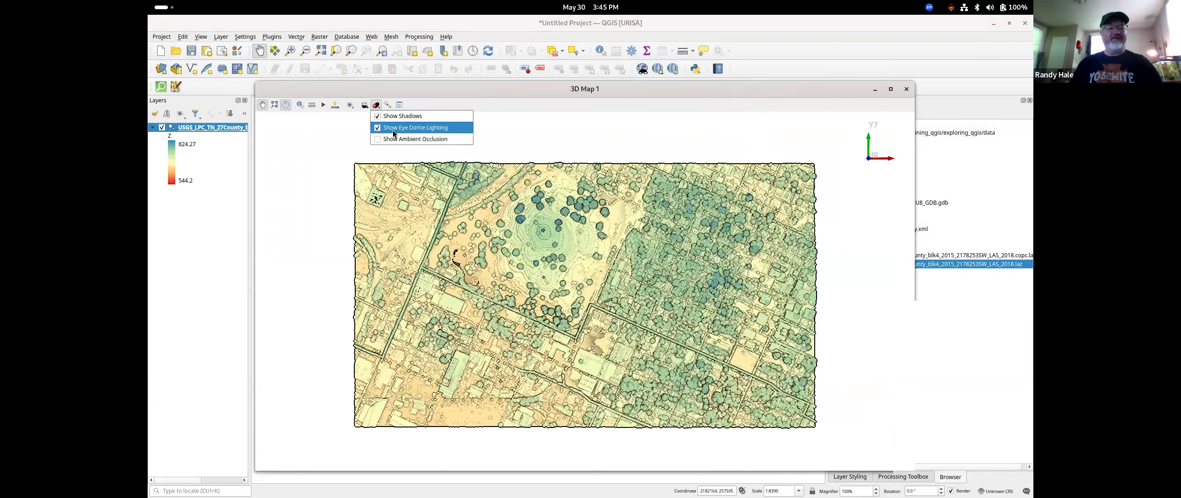
left_click(396, 140)
Examine the hill, trees and buildings of the point cloud from several tilted angles in 3D, and close the 3D view
left_click_drag(545, 303, 784, 429)
scroll(584, 325, "up", 10)
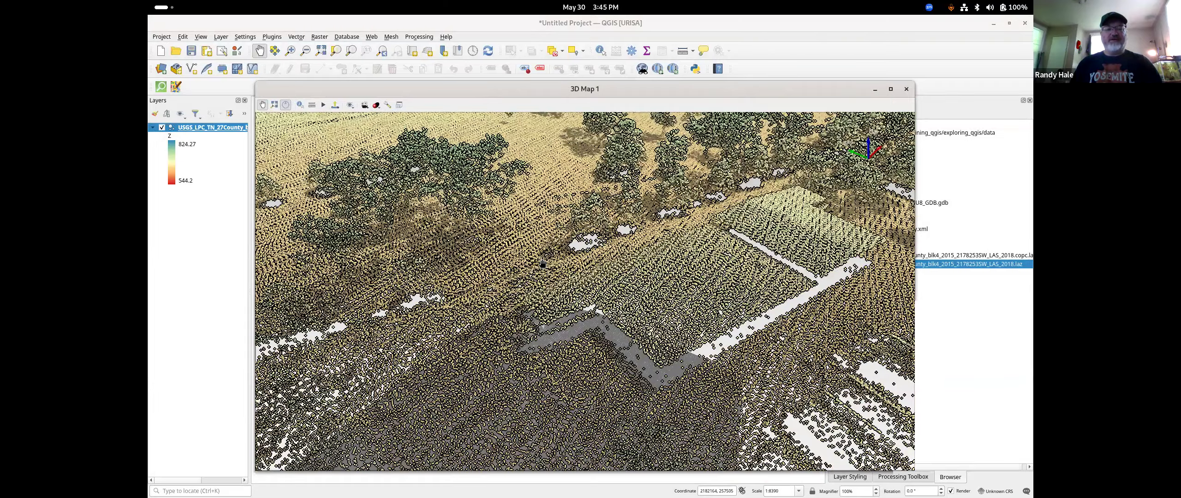
scroll(543, 264, "down", 3)
scroll(544, 263, "down", 5)
left_click_drag(543, 263, 741, 396)
left_click_drag(657, 281, 635, 311)
left_click_drag(719, 229, 650, 293)
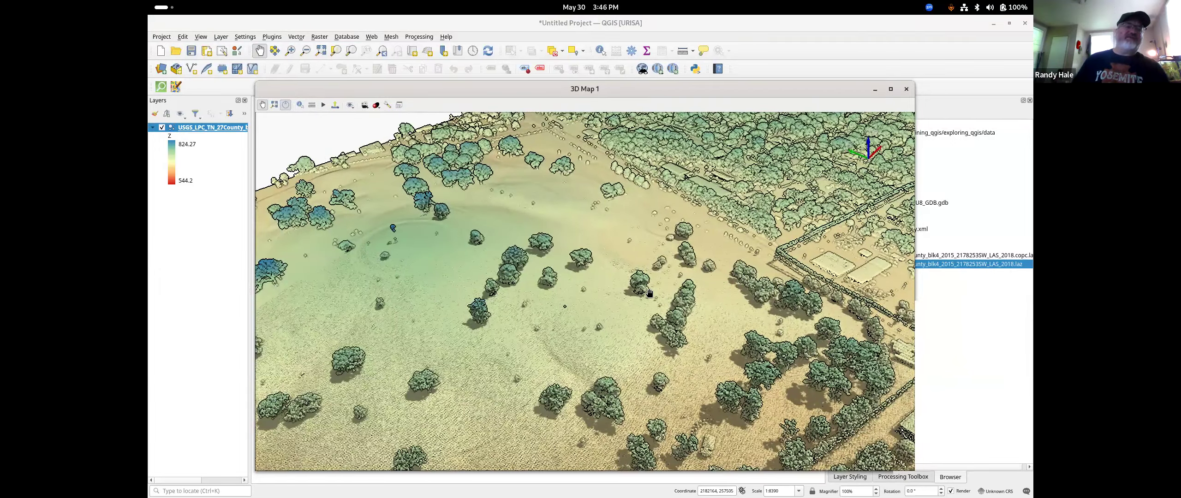
left_click_drag(620, 297, 609, 364)
left_click_drag(678, 261, 608, 246)
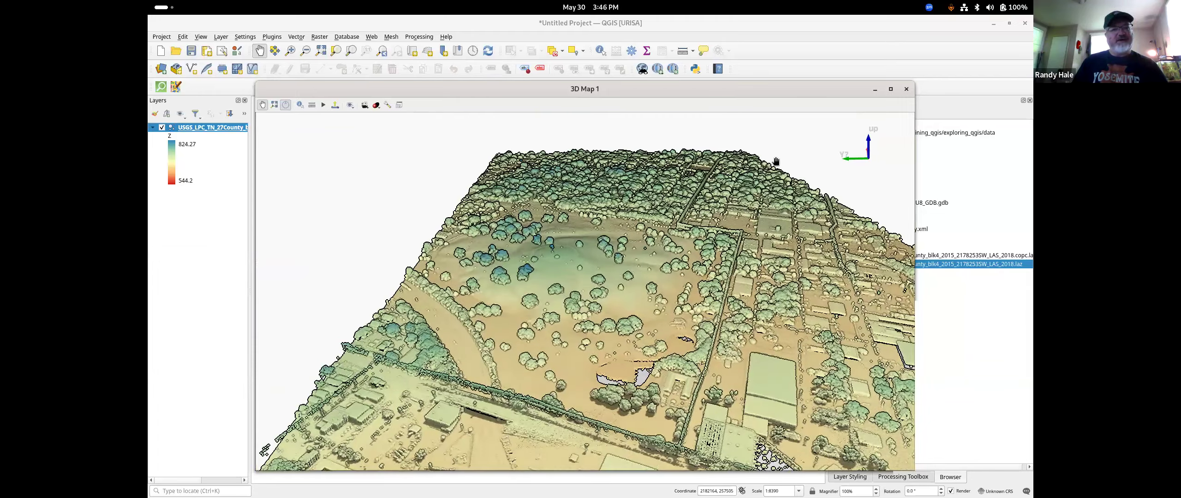
left_click(906, 90)
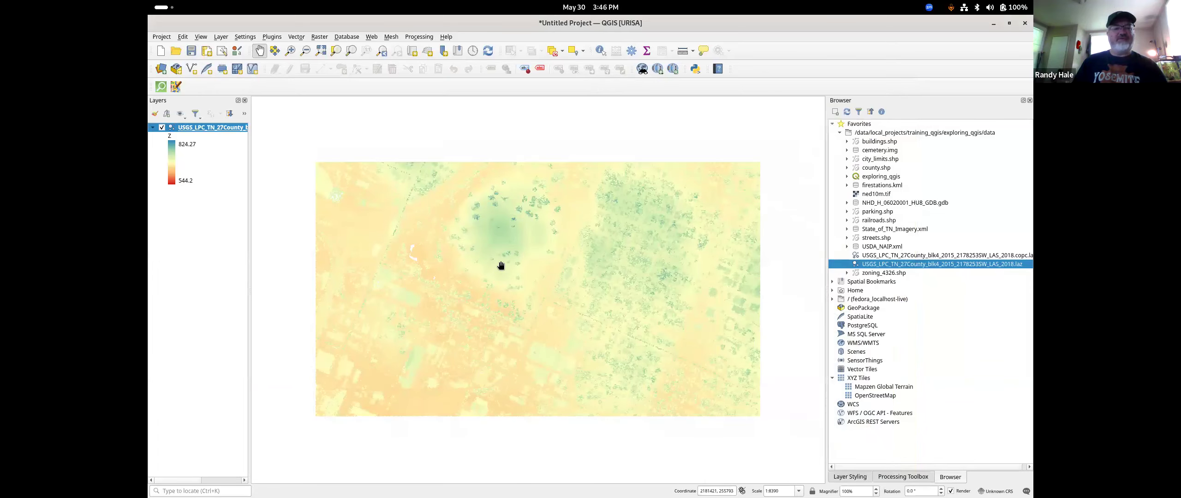
Open an elevation profile and draw its profile line across the hill from the western orange lowland to the eastern tree area
scroll(504, 217, "up", 2)
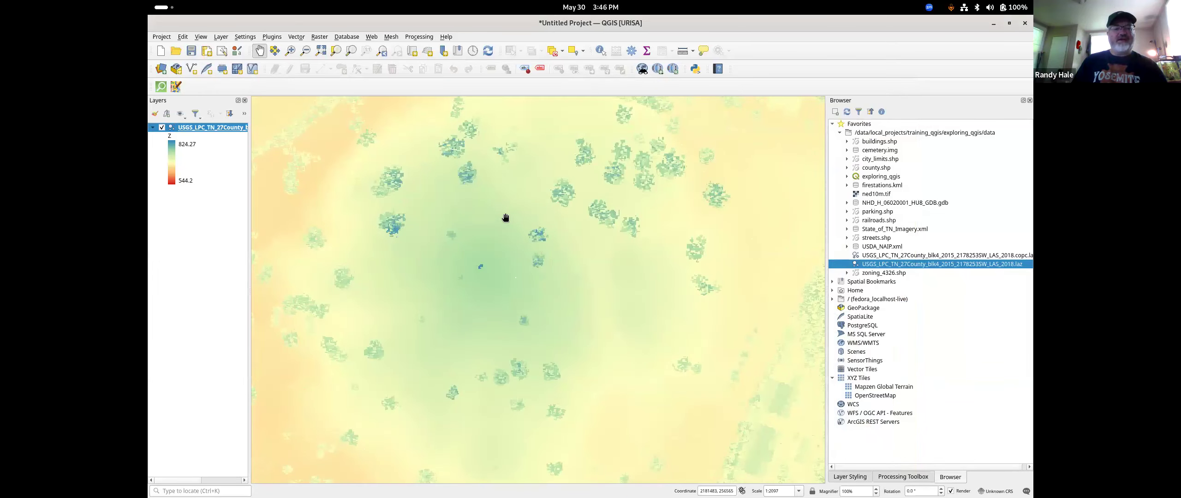
left_click(201, 36)
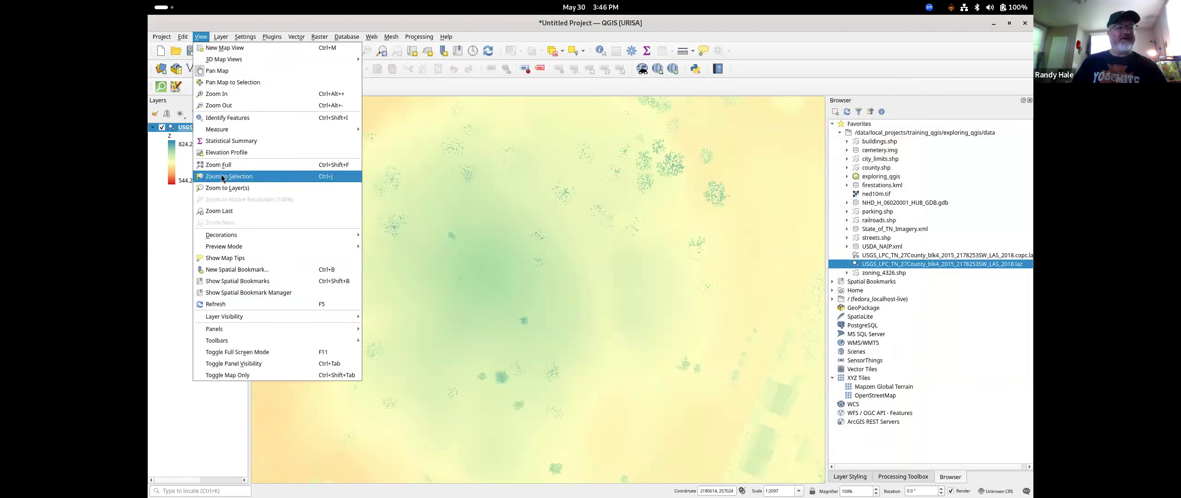
left_click(228, 153)
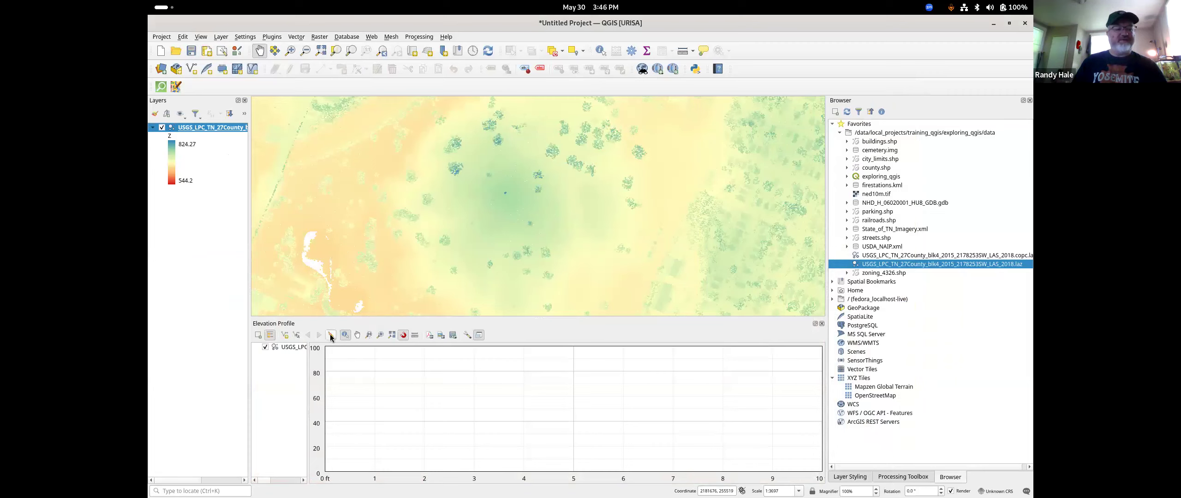
left_click(345, 336)
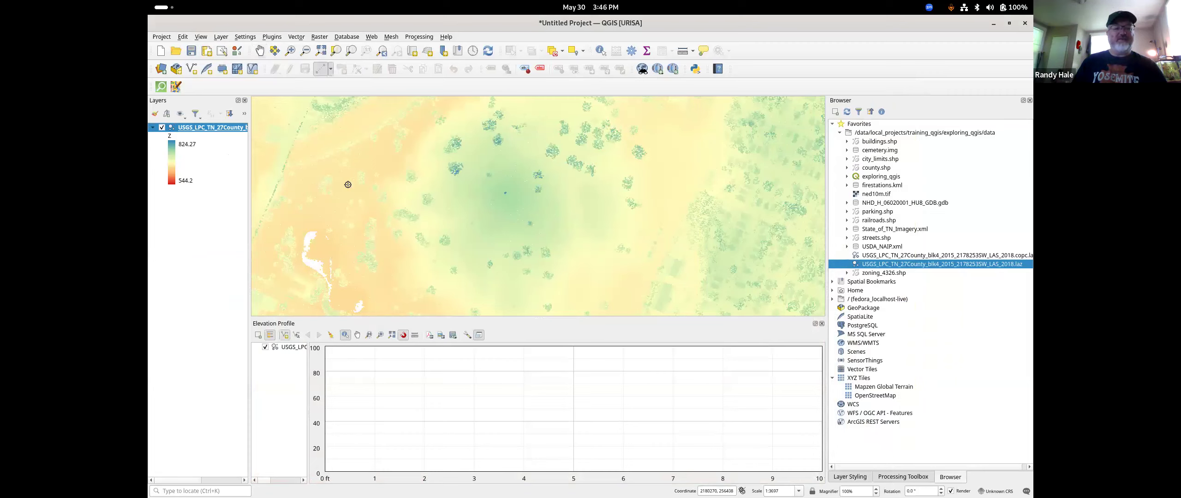
left_click(745, 200)
right_click(745, 200)
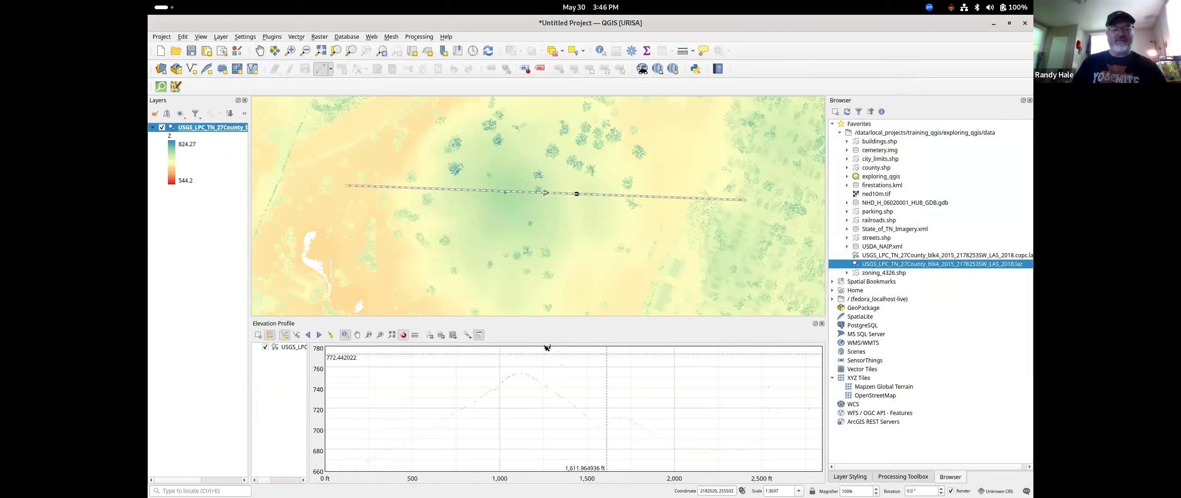
Set the elevation profile's tolerance to 50
left_click(468, 335)
left_click_drag(524, 371, 537, 369)
type("50")
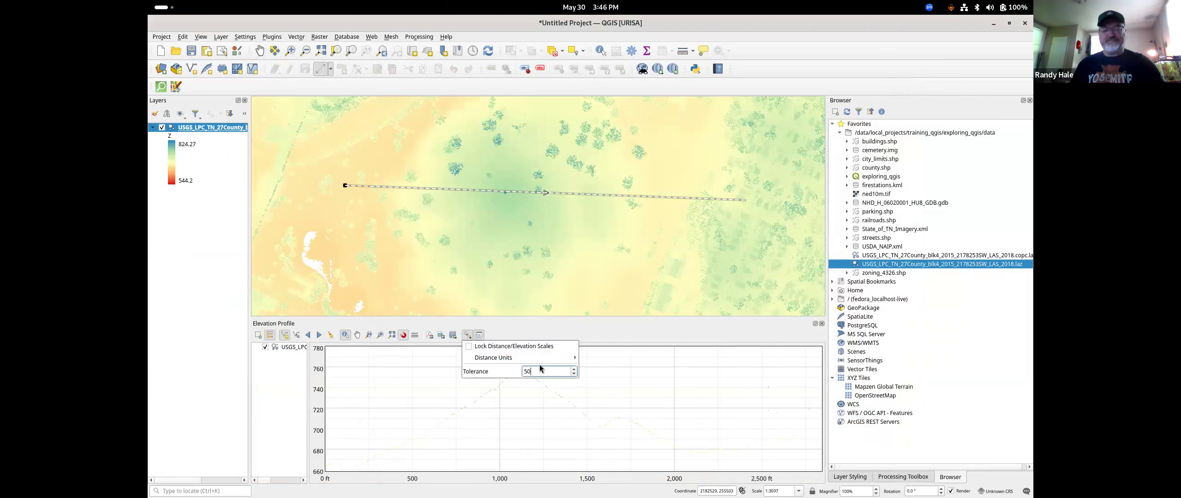
key("Return")
Reduce the height of the elevation profile area, and restore the maximized QGIS window to a smaller one on the desktop
left_click(676, 324)
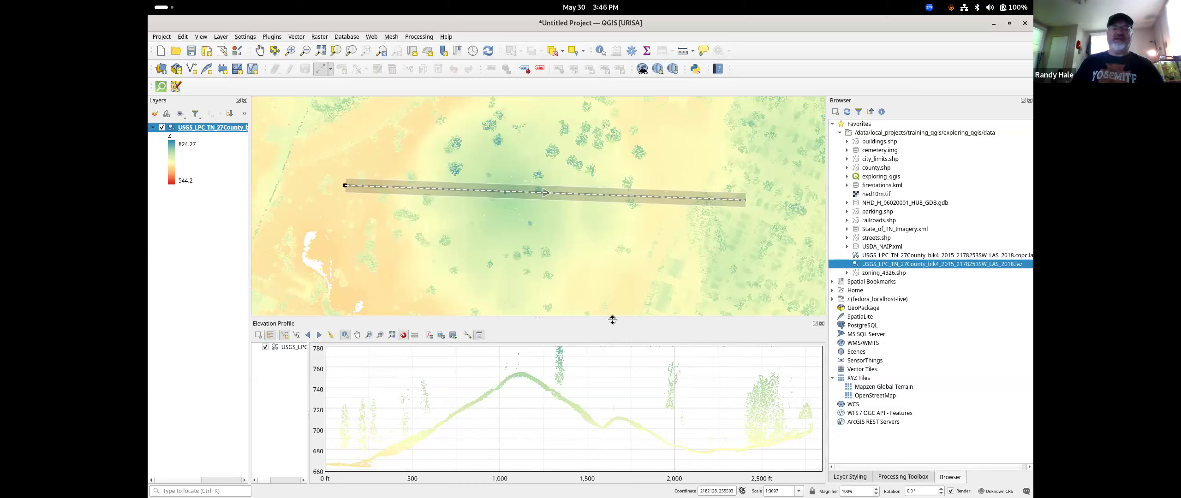
left_click_drag(613, 317, 598, 341)
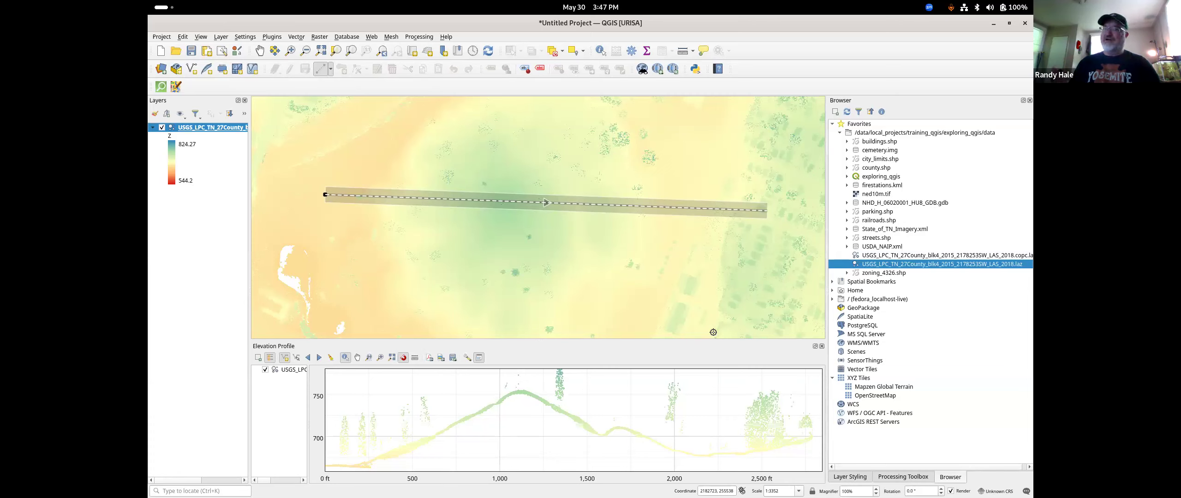
left_click(1009, 23)
left_click_drag(703, 28, 667, 123)
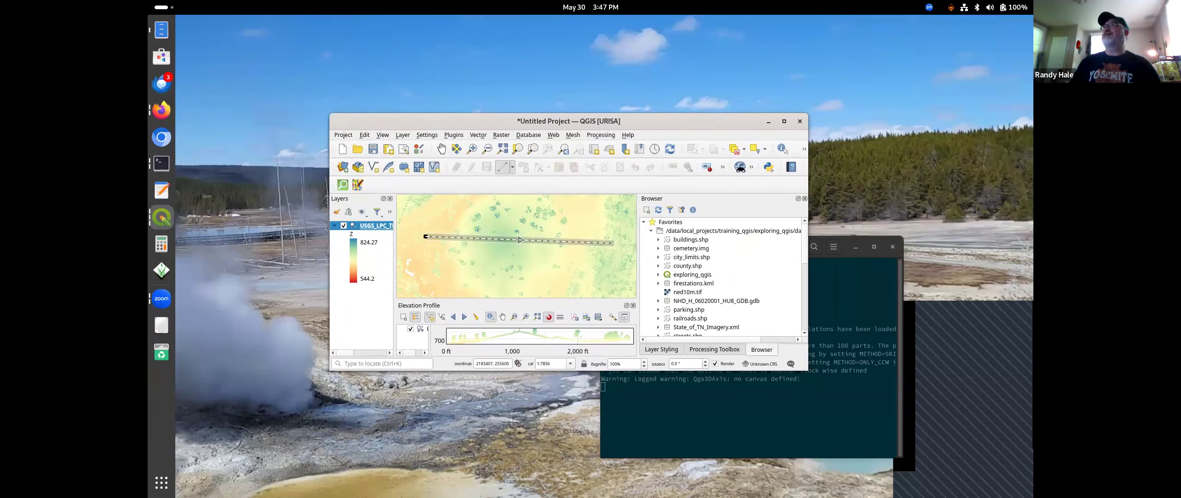